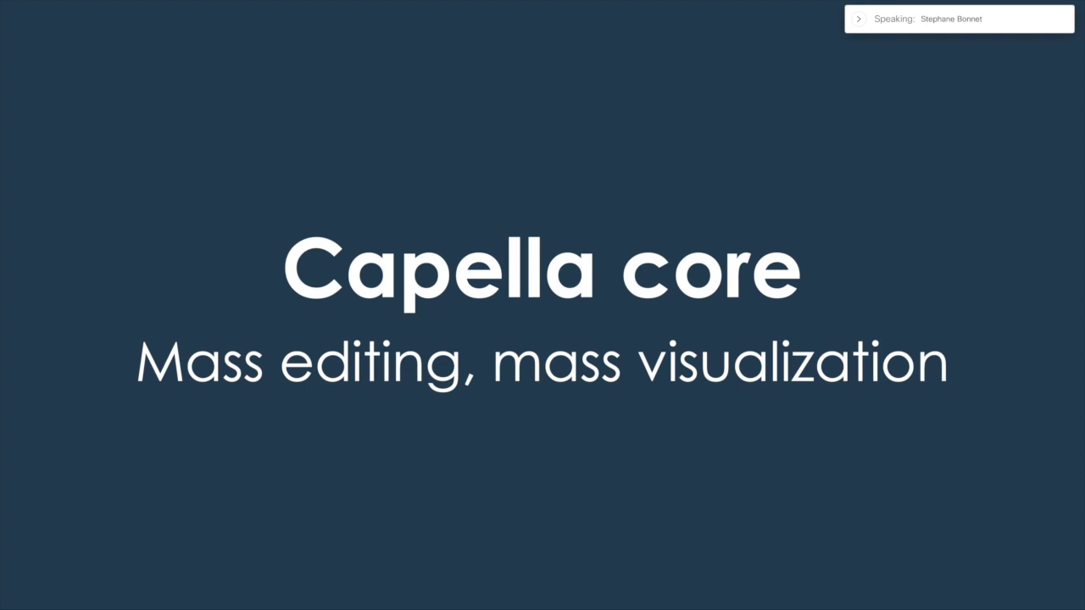
Switch from the slides to Capella and open the [LAB] [BUILD] Template diagram of the Logical Architecture.
key(Right)
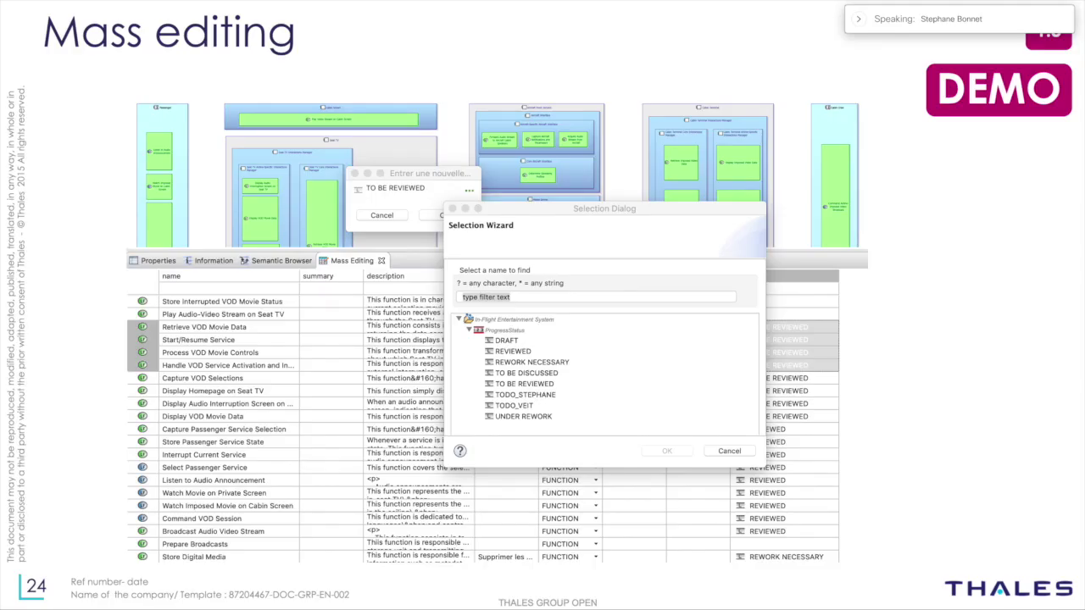
key(ctrl+Up)
click(644, 16)
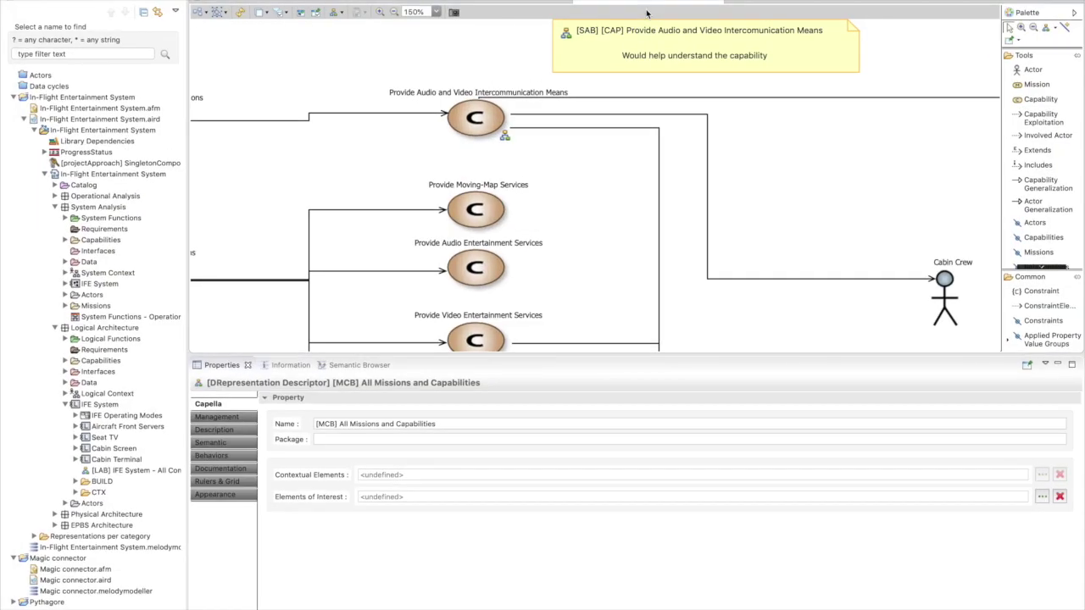
click(502, 60)
click(787, 186)
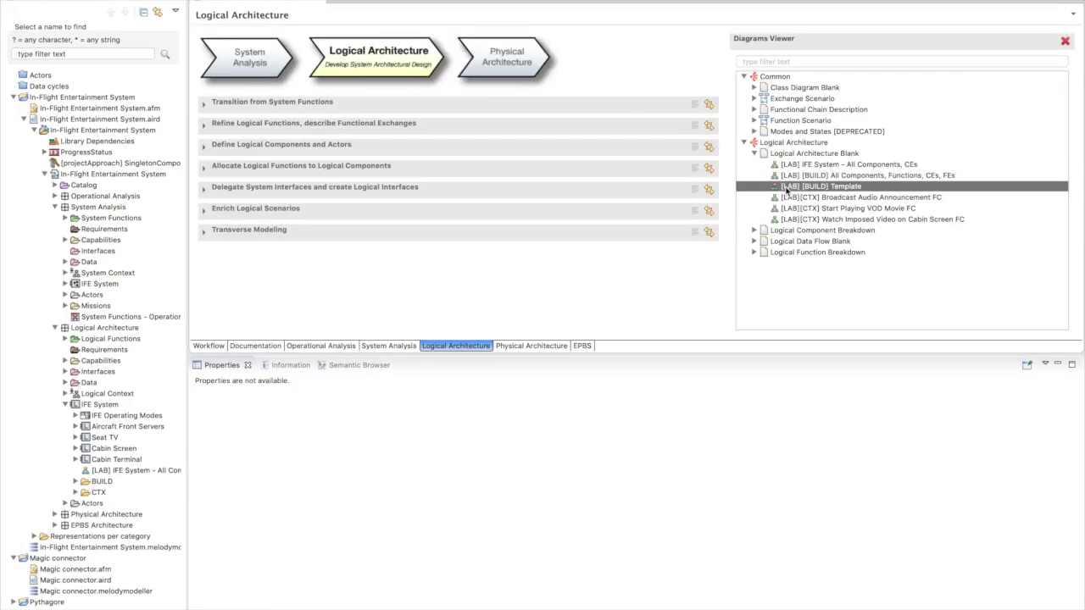
double_click(787, 188)
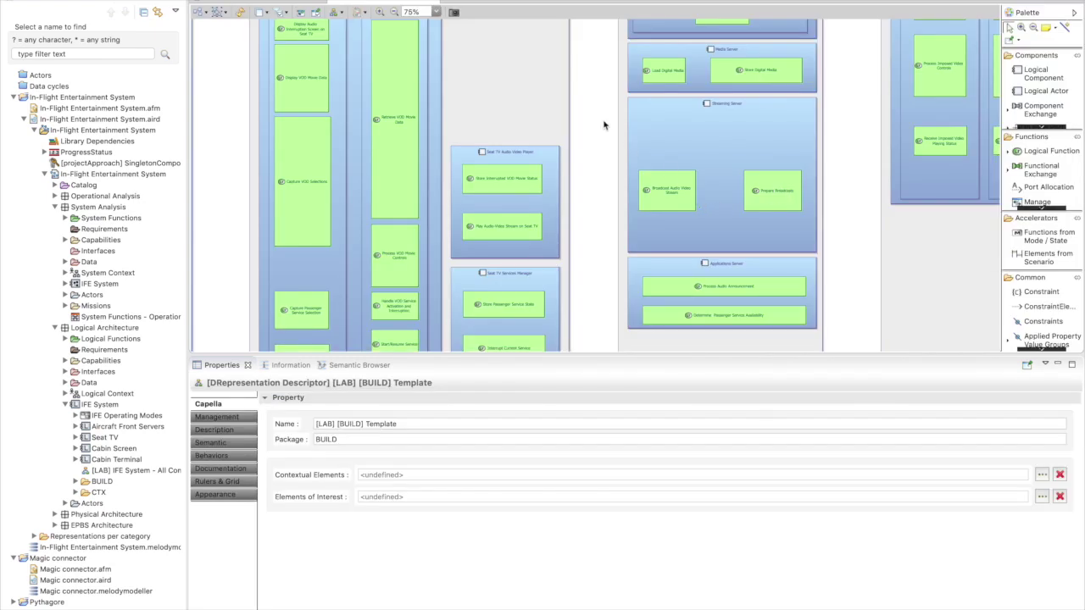
Select all diagram elements of the same type as the Capture VOD Selections function.
click(305, 138)
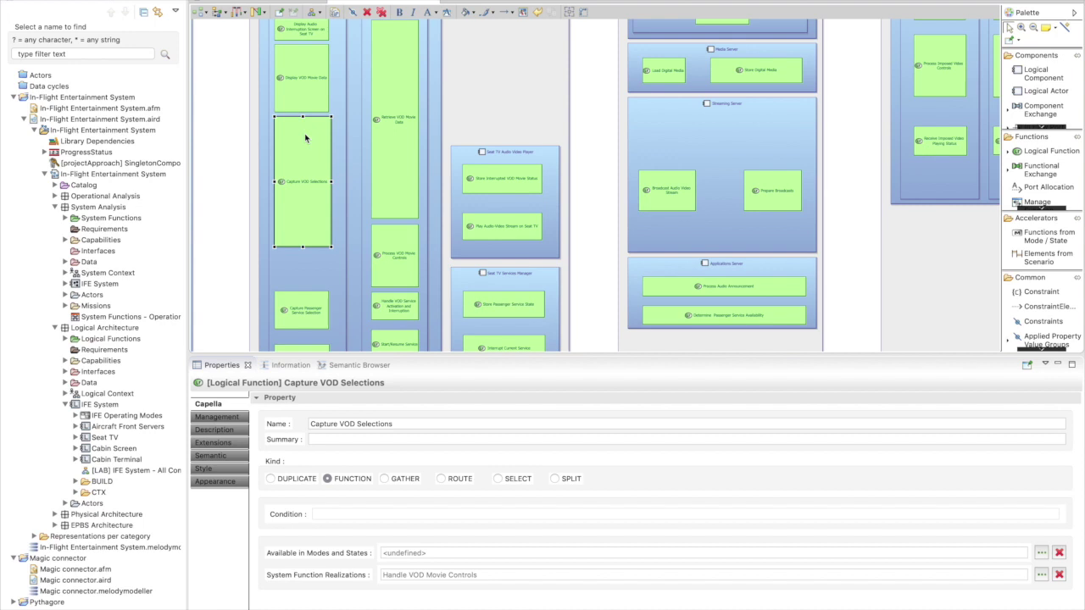
right_click(305, 138)
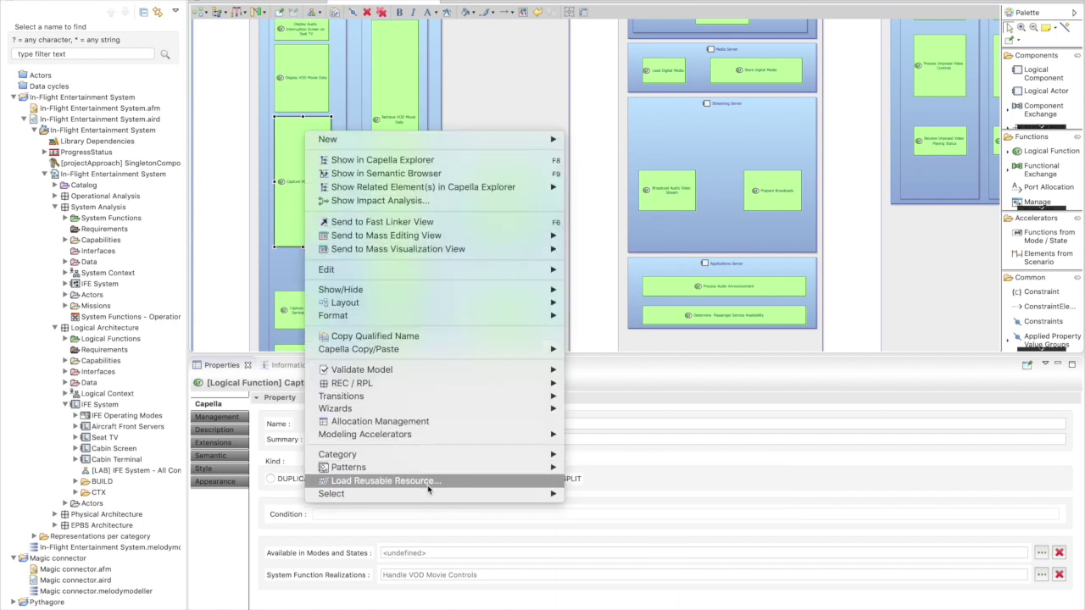
mouse_move(429, 495)
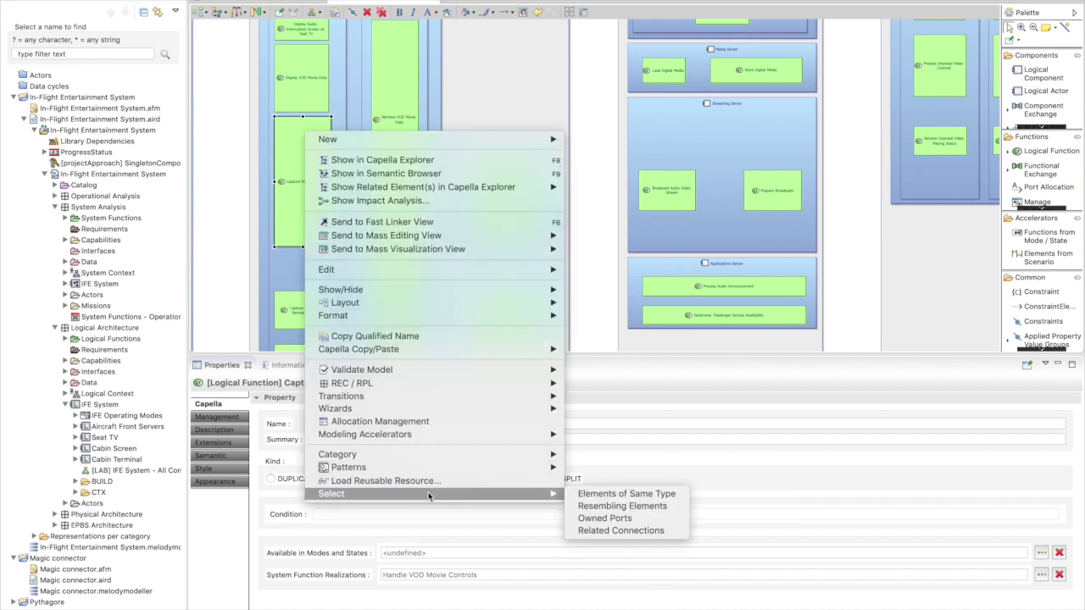
click(645, 495)
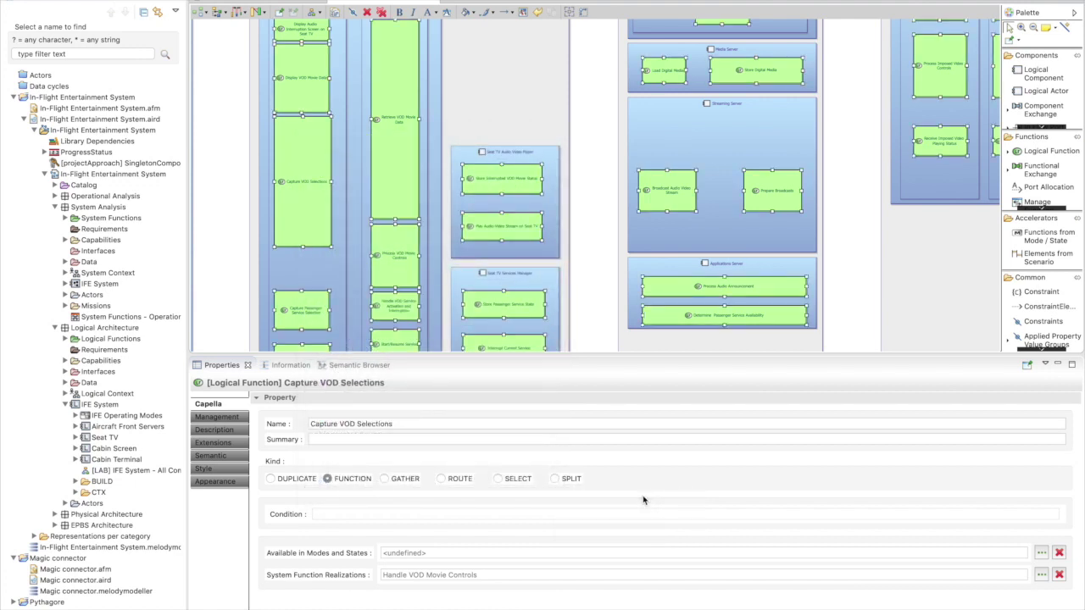
Send the selected logical functions to a new Mass Editing view and enlarge that view.
right_click(310, 171)
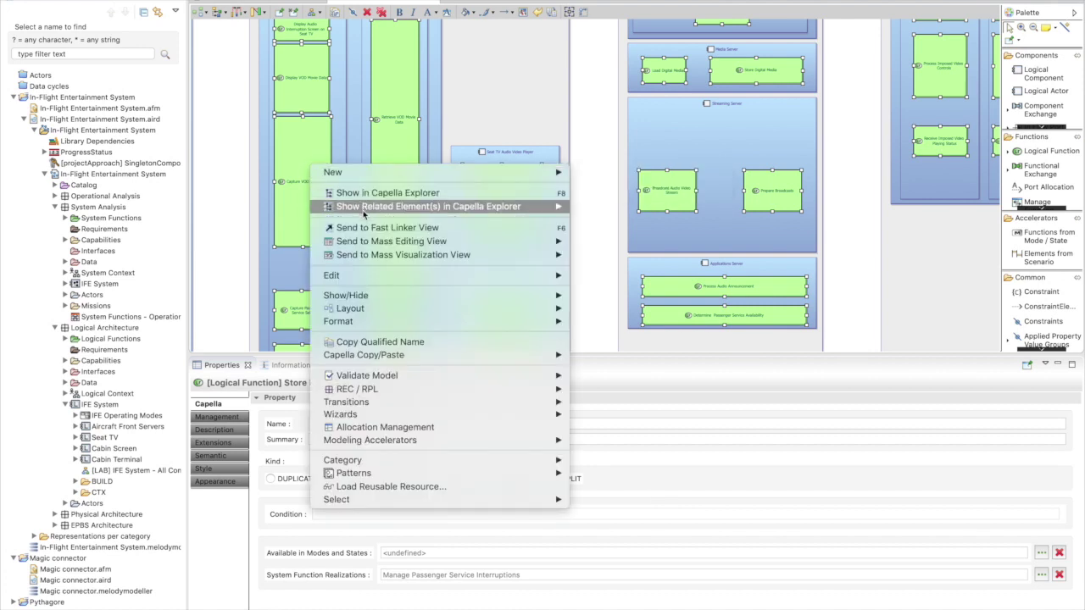
mouse_move(365, 246)
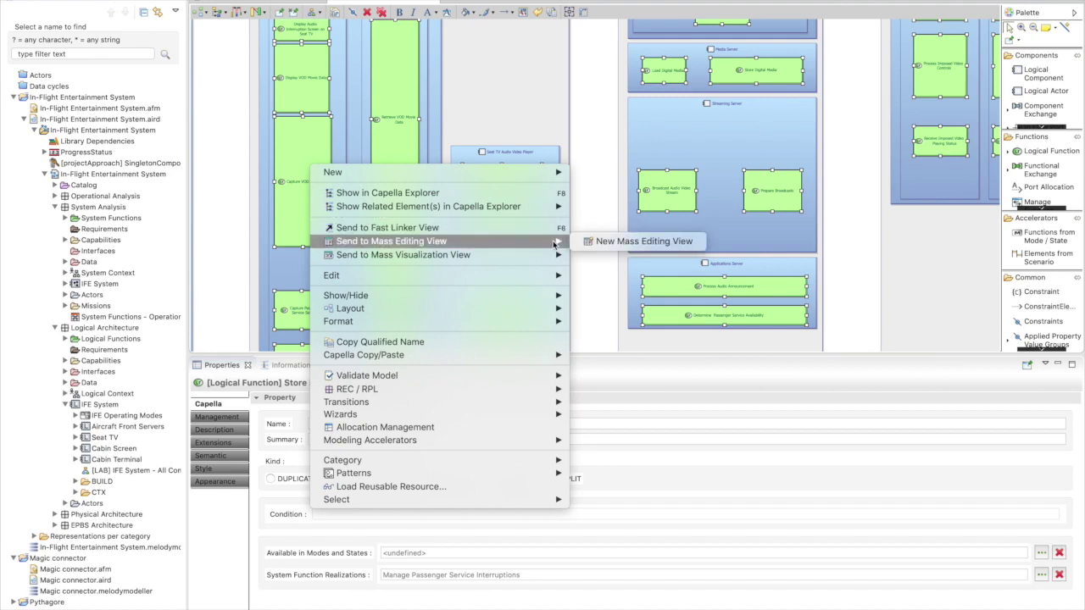
click(640, 242)
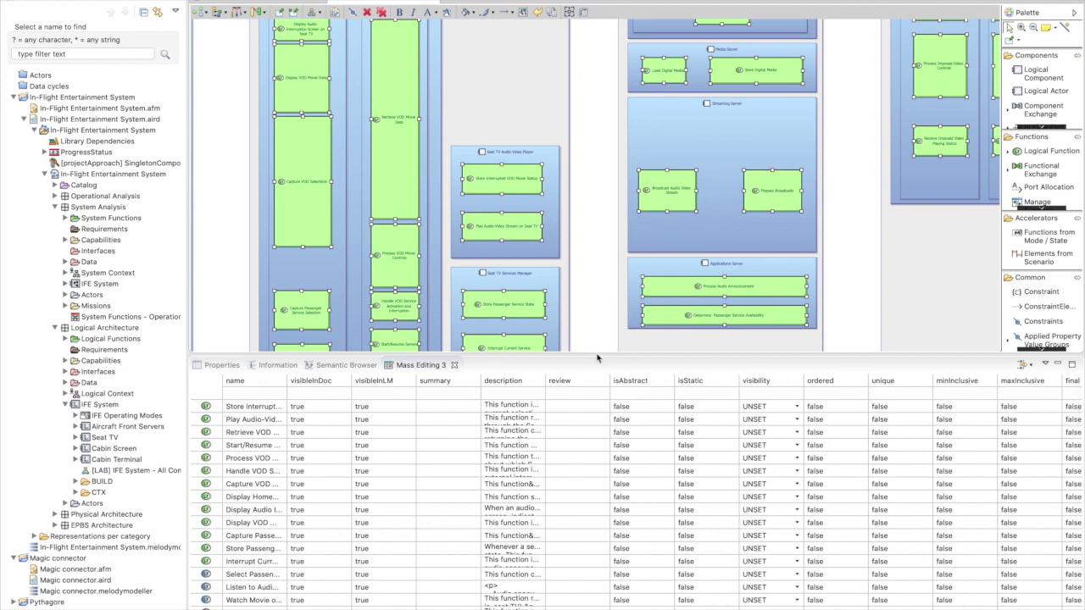
drag(596, 355, 598, 295)
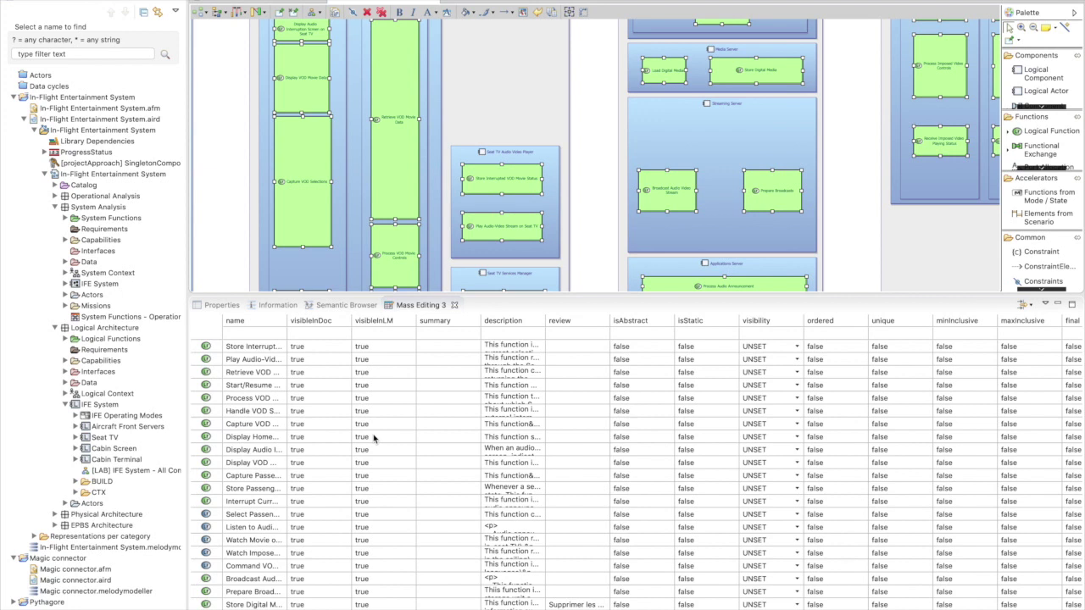
scroll(377, 395, down, 1)
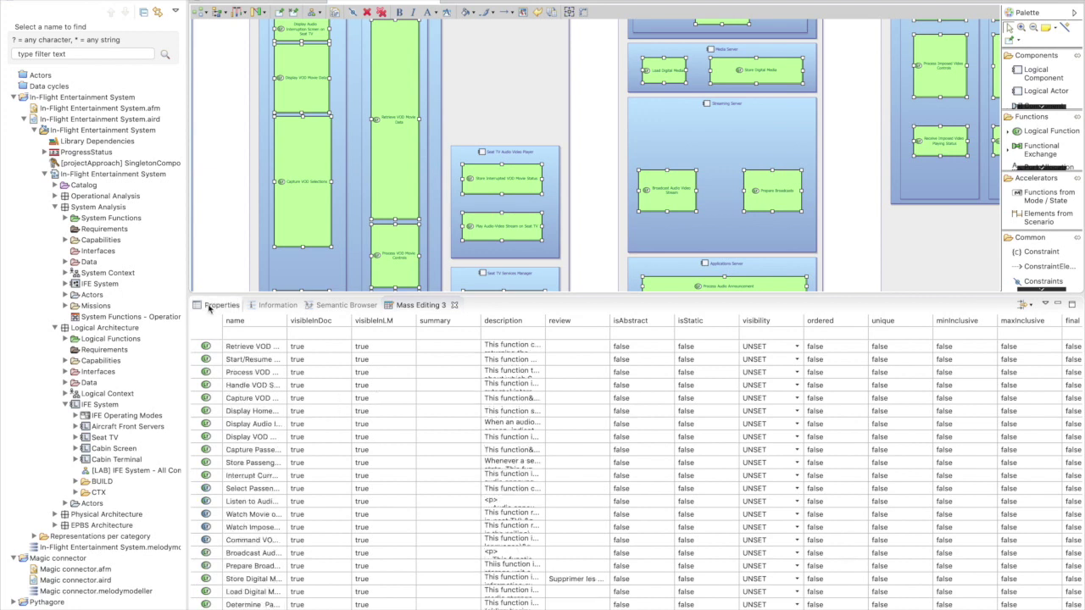
Add the three Seat TV subcomponents, Cabin Screen, Cabin Terminal and its subcomponent from the project tree to the mass editing table.
click(76, 459)
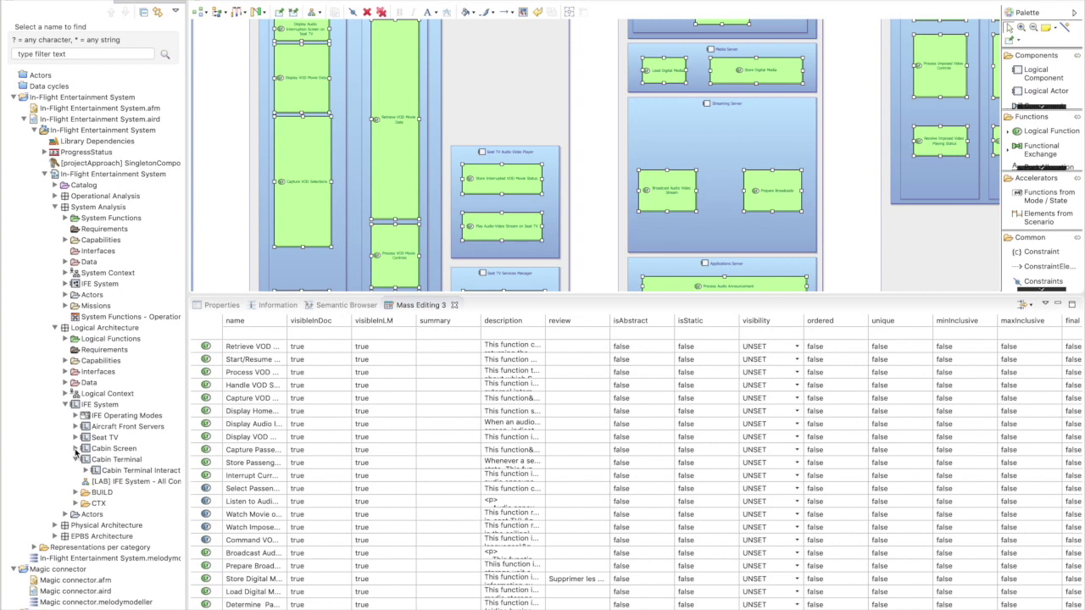
click(76, 437)
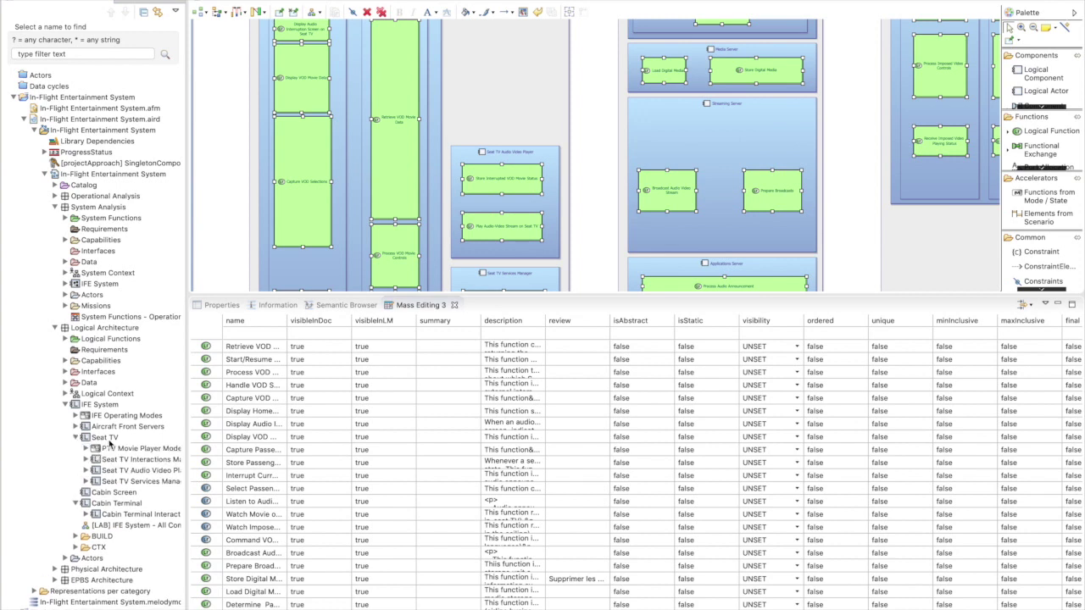
click(113, 460)
key(shift+Down)
key(shift+Down)
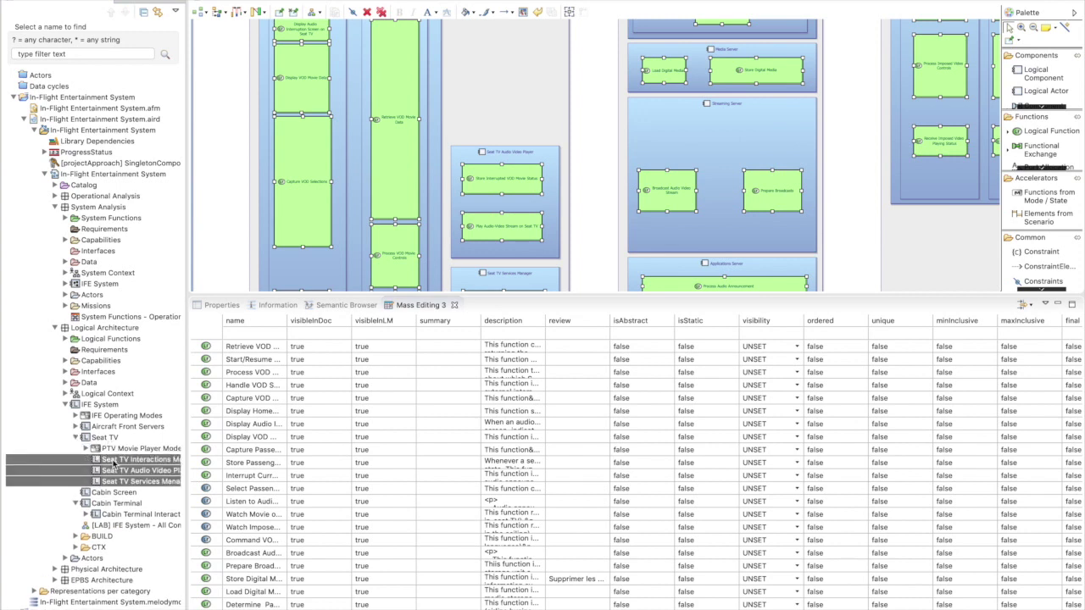
key(shift+Down)
key(shift+Down)
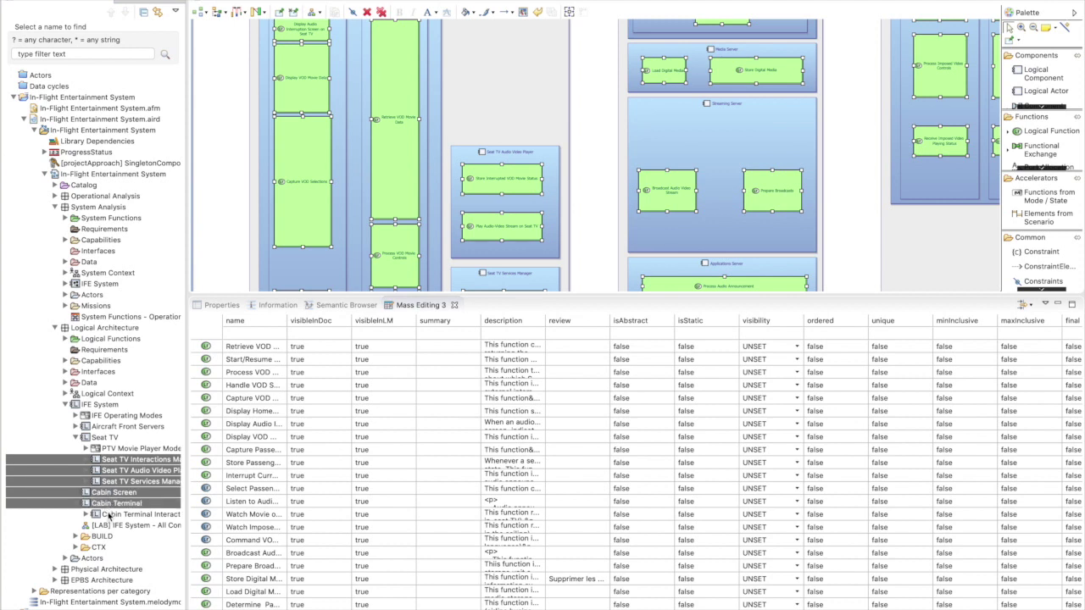
key(shift+Down)
drag(108, 518, 412, 529)
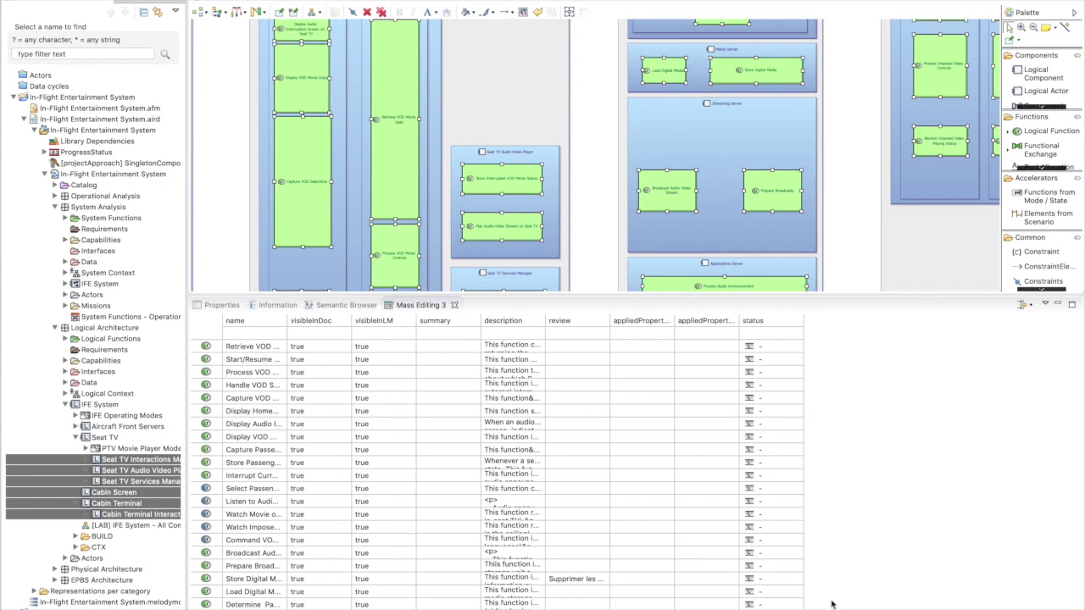
click(841, 461)
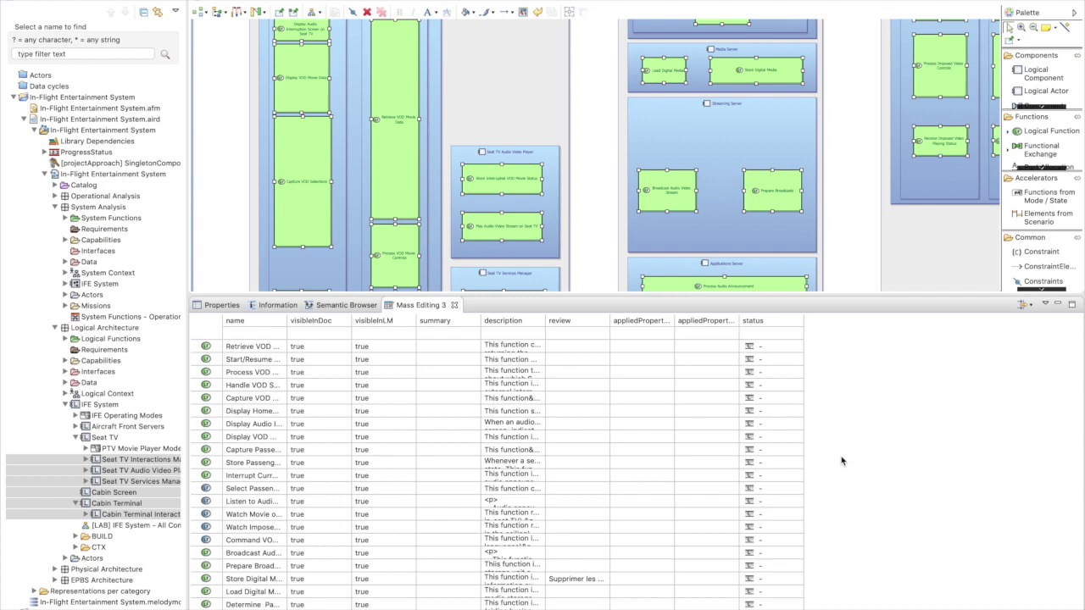
Set the status to REVIEWED for the table rows from the first "Display Impos..." function down through the logical components.
scroll(830, 503, down, 10)
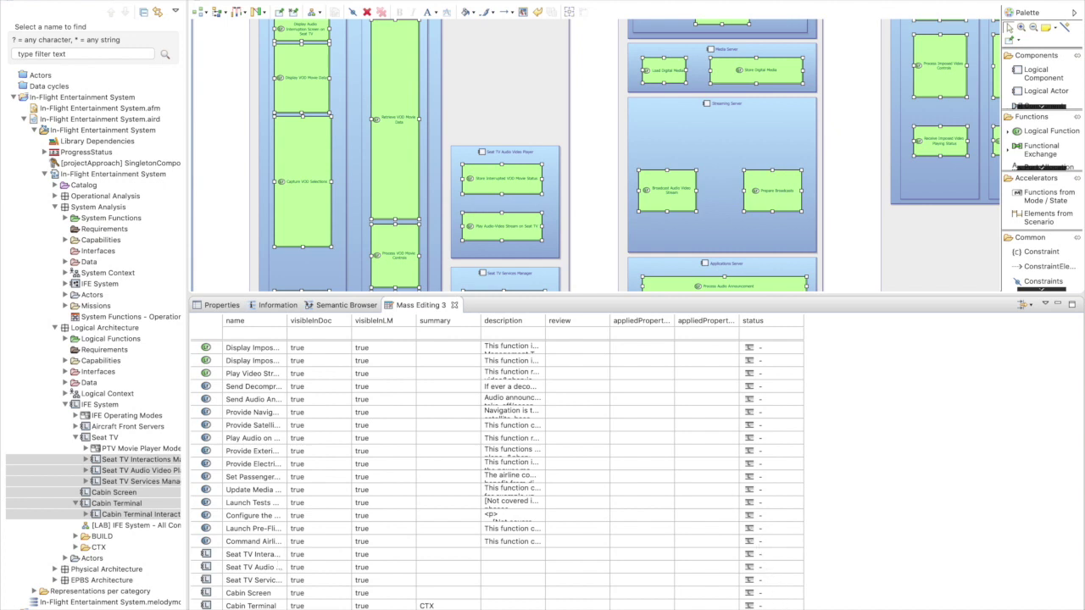
click(773, 605)
drag(786, 420, 774, 356)
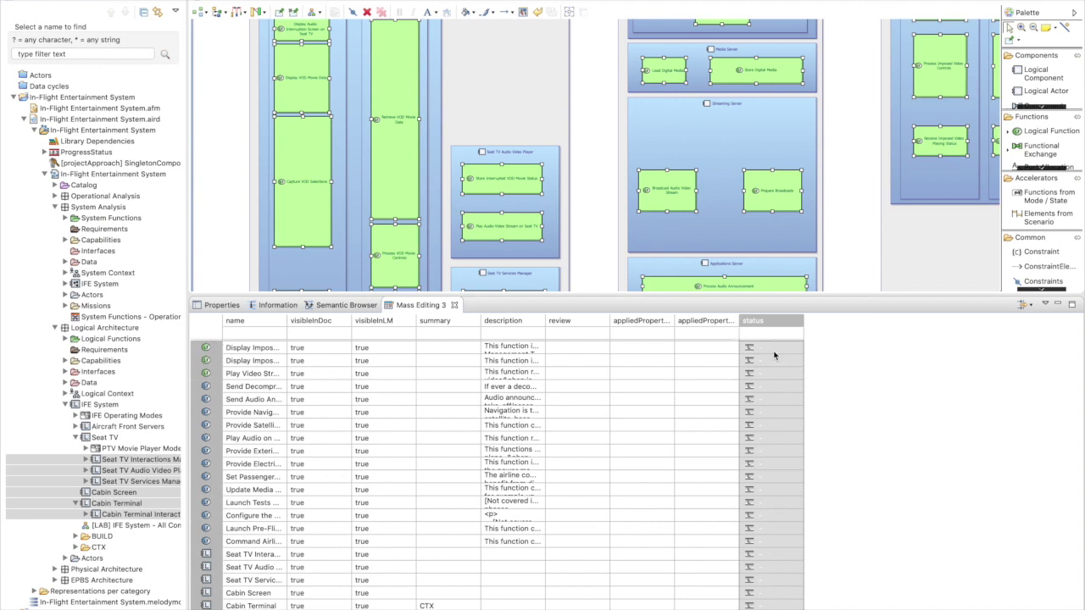
right_click(774, 356)
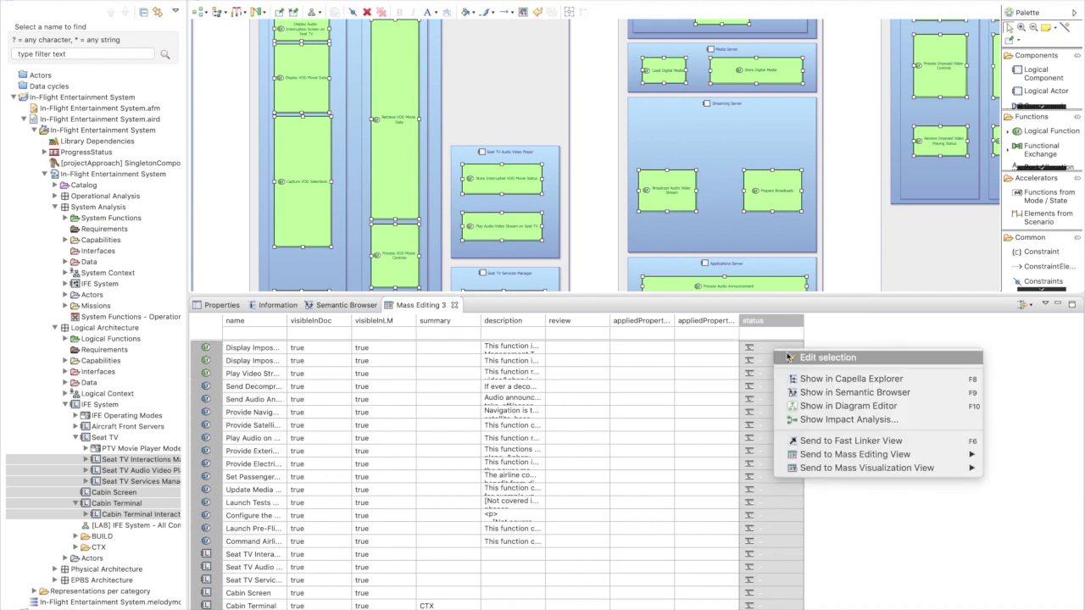
click(820, 363)
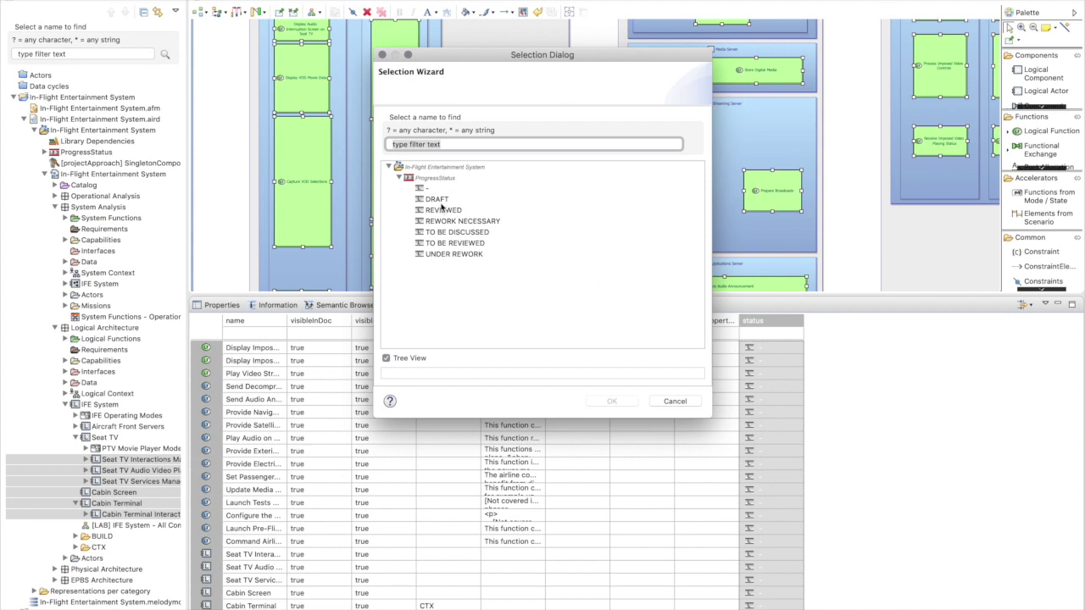
double_click(436, 214)
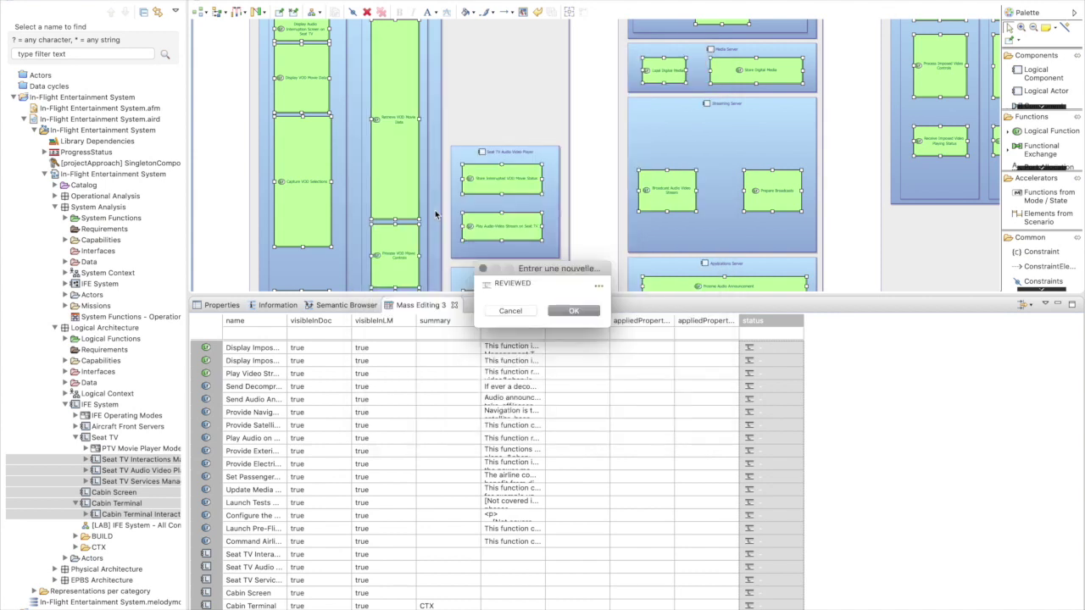
click(566, 312)
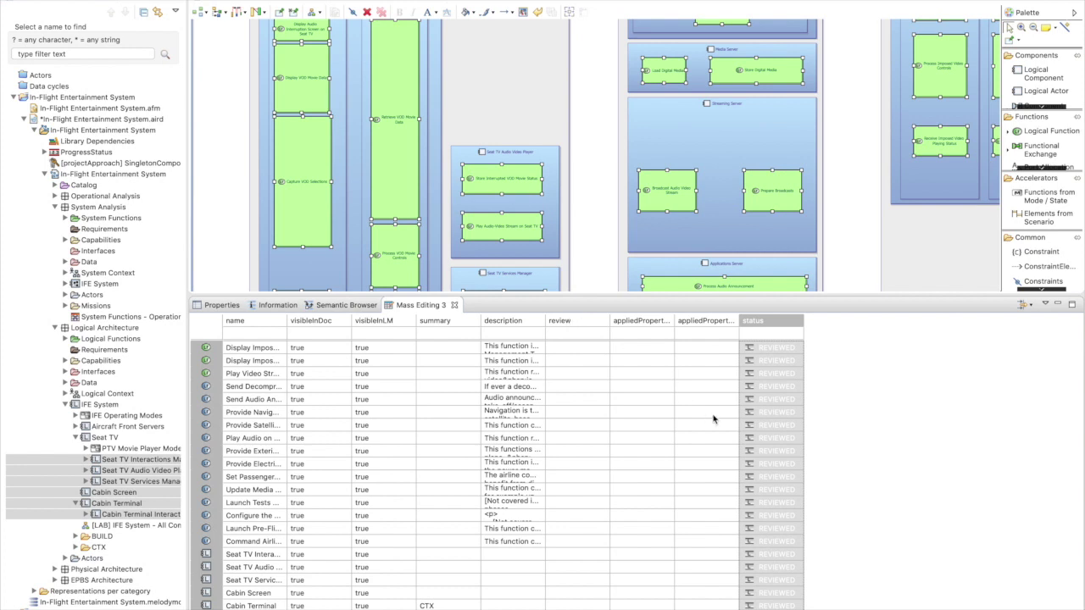
Set the status to REWORK NECESSARY for the rows from the "Capture Impos..." function up to Display Homepage on Seat TV.
scroll(713, 418, up, 4)
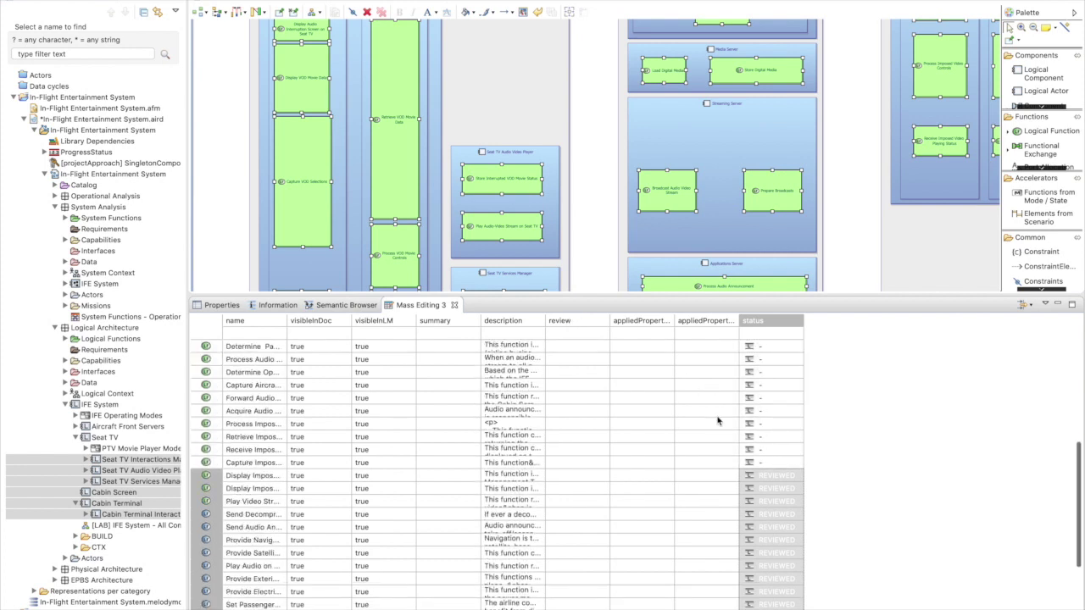
click(772, 463)
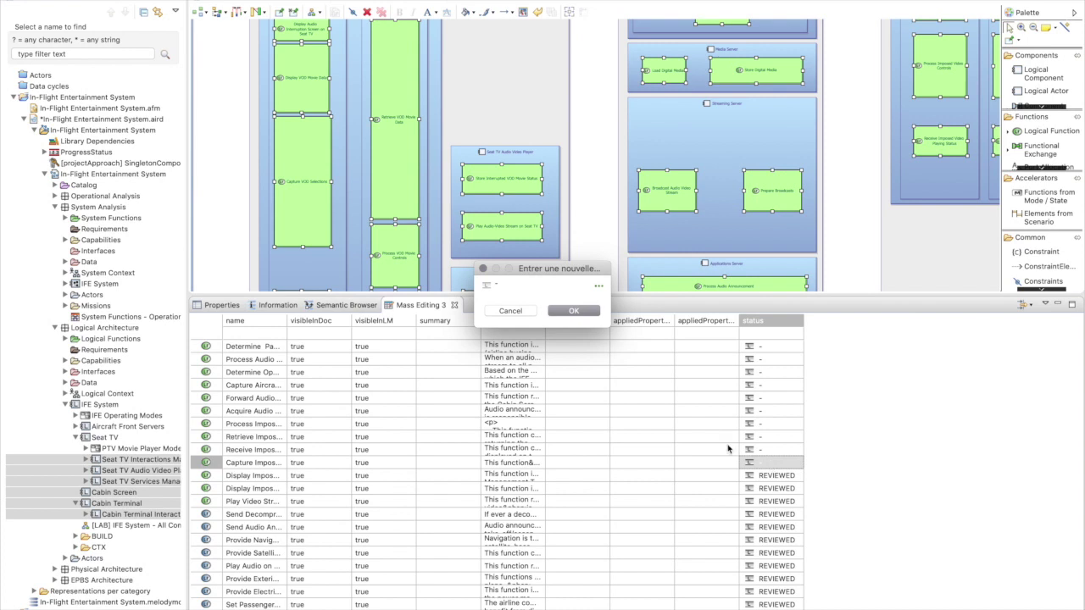
click(511, 311)
scroll(635, 401, up, 5)
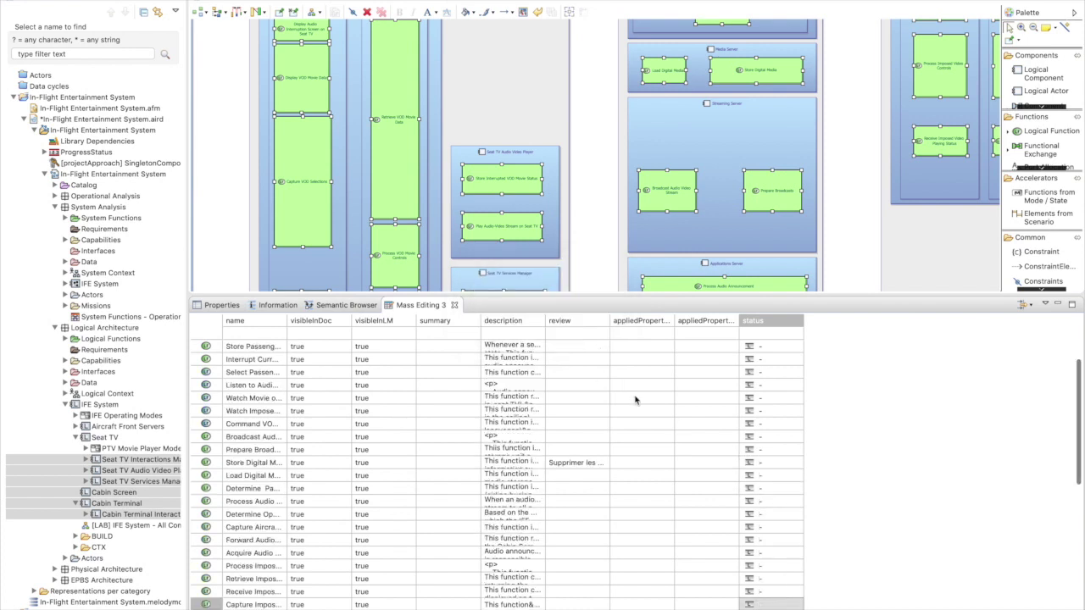
click(770, 356)
right_click(770, 356)
click(807, 358)
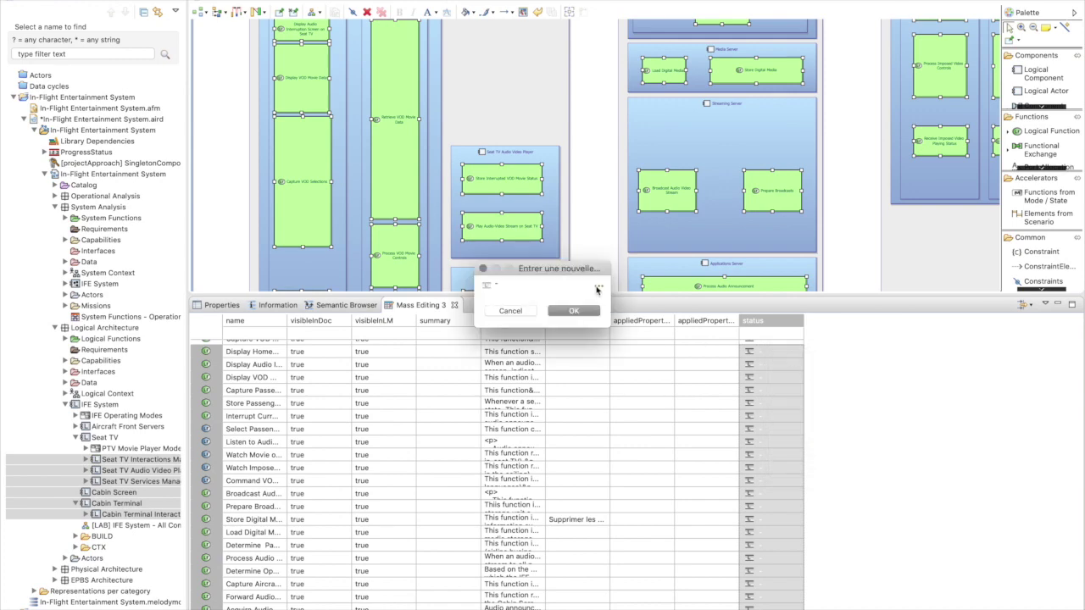
click(596, 291)
double_click(443, 222)
click(569, 311)
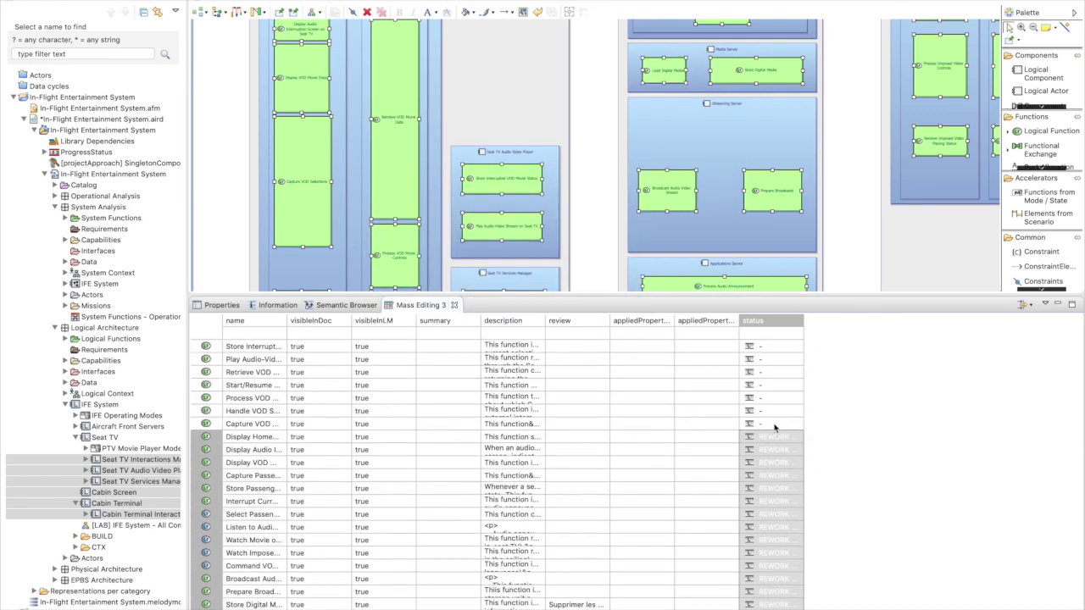
Set the status to UNDER REWORK for the rows from Capture VOD Selections up to Store Interrupted VOD Movie Status, and review the table.
click(773, 426)
click(517, 315)
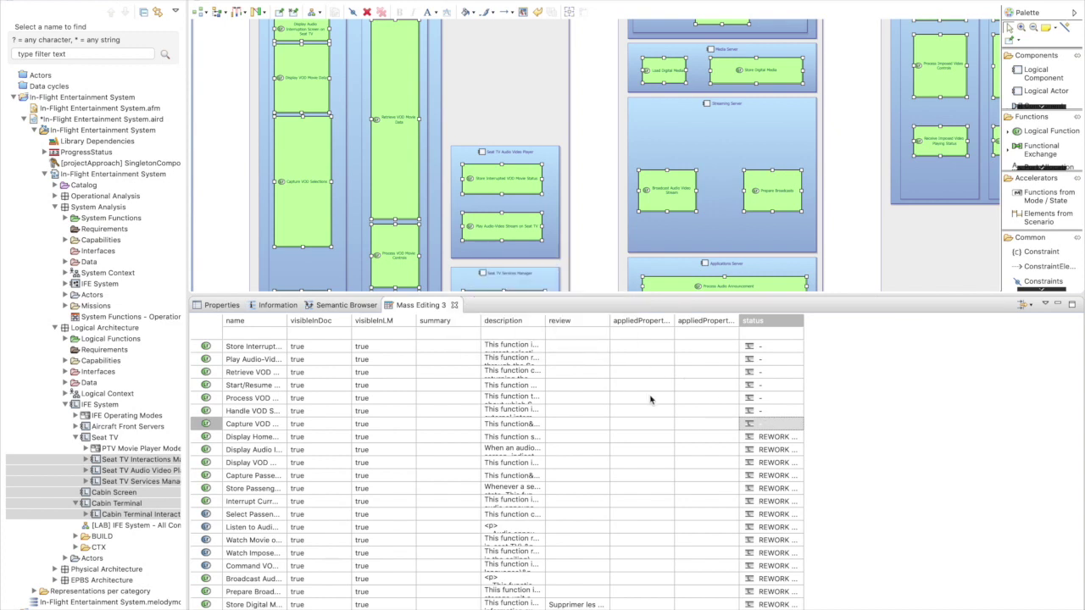
shift+click(787, 347)
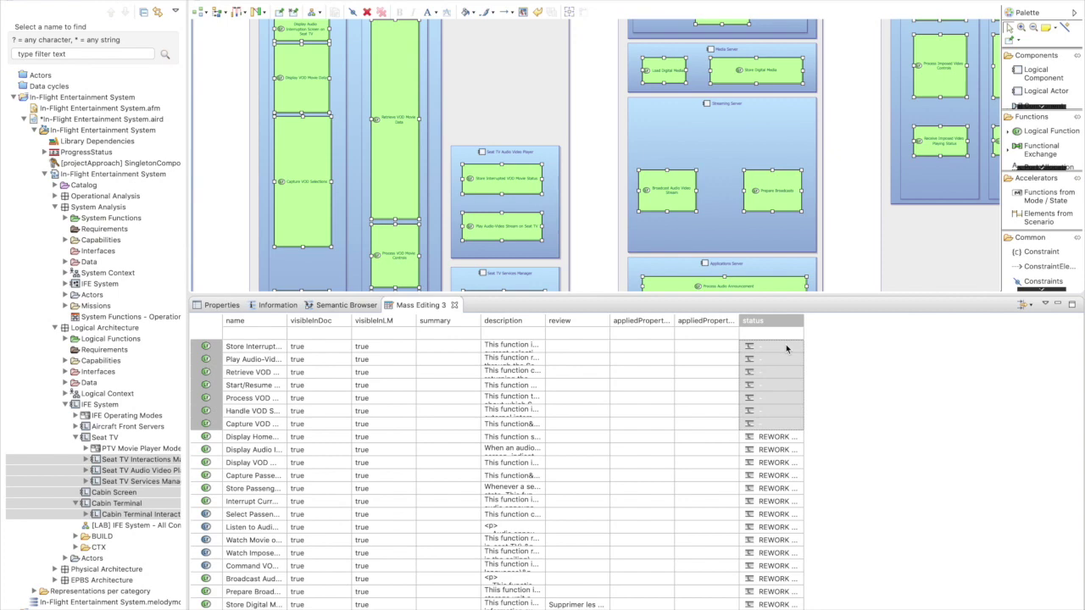
right_click(786, 344)
click(837, 358)
double_click(465, 257)
click(568, 310)
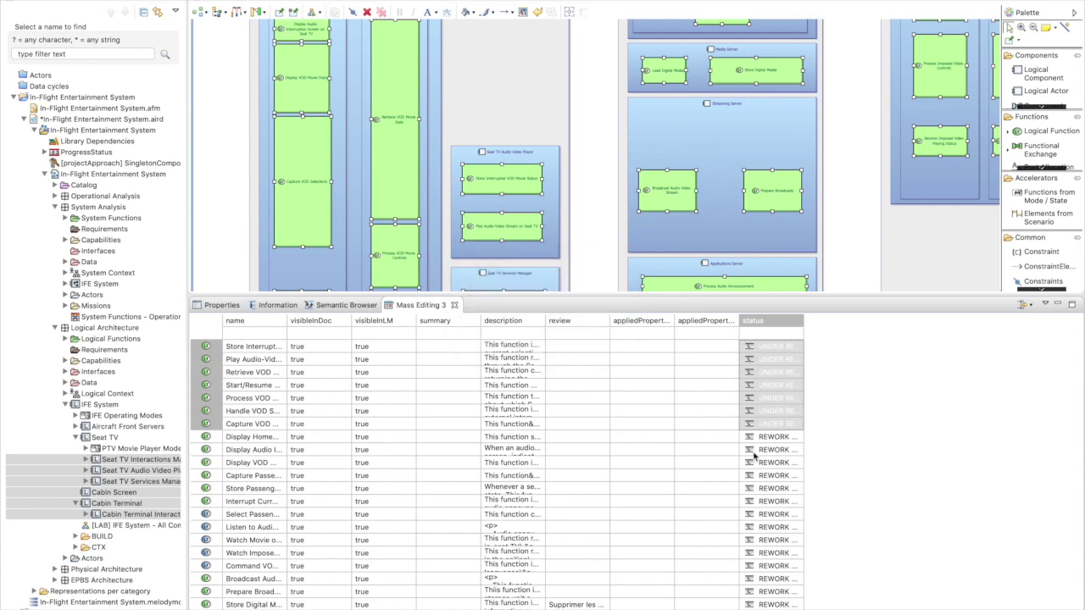
scroll(763, 453, down, 10)
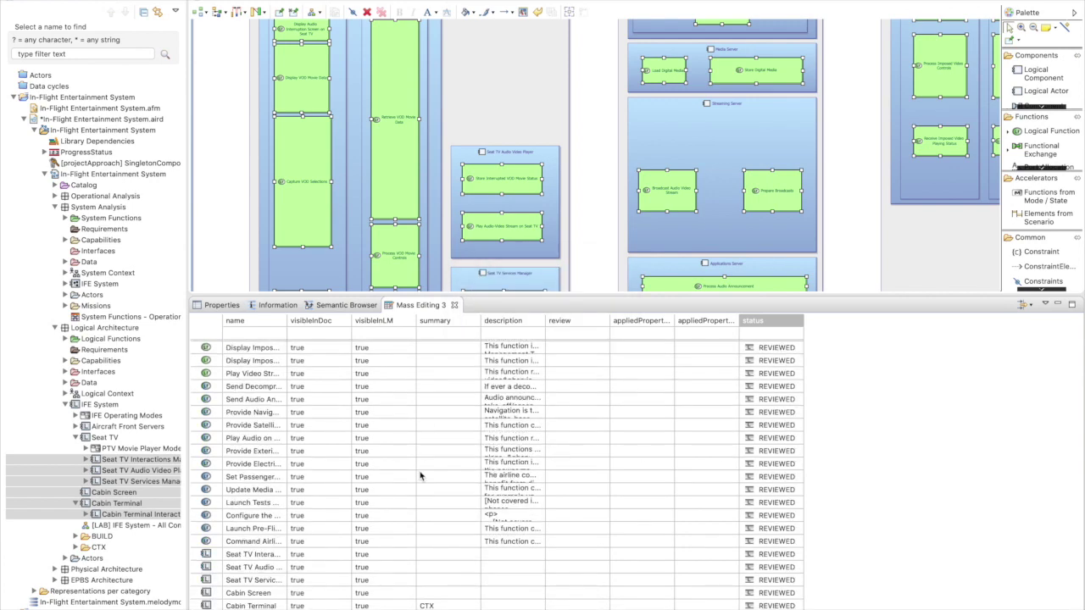
scroll(420, 477, up, 5)
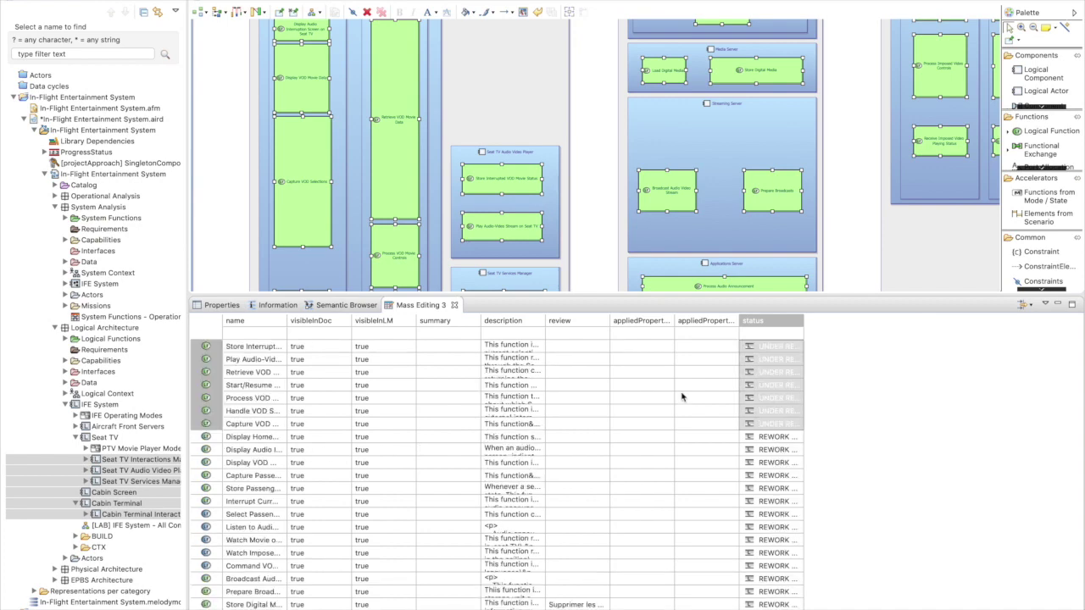
Select all diagram elements of the same type as Capture VOD Selections, send them to a new Mass Visualization view, and widen its name column.
click(306, 141)
right_click(306, 142)
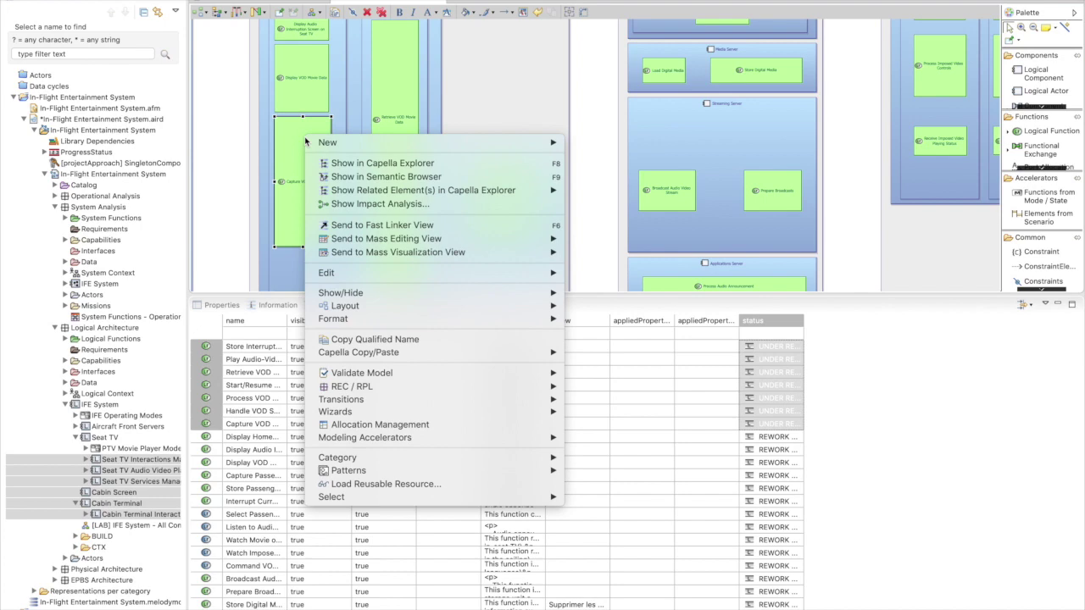
mouse_move(387, 499)
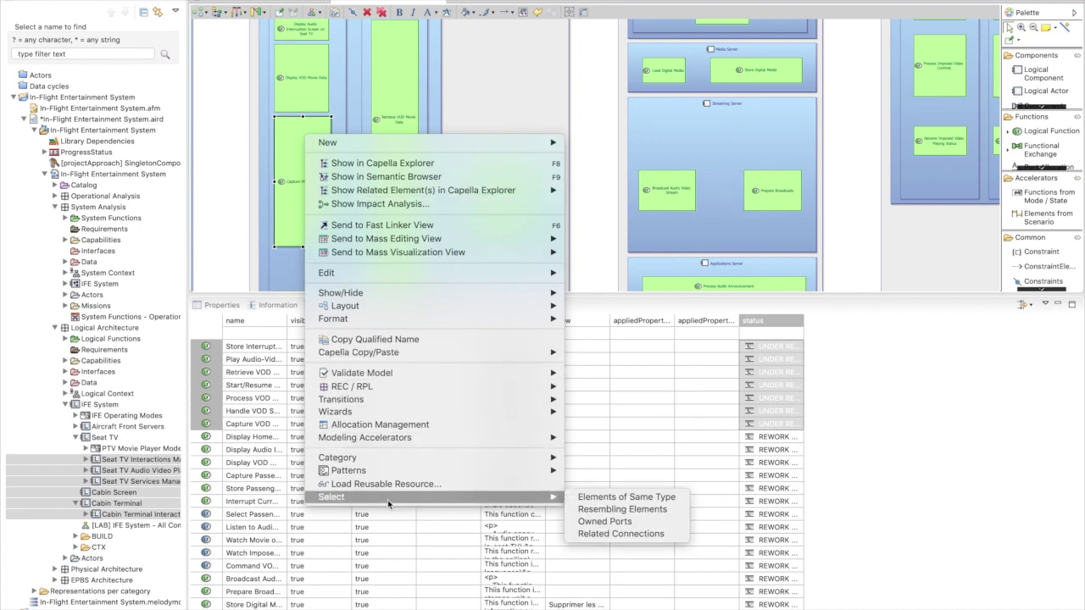
click(607, 500)
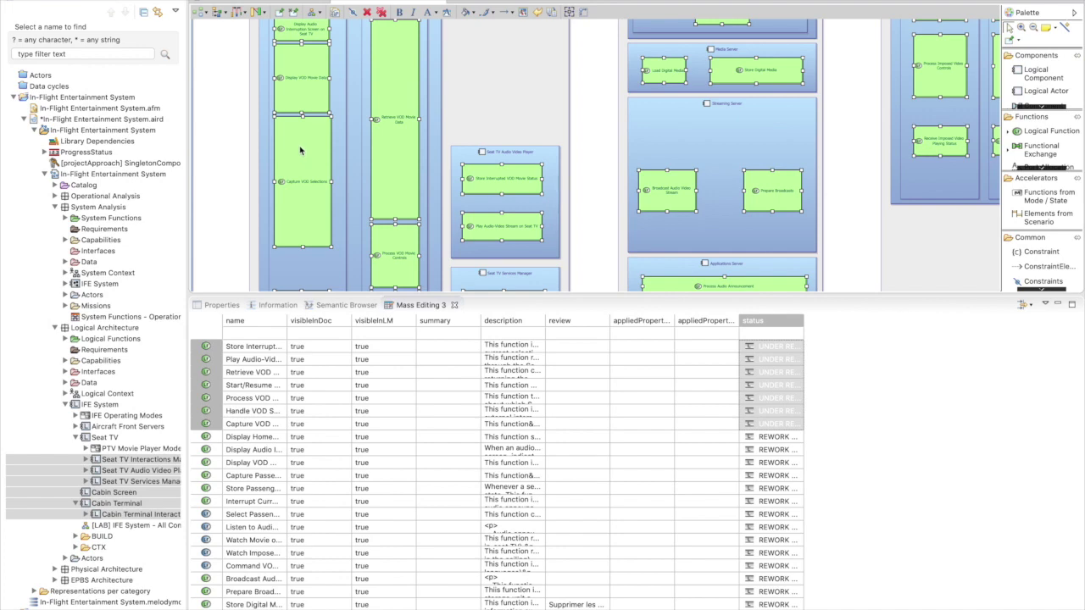
right_click(300, 151)
mouse_move(376, 229)
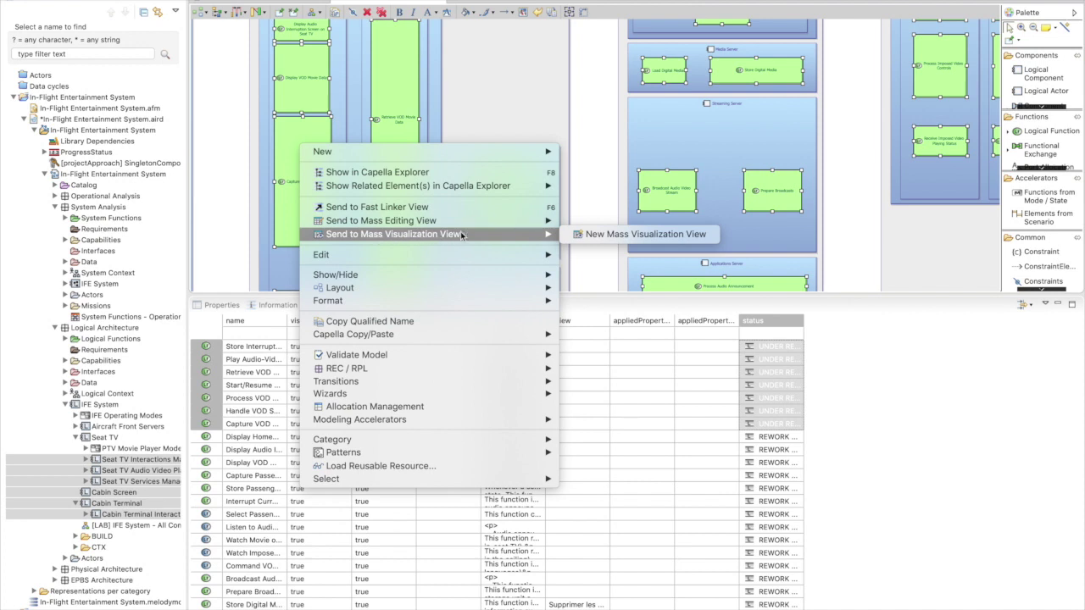
click(606, 242)
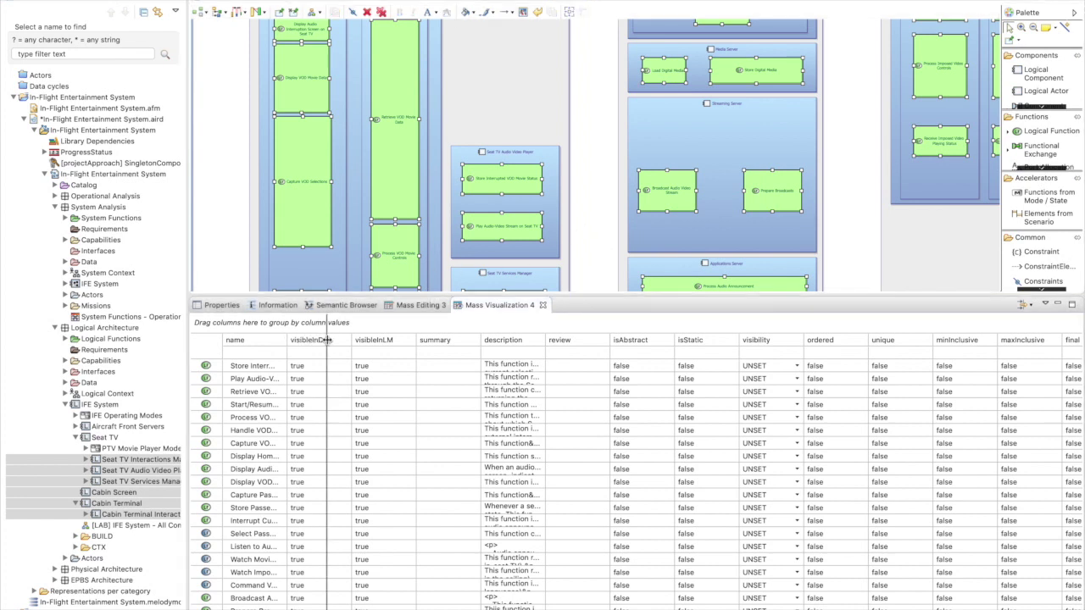
drag(292, 340, 334, 340)
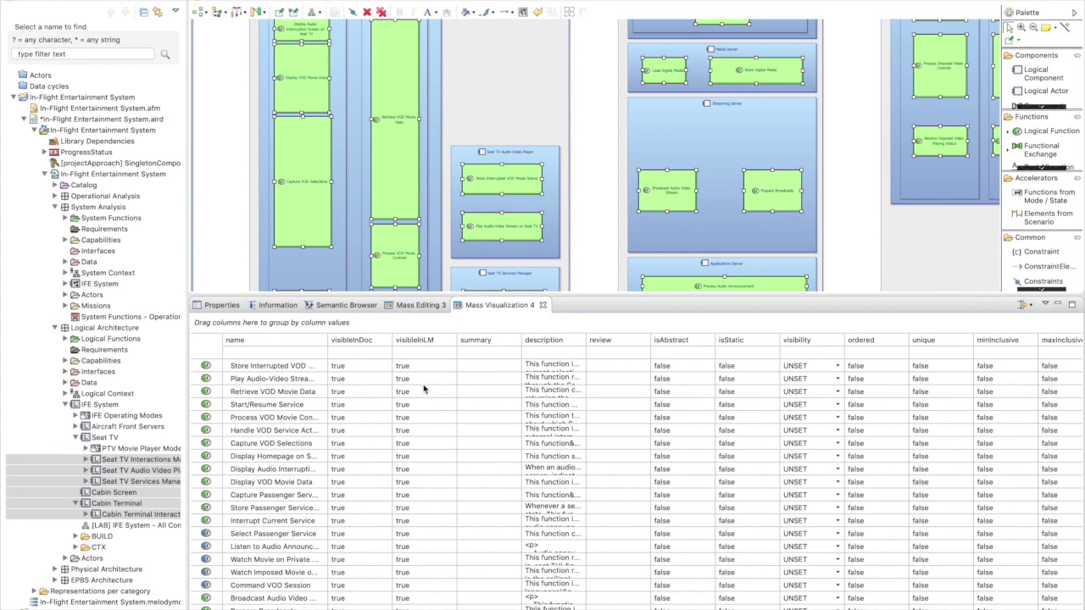
Examine the status, flow port, functional chain, capability, scenario and allocation columns across the mass visualization table.
scroll(476, 410, right, 10)
scroll(475, 410, right, 15)
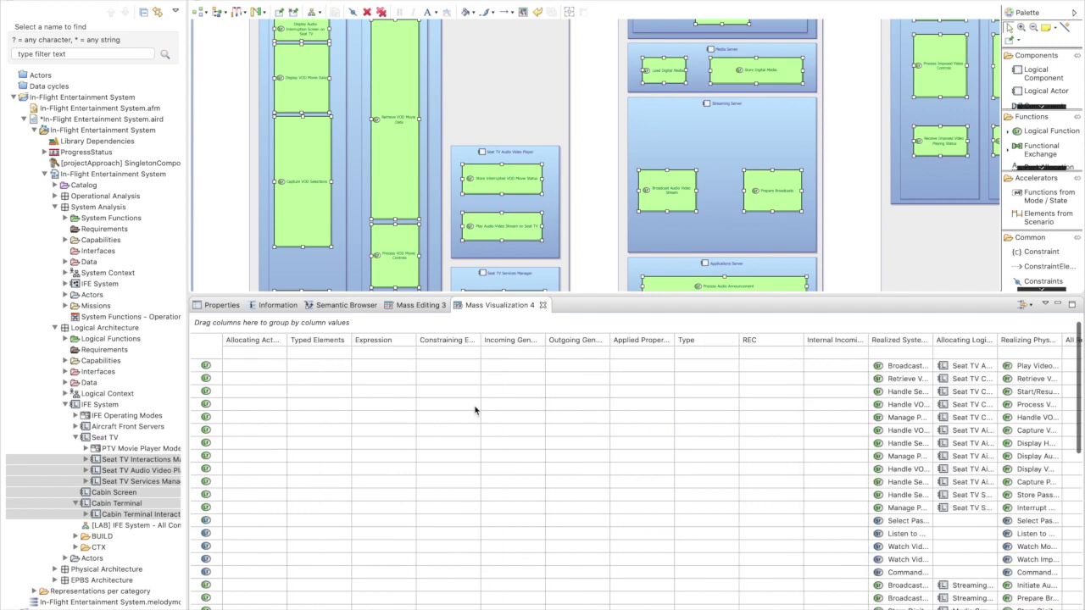
scroll(475, 410, left, 20)
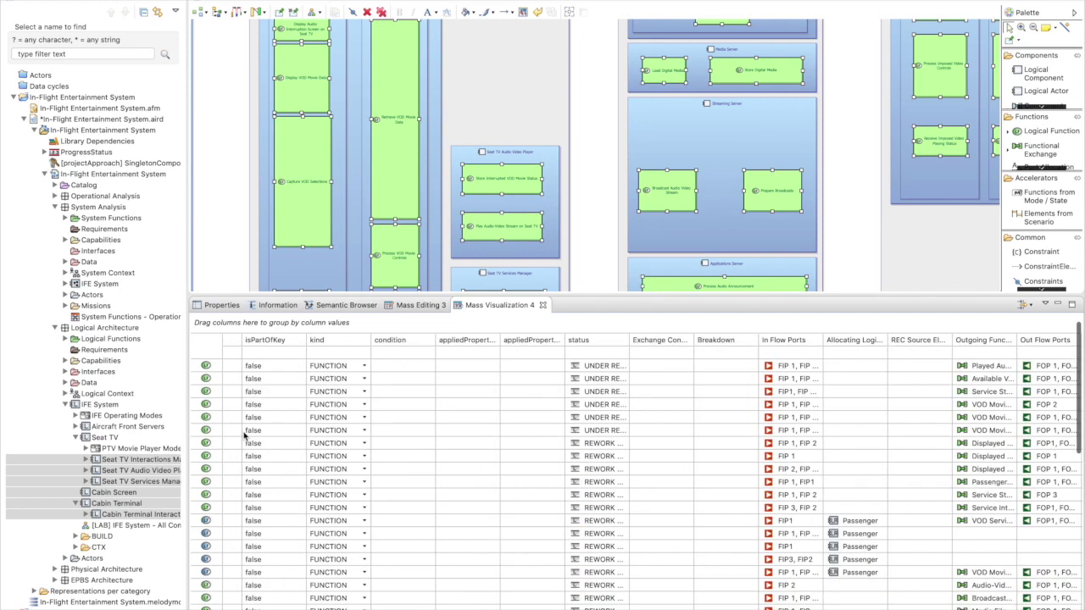
scroll(245, 434, right, 2)
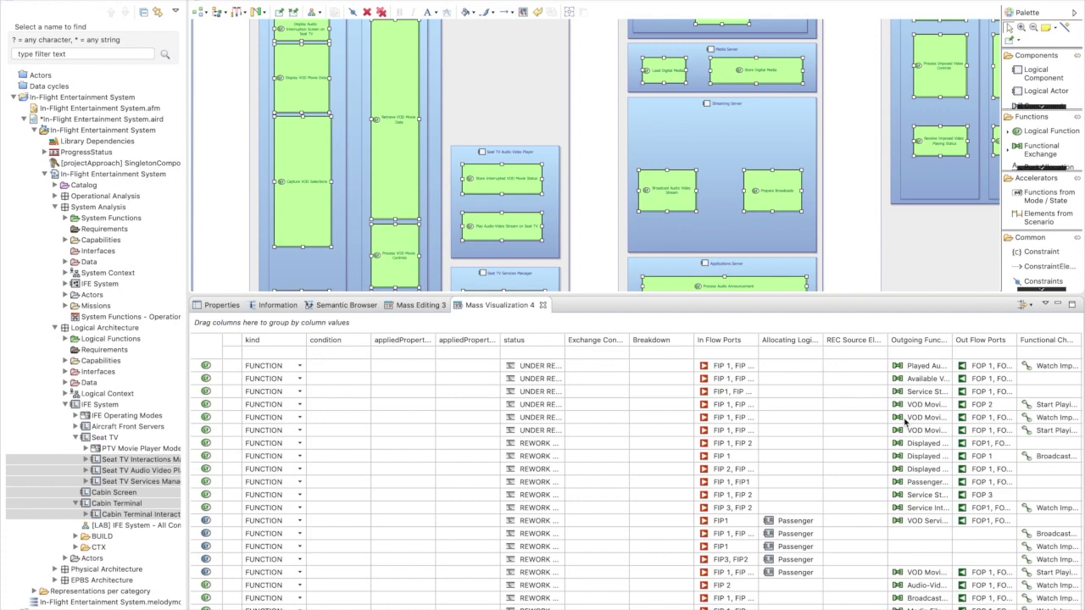
scroll(905, 421, right, 5)
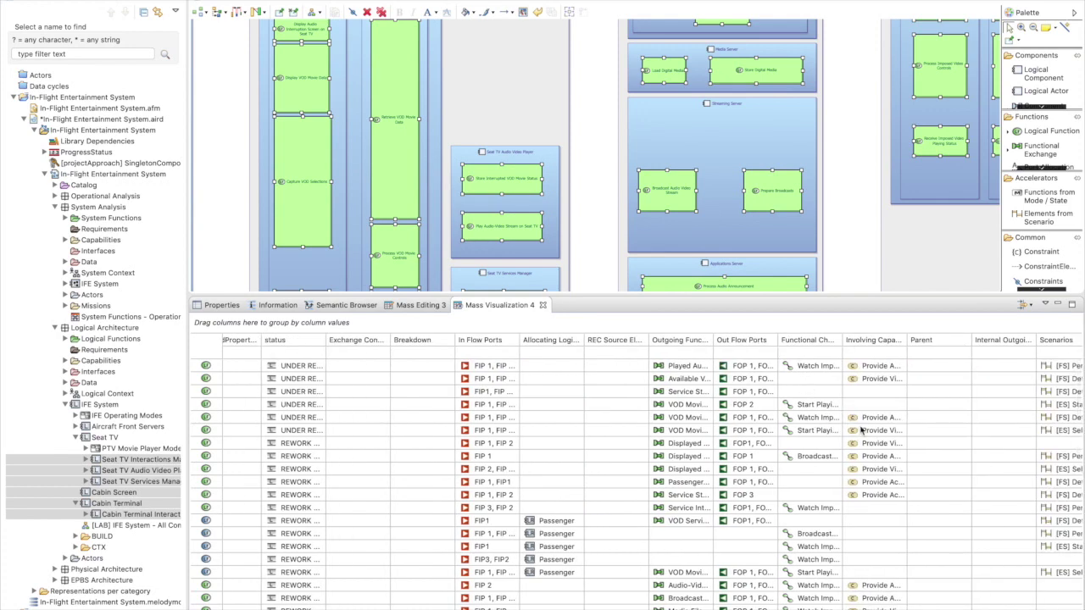
scroll(861, 431, right, 2)
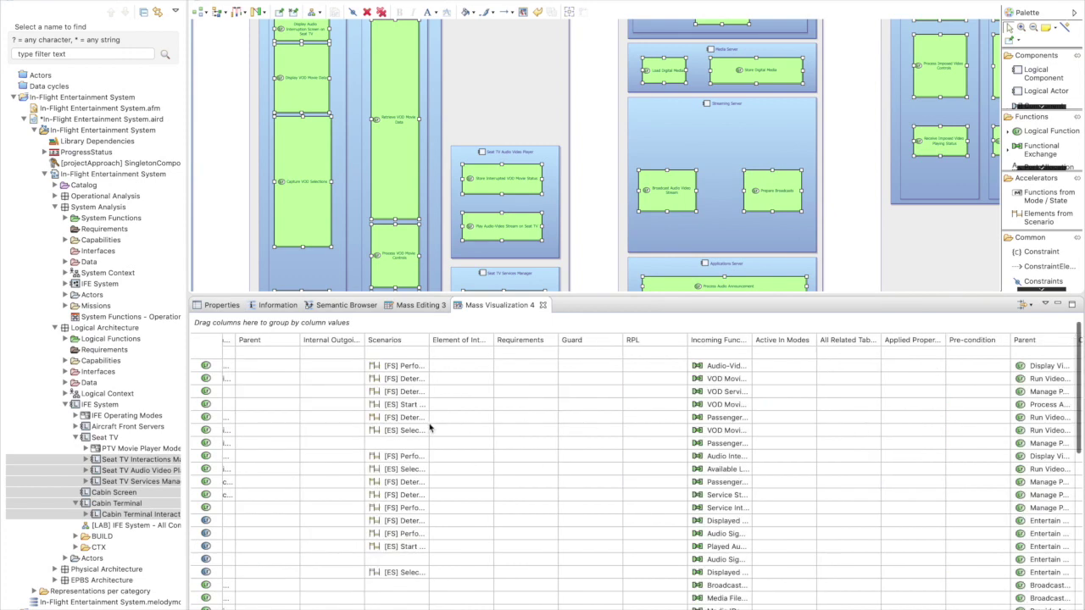
scroll(788, 441, right, 10)
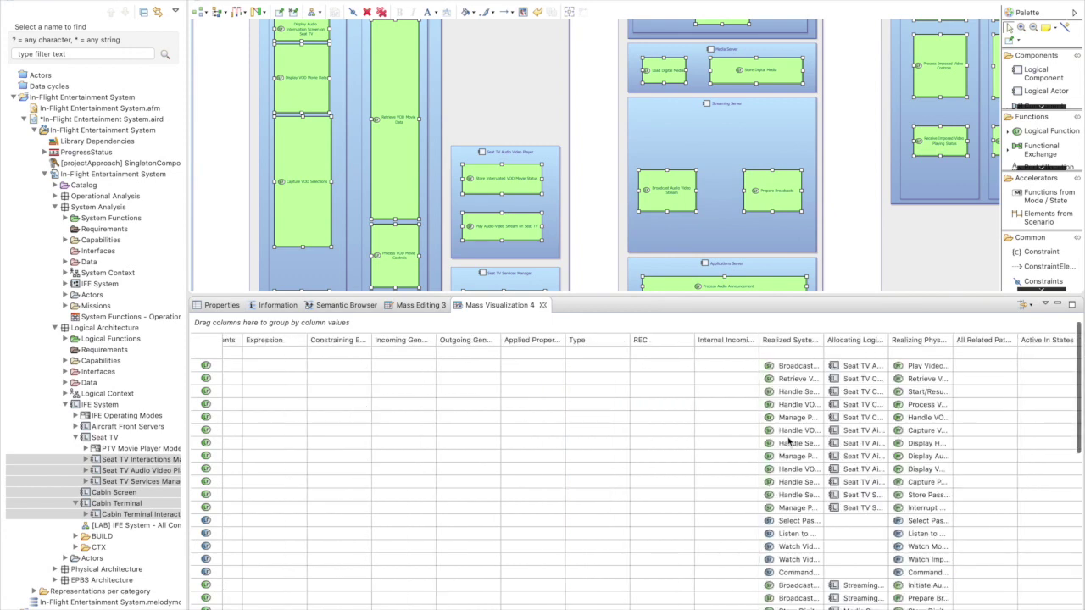
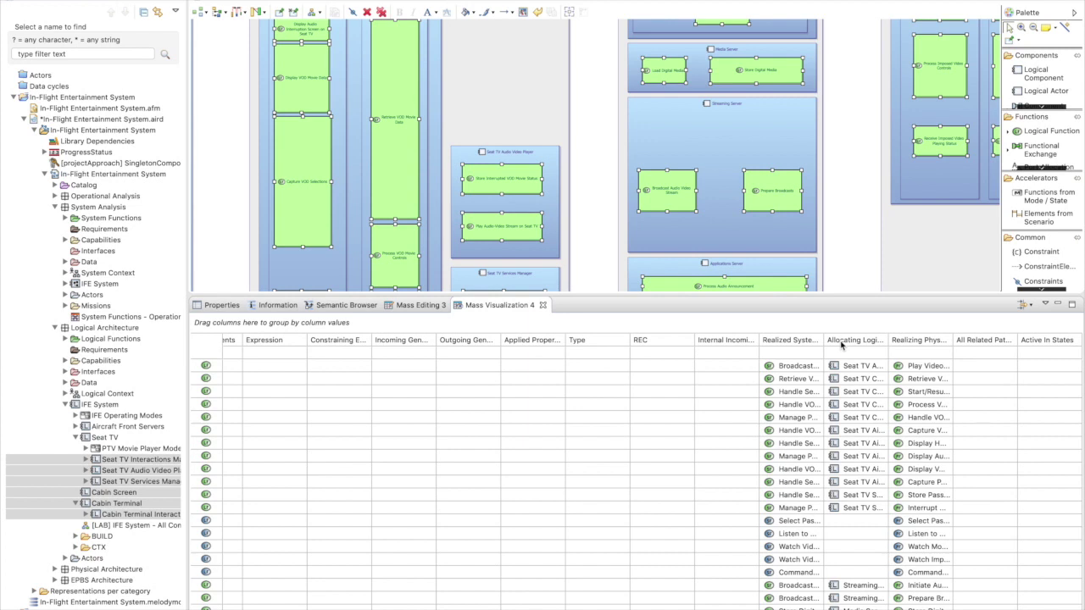
Group the visualization table by Allocating Logical Component, widen the name column further, and review the functions under each component.
drag(842, 344, 229, 328)
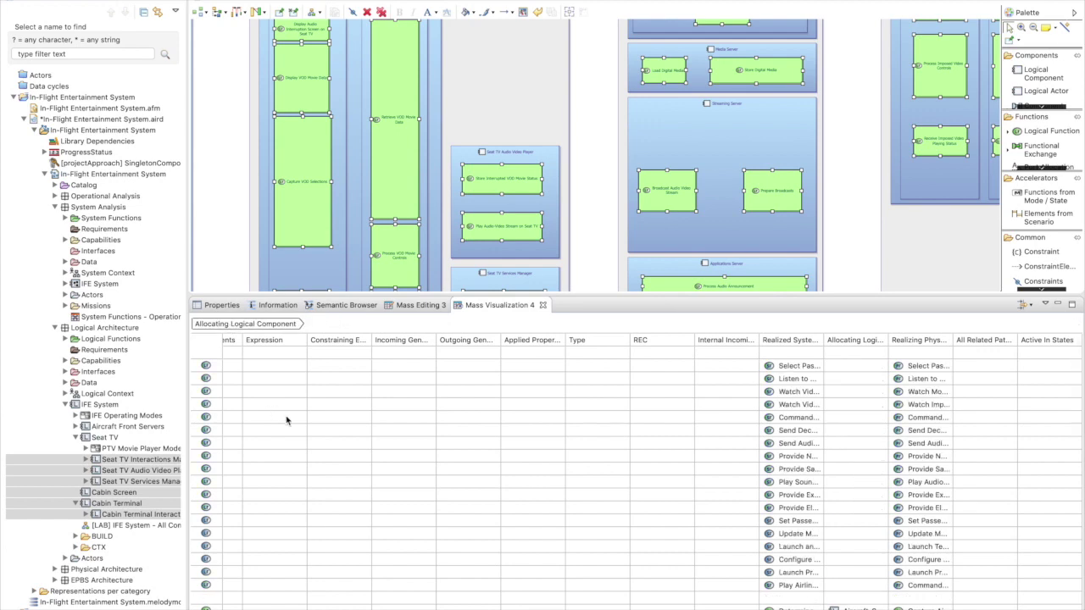
scroll(286, 419, left, 15)
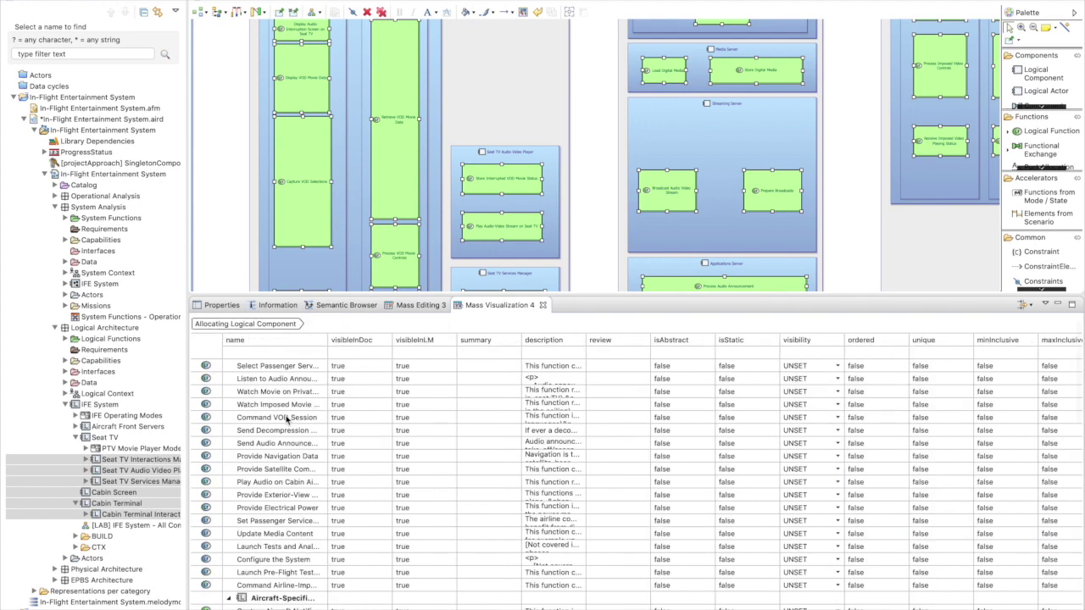
scroll(285, 420, down, 5)
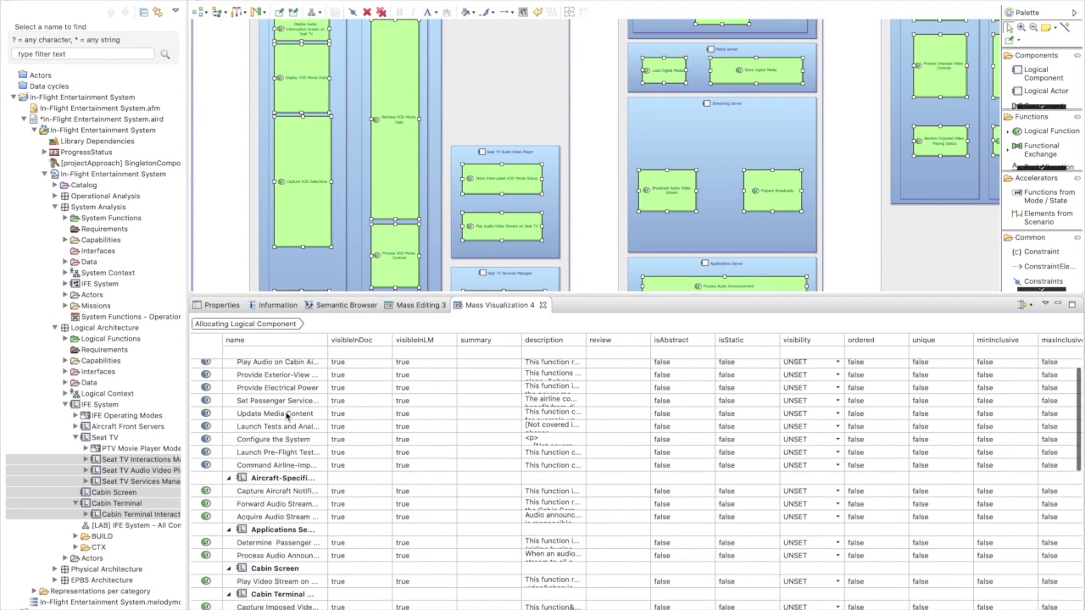
scroll(285, 414, down, 1)
drag(328, 340, 422, 340)
scroll(376, 489, down, 1)
scroll(377, 489, down, 3)
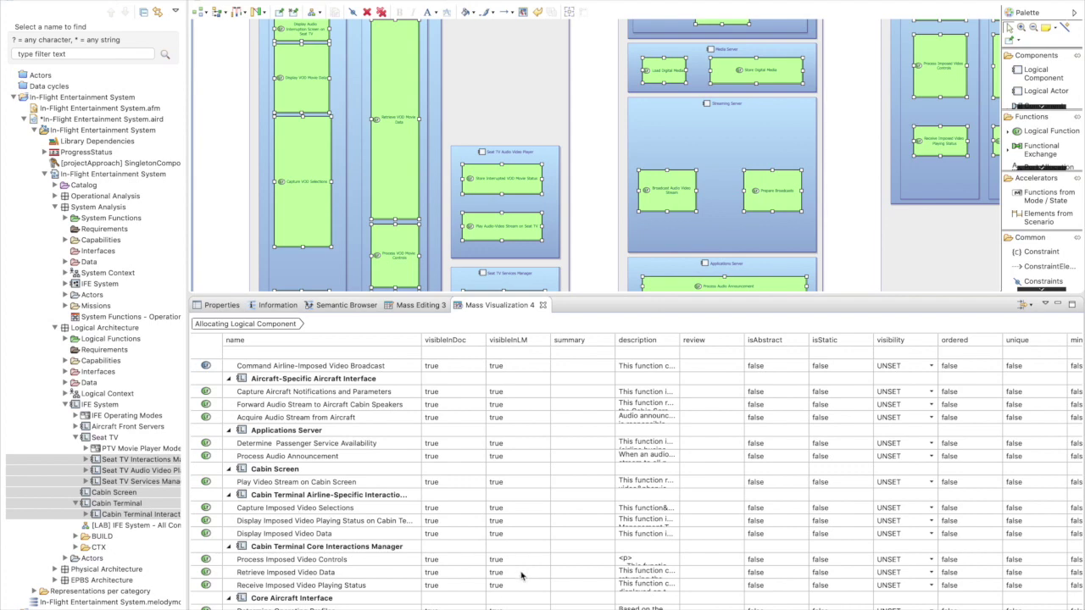
scroll(521, 574, down, 1)
Add status as a second grouping level under Allocating Logical Component and review the resulting groups.
scroll(521, 575, right, 10)
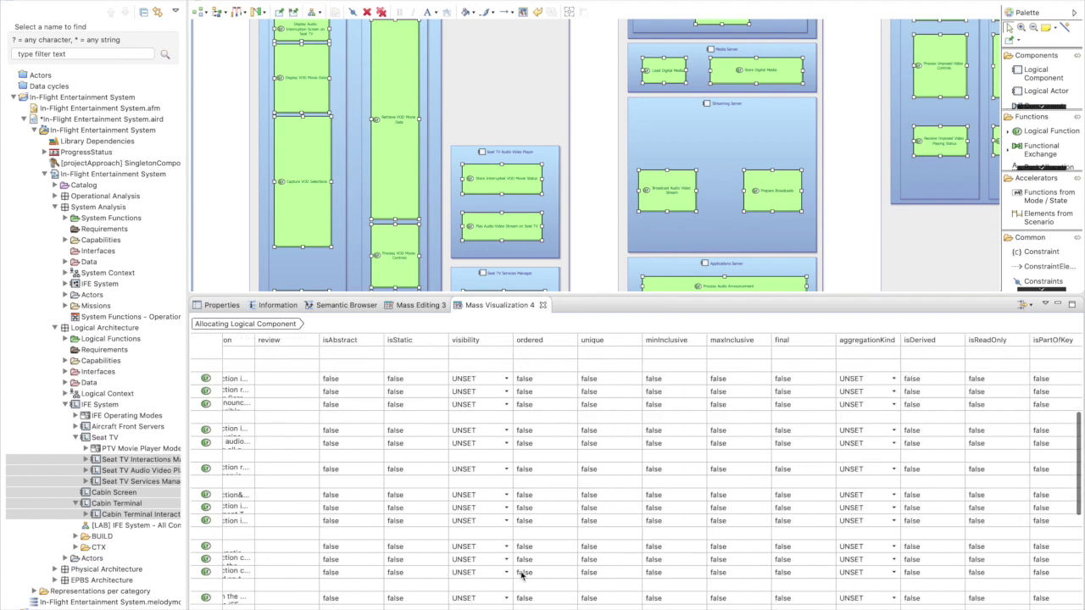
scroll(522, 575, right, 10)
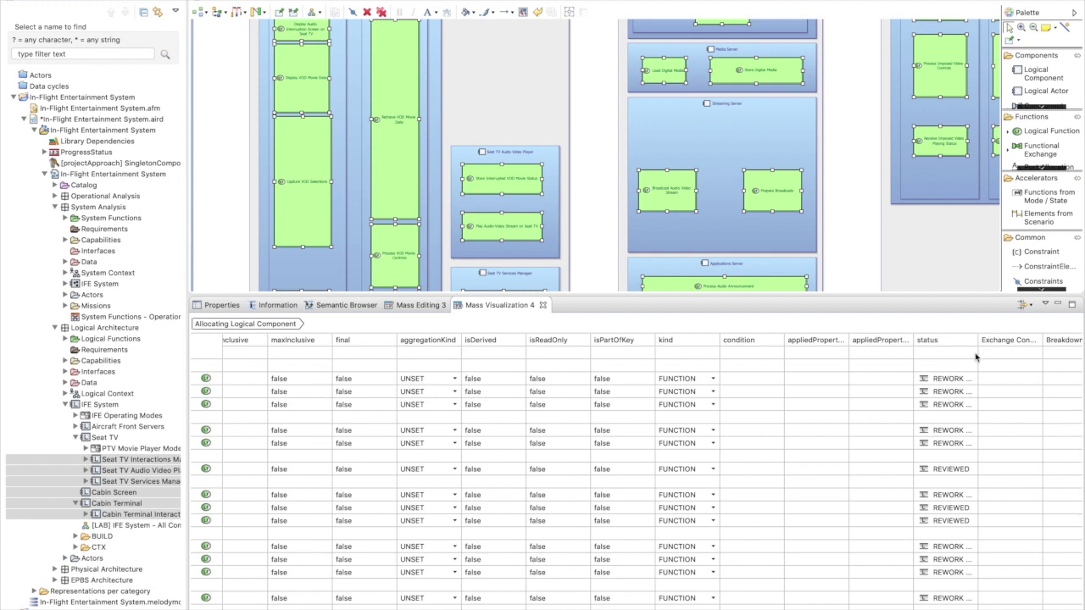
drag(929, 342, 329, 326)
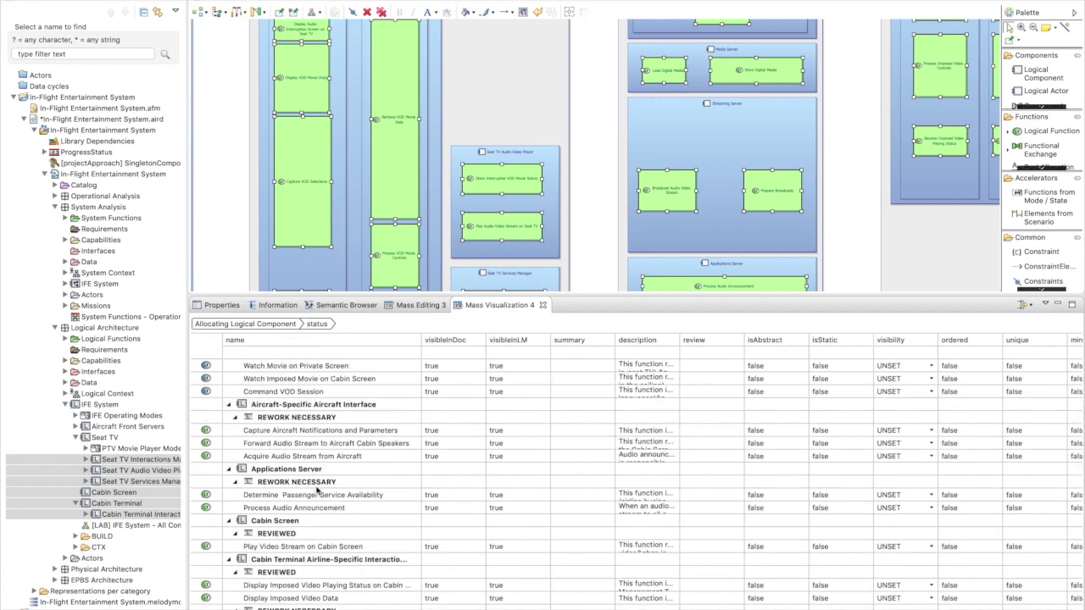
scroll(316, 490, down, 5)
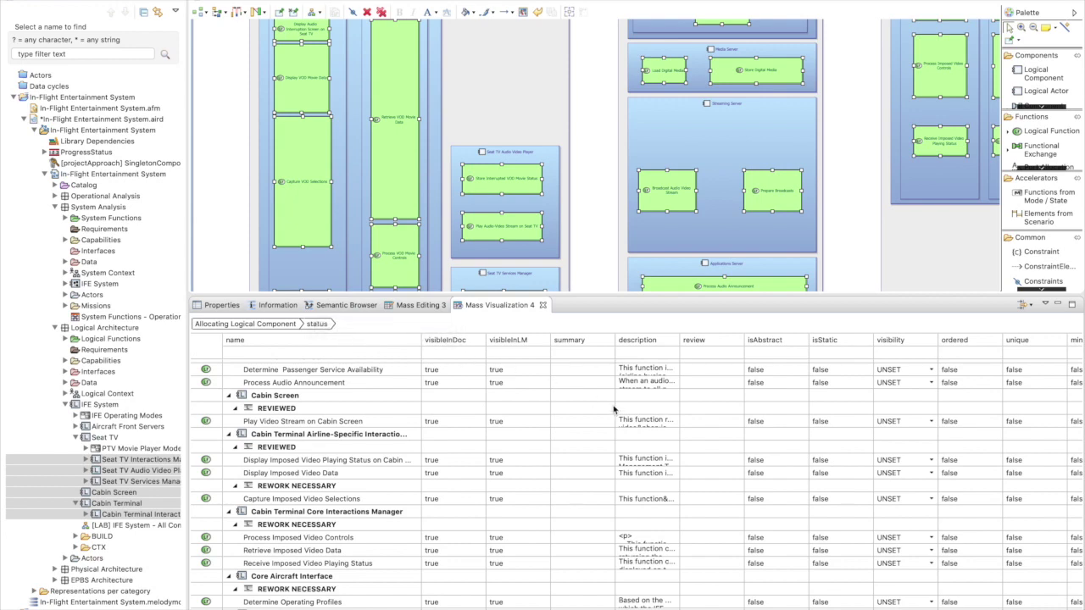
scroll(614, 409, down, 5)
Use Involving Capability Realizations instead of status as the second grouping level under Allocating Logical Component, and review the groups.
scroll(644, 420, right, 15)
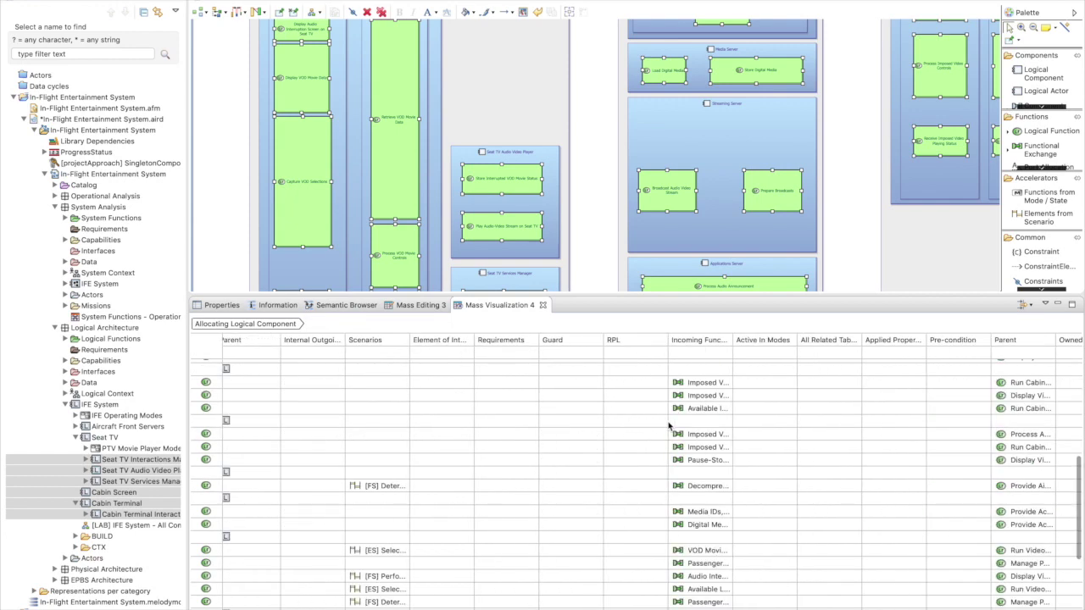
scroll(670, 428, left, 10)
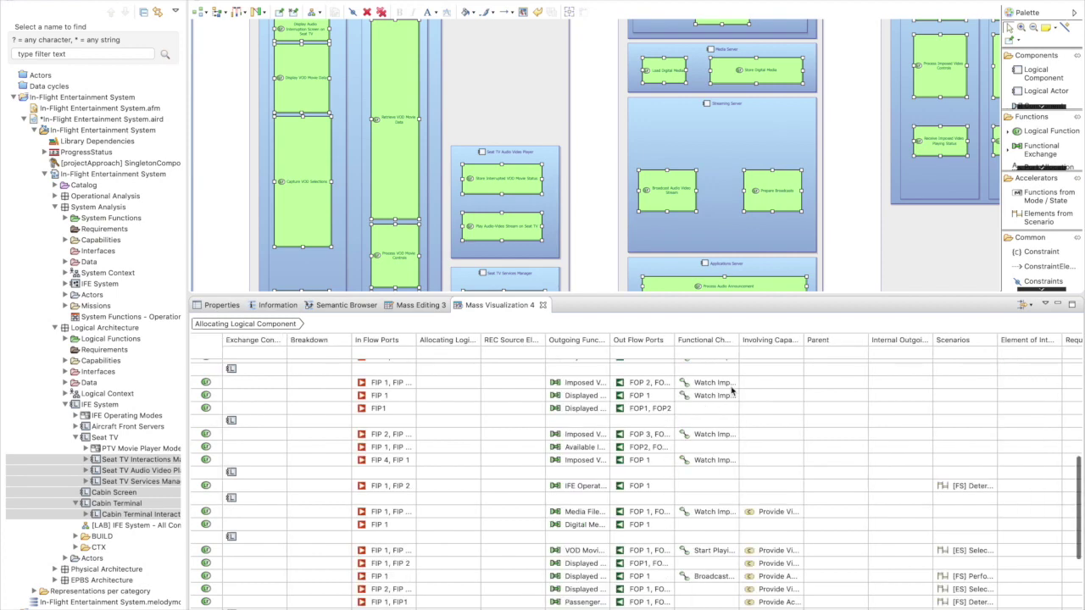
double_click(761, 342)
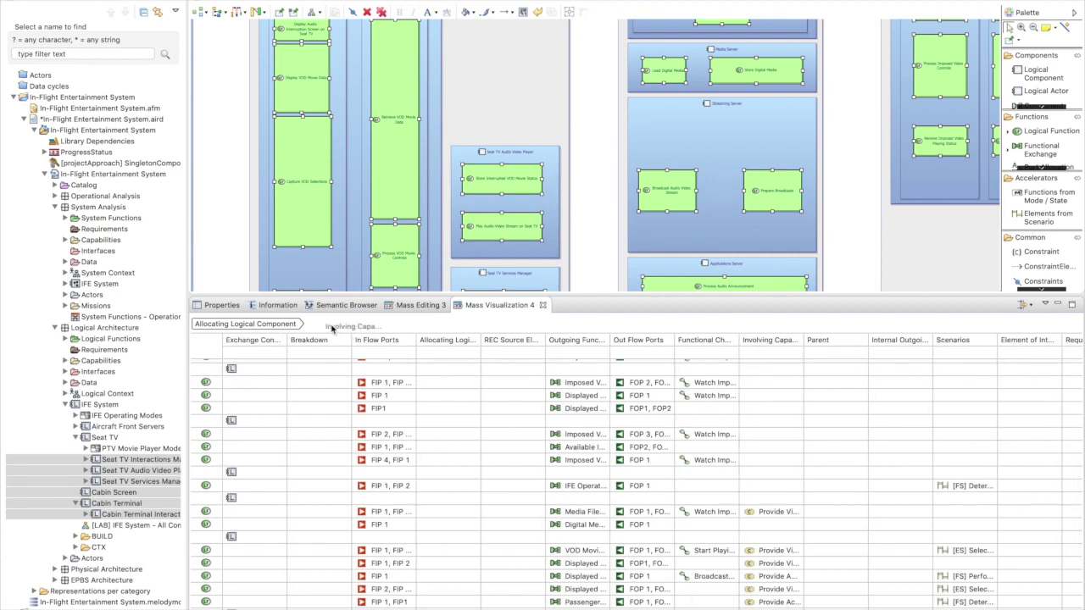
scroll(266, 429, left, 6)
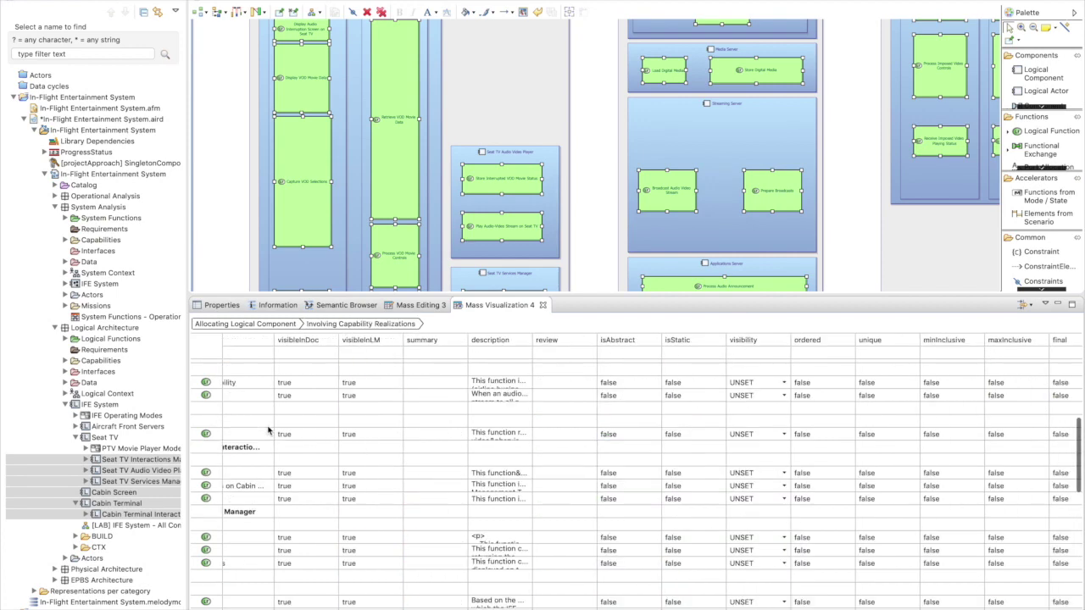
scroll(306, 501, down, 10)
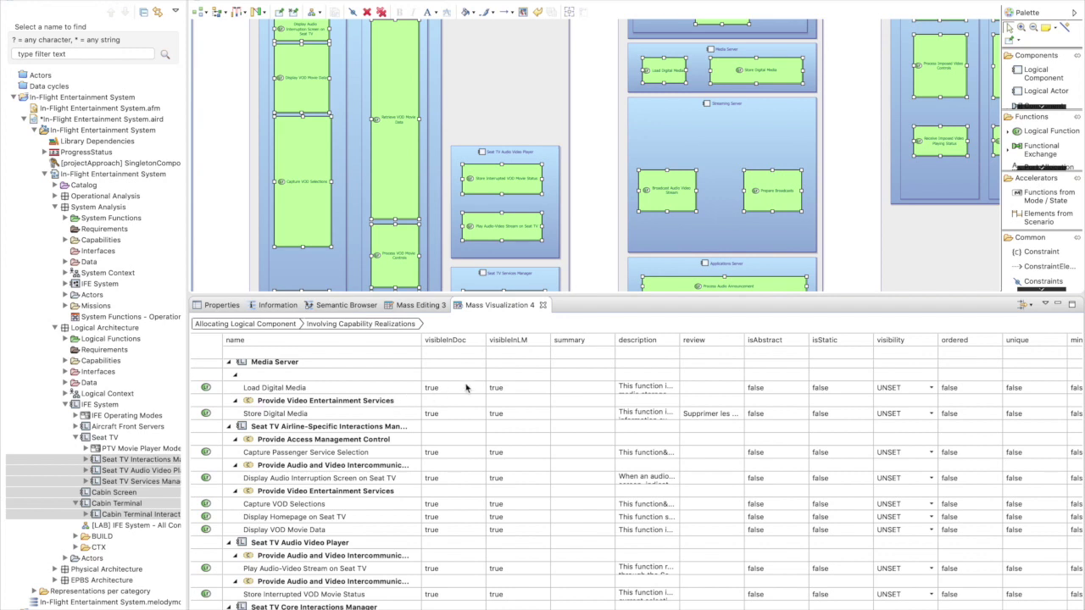
Open the column selection dialog to view the available and selected columns, and close it without changes.
right_click(468, 343)
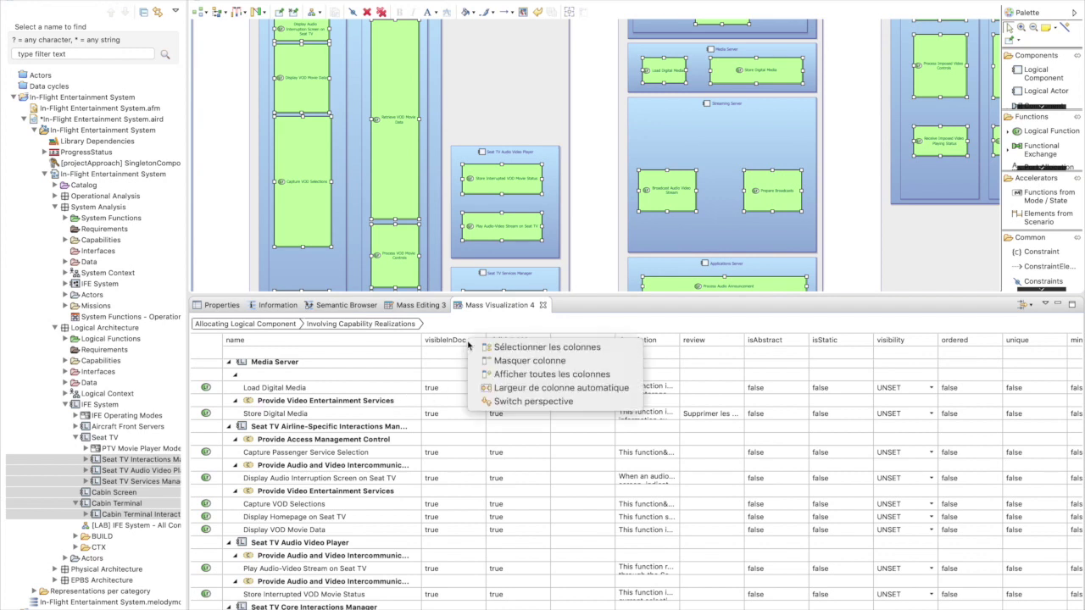
click(516, 349)
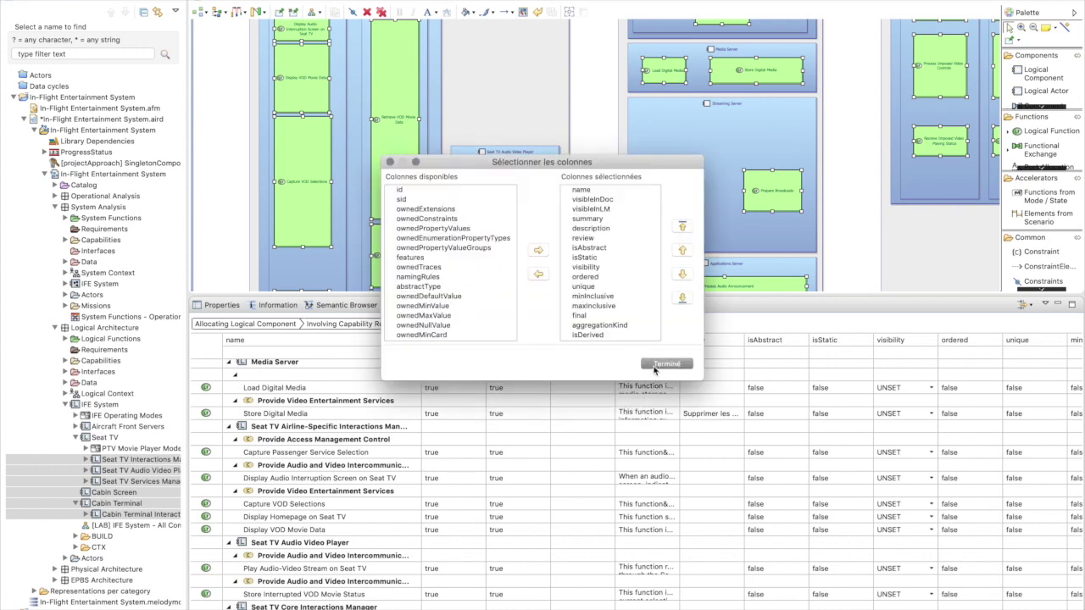
click(654, 369)
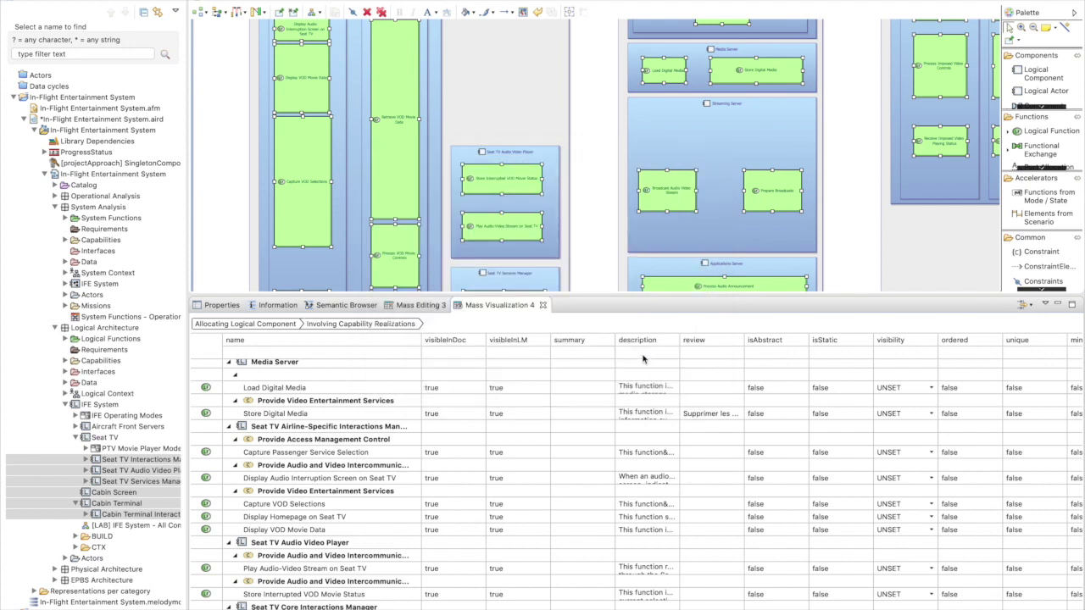
Filter the table on descriptions containing "this", review the matching functions, and clear the filter.
click(642, 355)
text(this)
key(Return)
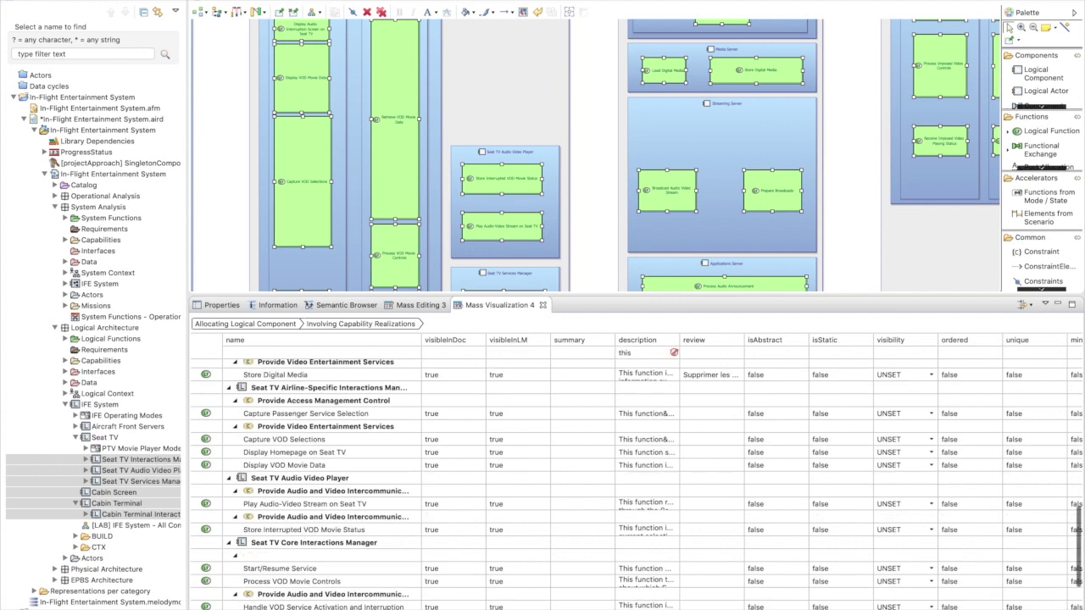
scroll(641, 411, up, 5)
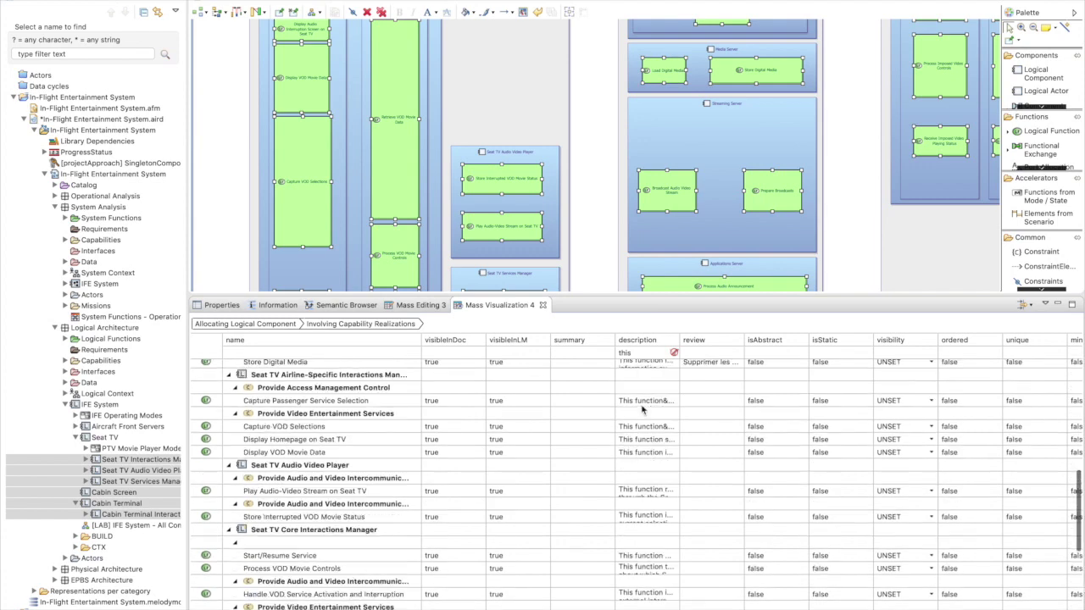
scroll(674, 354, up, 1)
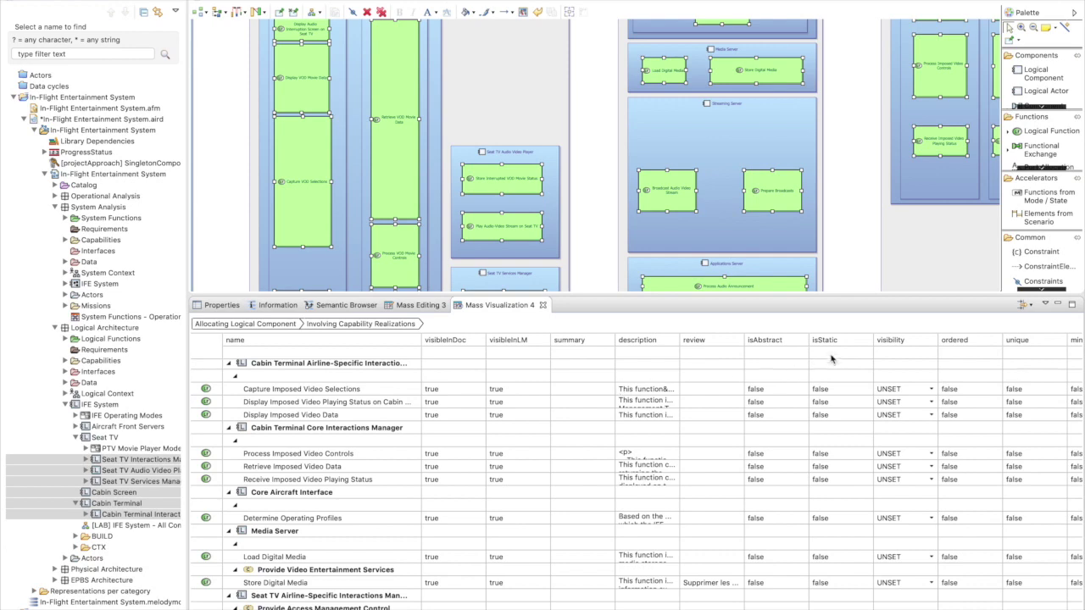
Examine the status column for the functions in the grouped table.
scroll(628, 371, right, 10)
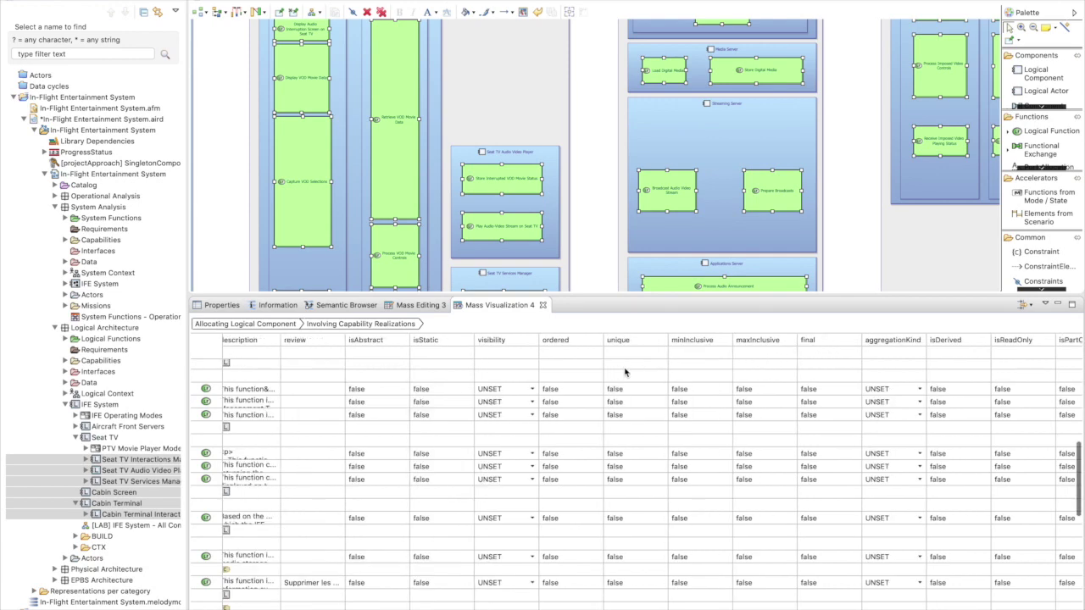
scroll(817, 364, right, 5)
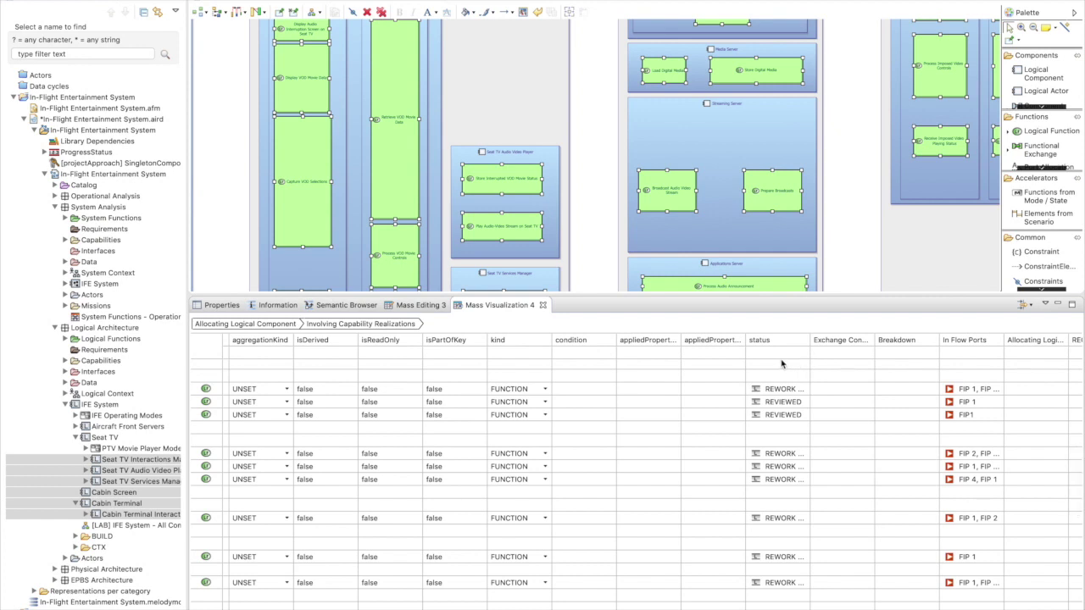
scroll(784, 401, down, 5)
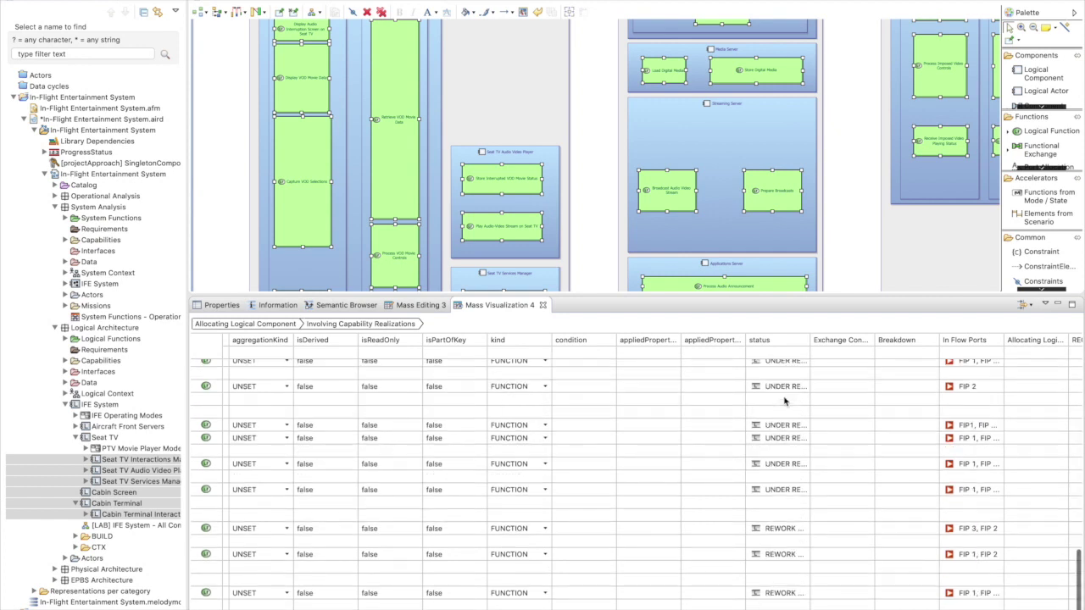
Filter the grouped functions table on statuses containing "REWO".
click(795, 352)
text(REWO)
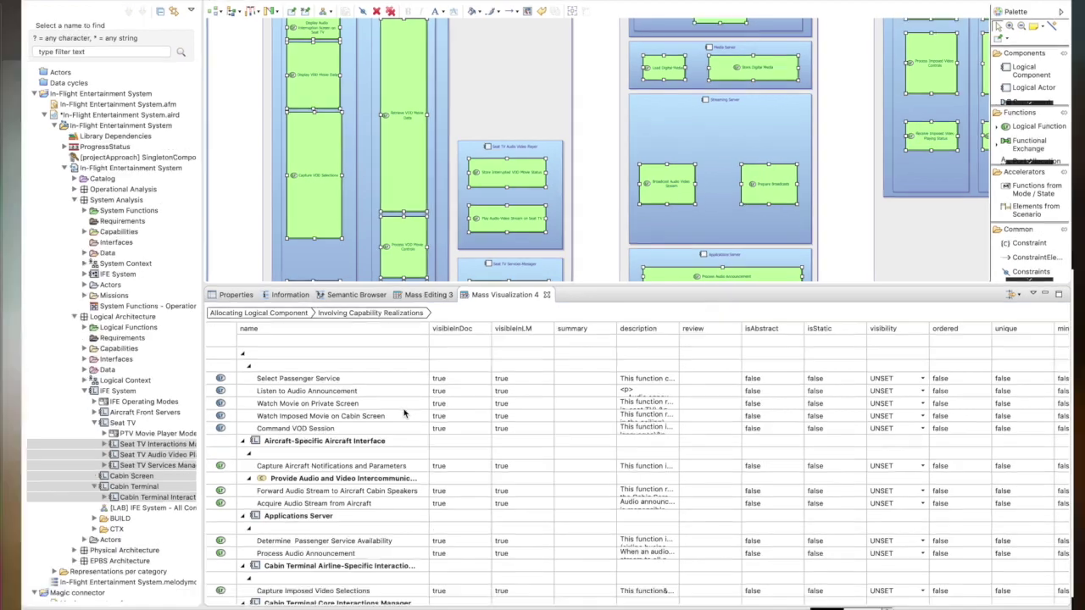
key(ctrl+Up)
key(Escape)
key(Right)
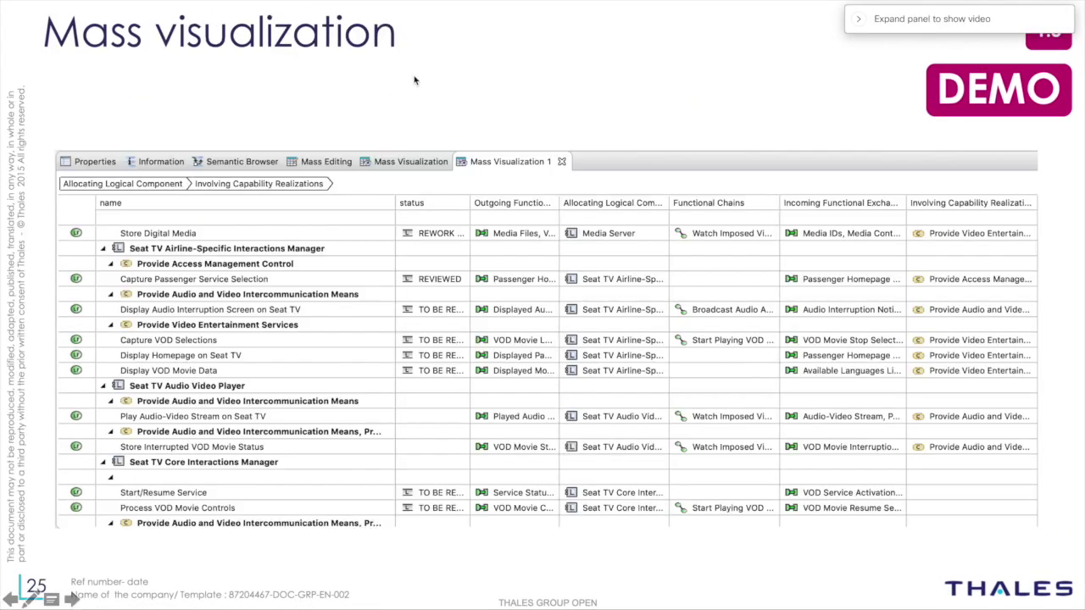
key(Right)
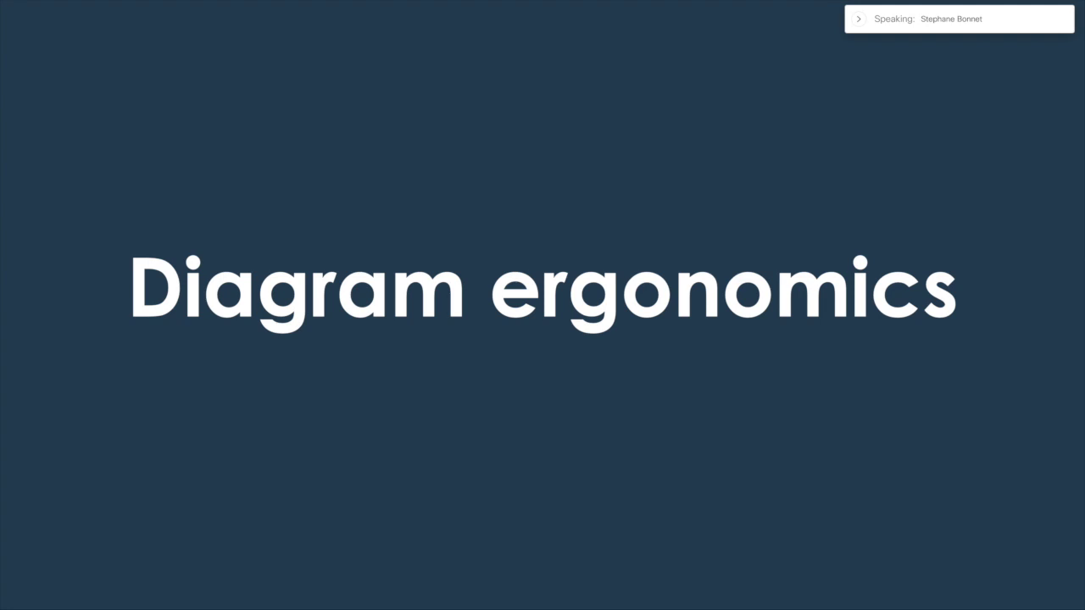
key(Right)
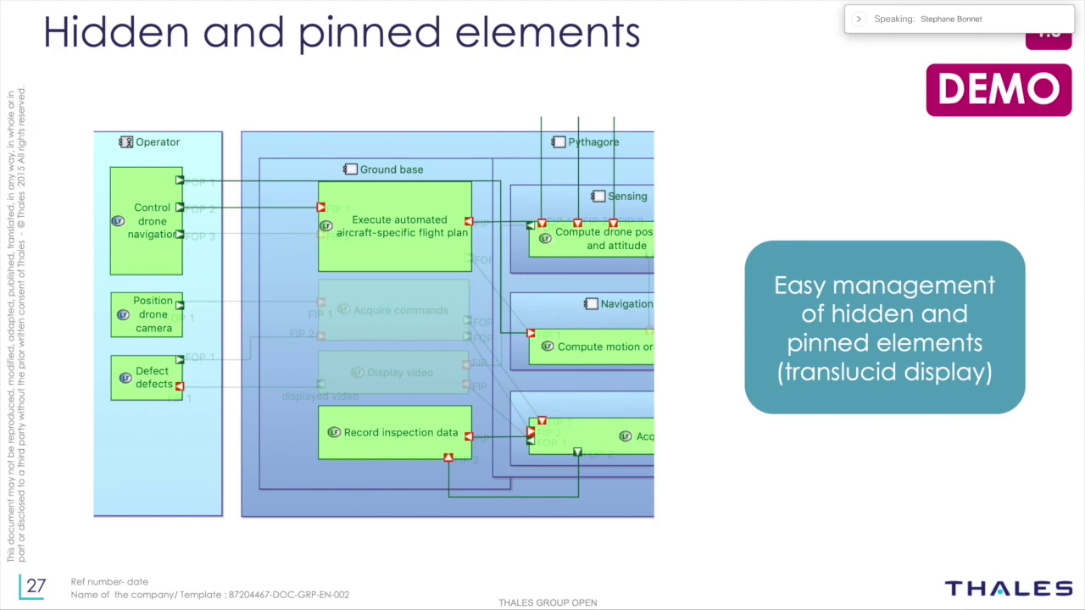
Switch to the Capella window with the Pythagore drone architecture diagram and hide the Display video function in Ground base.
key(ctrl+Up)
click(416, 77)
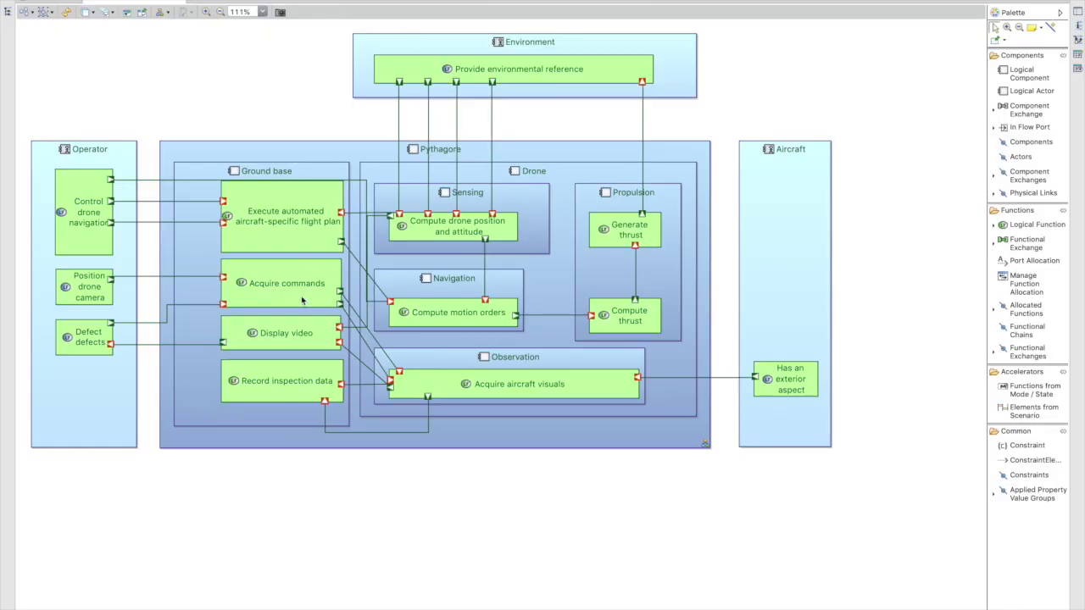
click(303, 333)
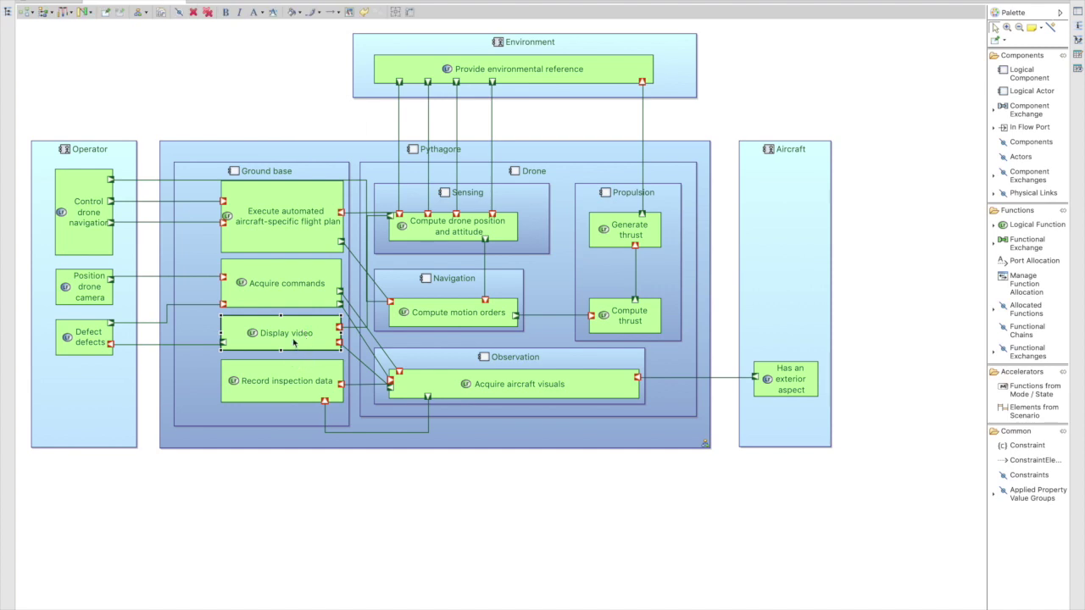
click(178, 13)
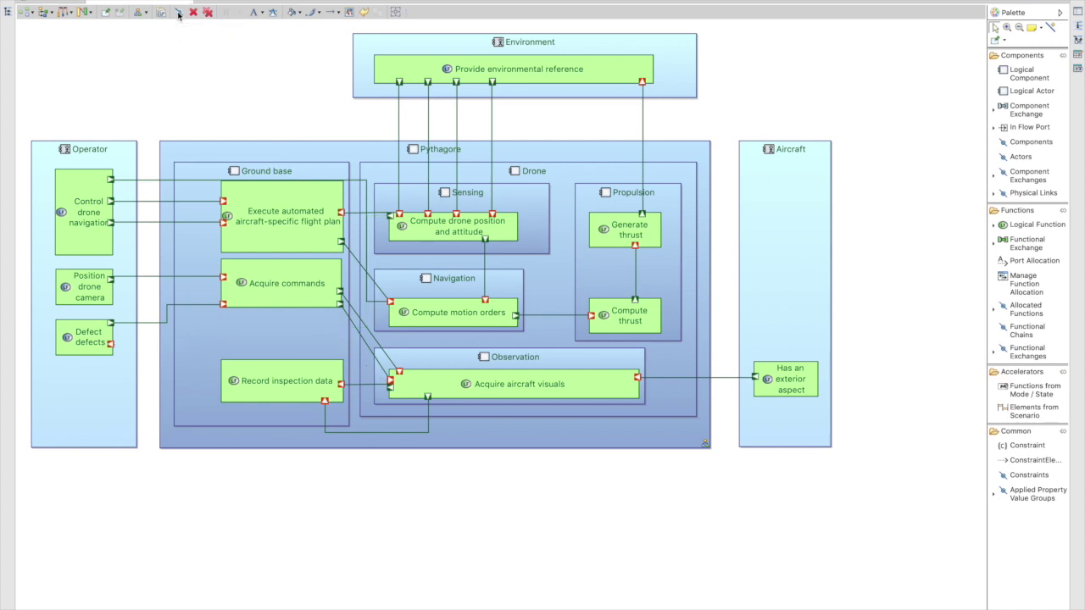
Hide the exchange between Compute thrust and Generate thrust and the two rightmost exchanges from Provide environmental reference to Compute drone position and attitude.
click(636, 272)
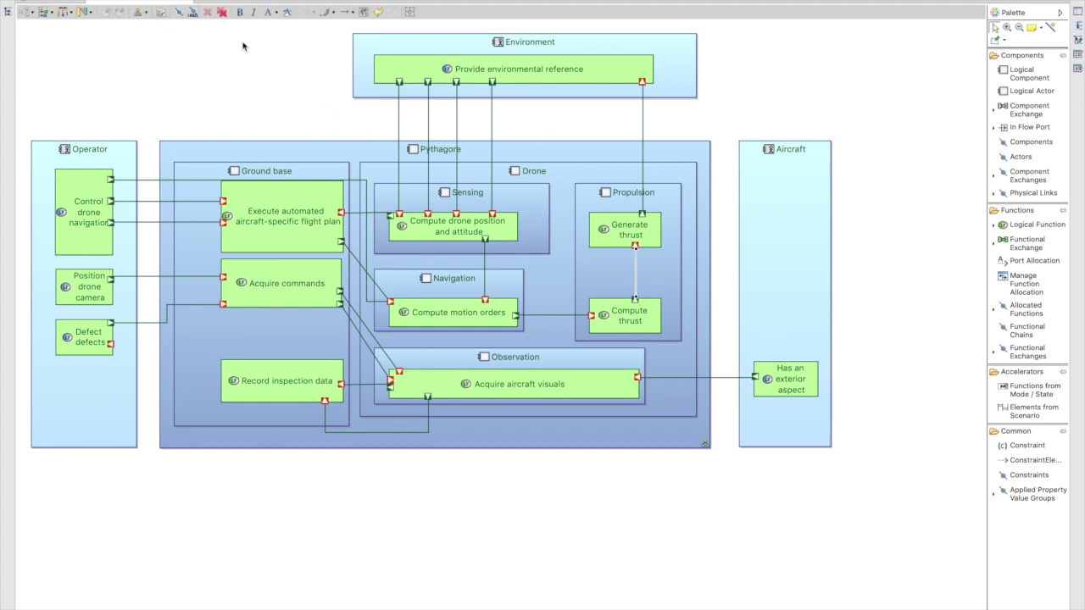
click(179, 13)
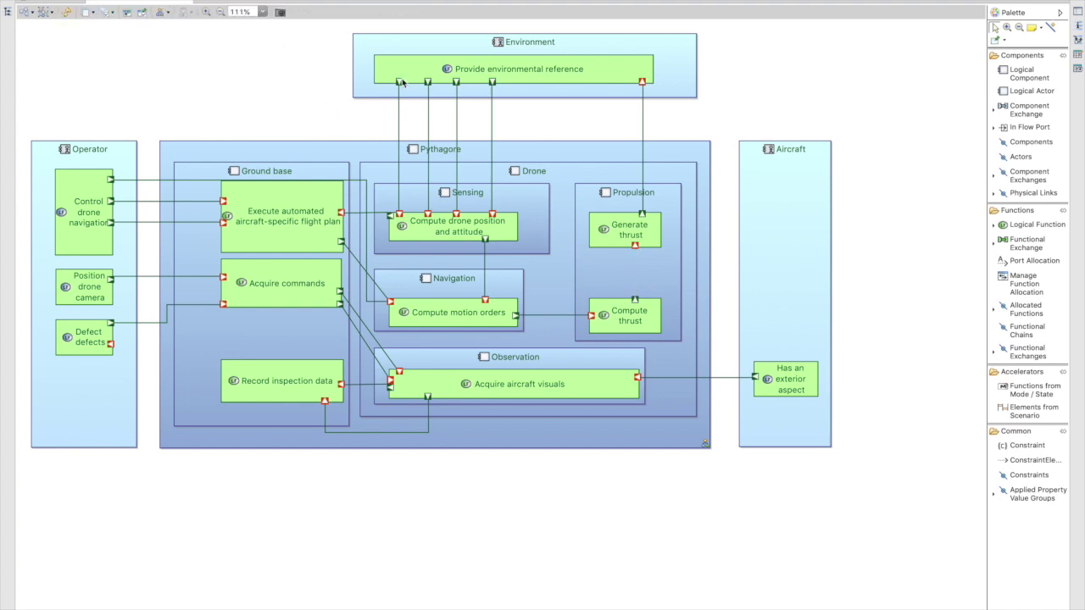
click(456, 114)
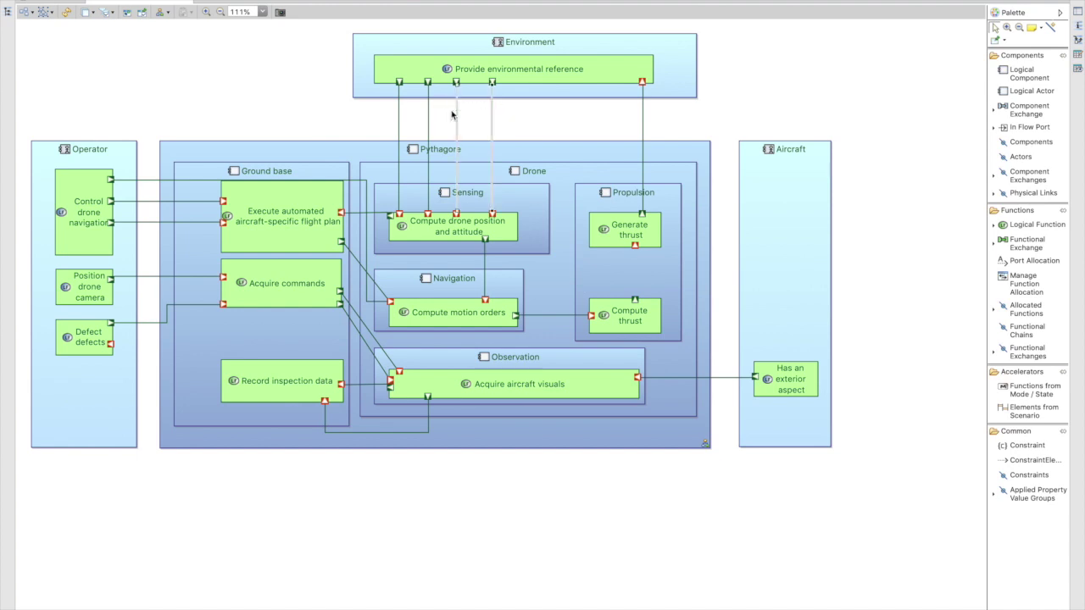
click(179, 12)
Review which elements are checked as visible in the Diagram elements visibility dialog, including motor rates, and close it.
click(128, 12)
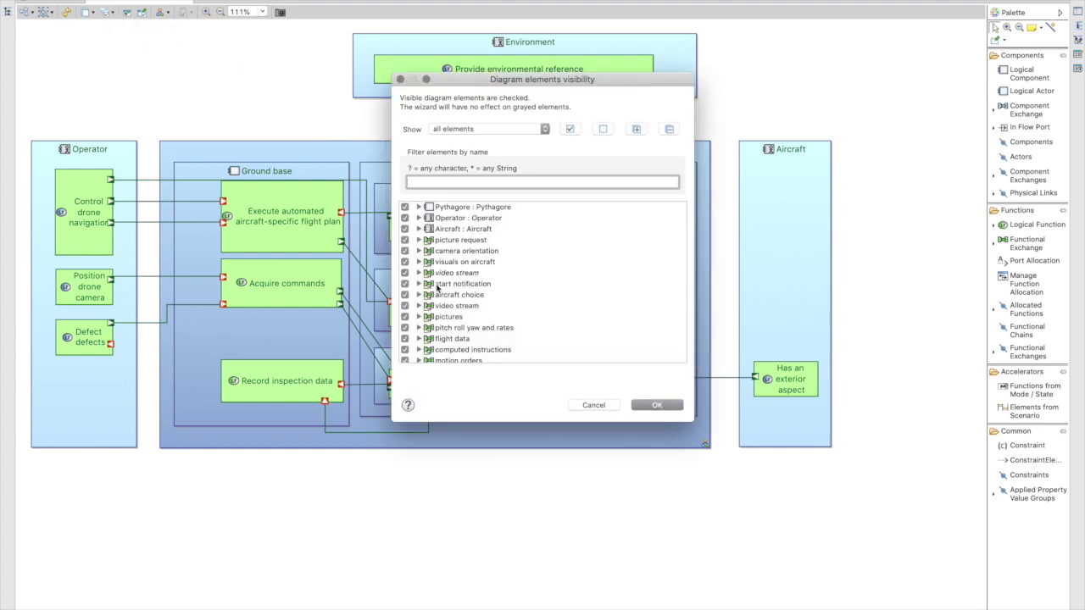
scroll(437, 289, down, 5)
click(404, 323)
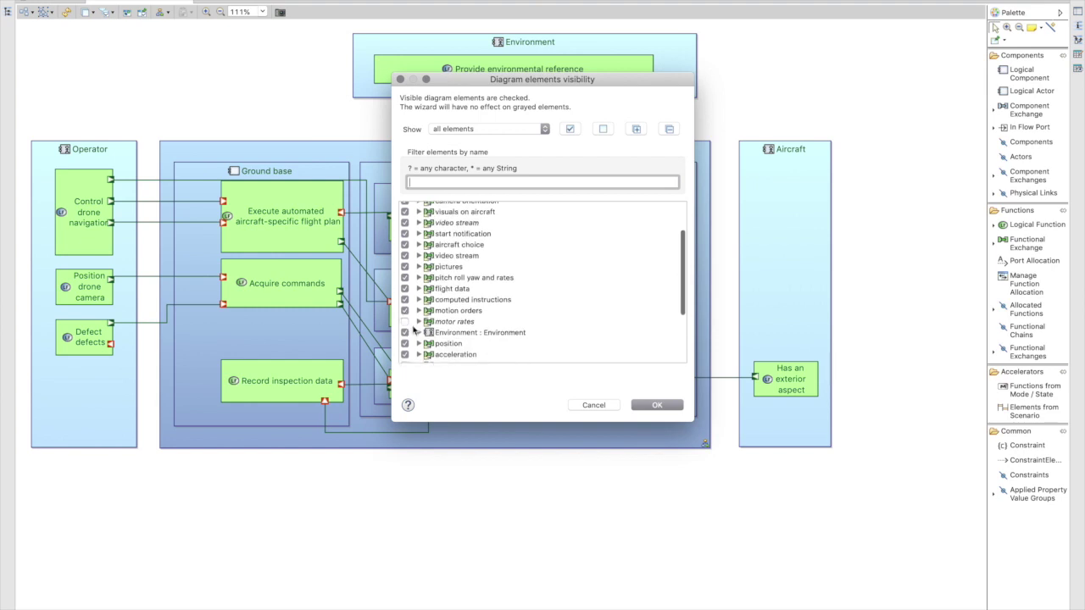
scroll(419, 249, up, 1)
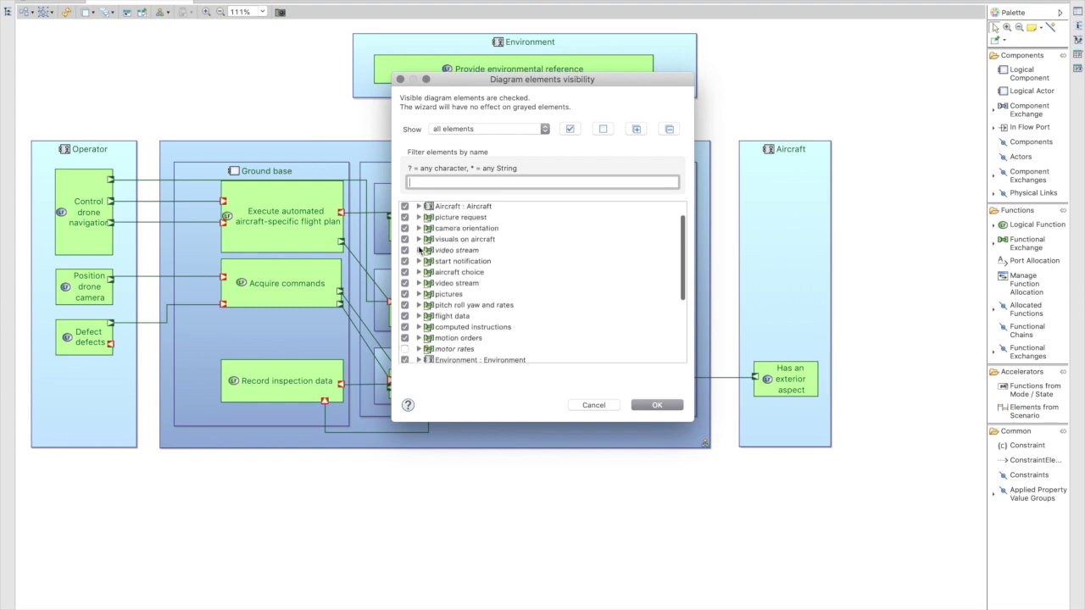
click(657, 405)
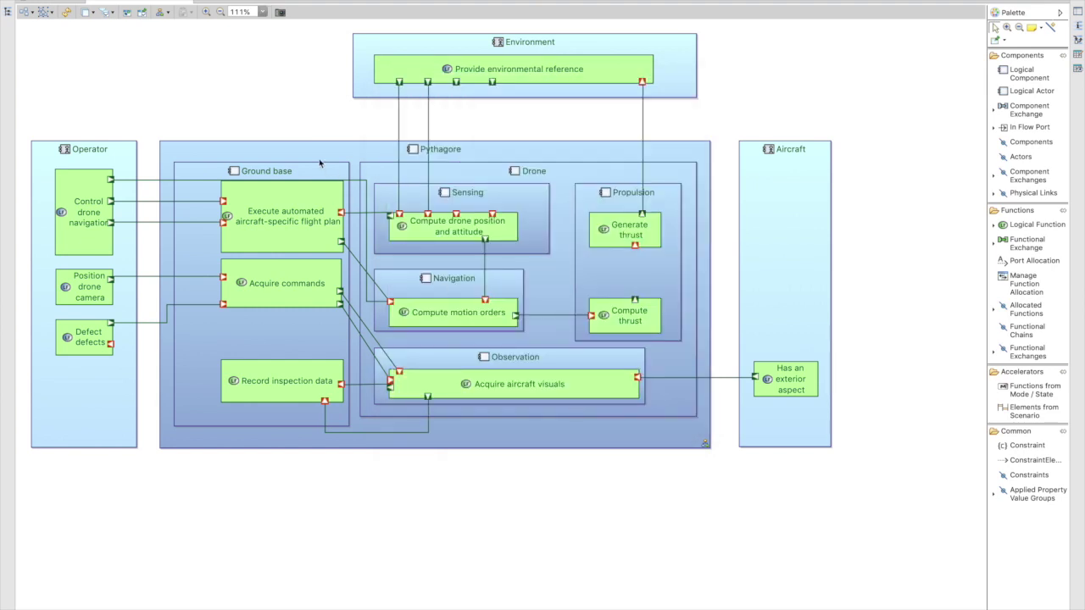
Switch the diagram to Visibility Mode and make the hidden Display video function visible again.
click(169, 13)
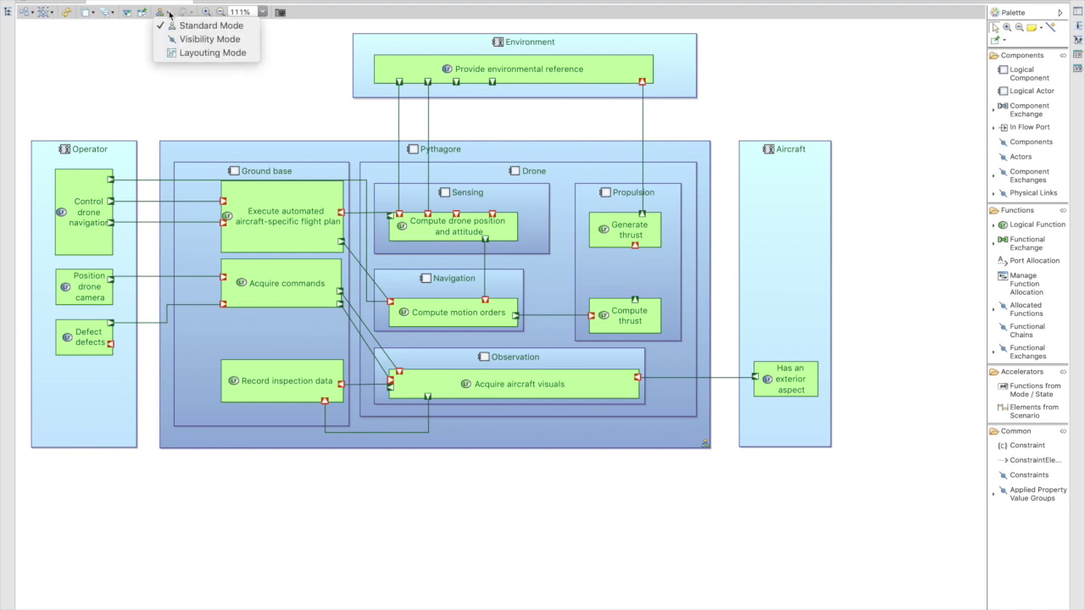
click(204, 40)
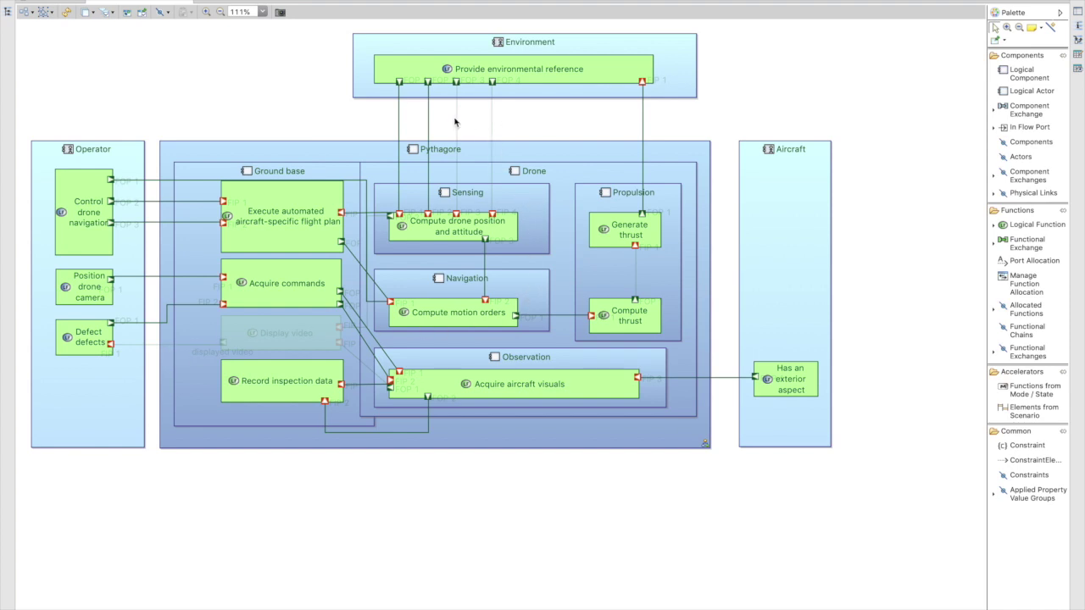
click(310, 340)
Show the two hidden exchanges from Provide environmental reference to Compute drone position and attitude, and return the diagram to Standard Mode.
click(496, 133)
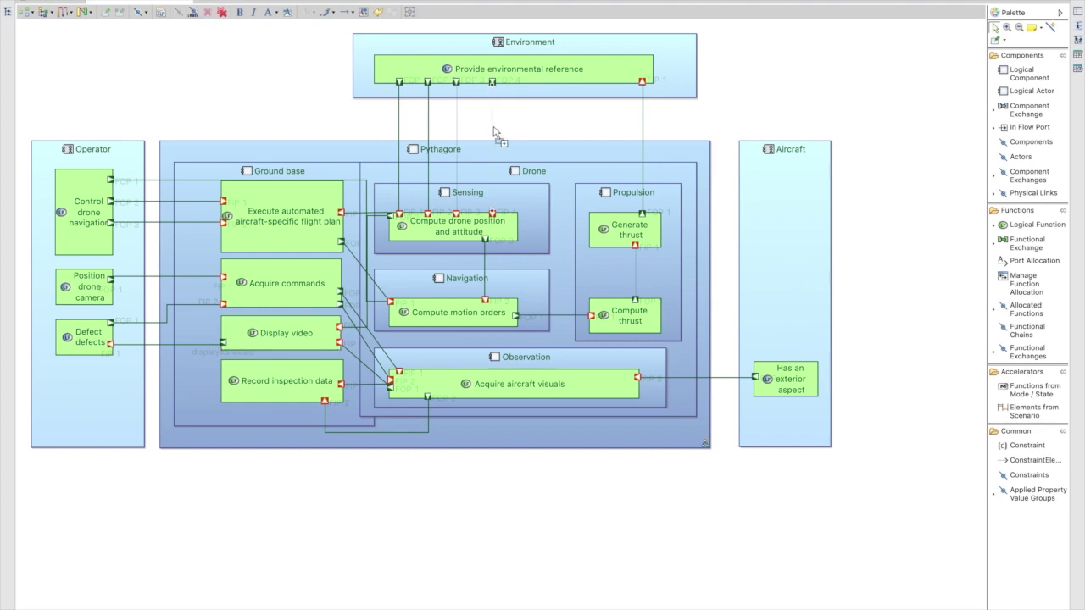
click(547, 133)
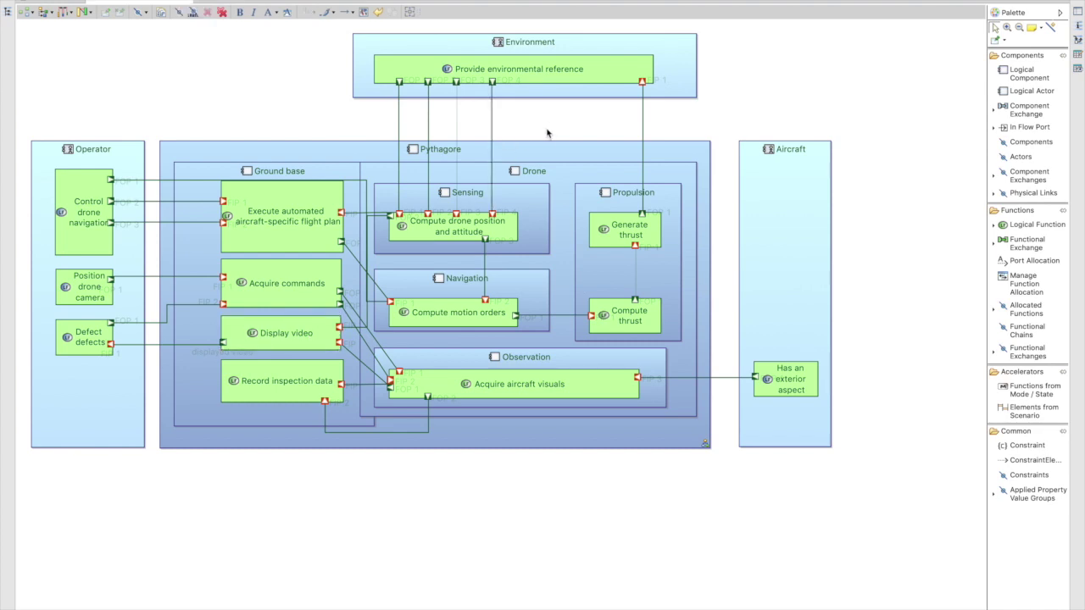
click(456, 116)
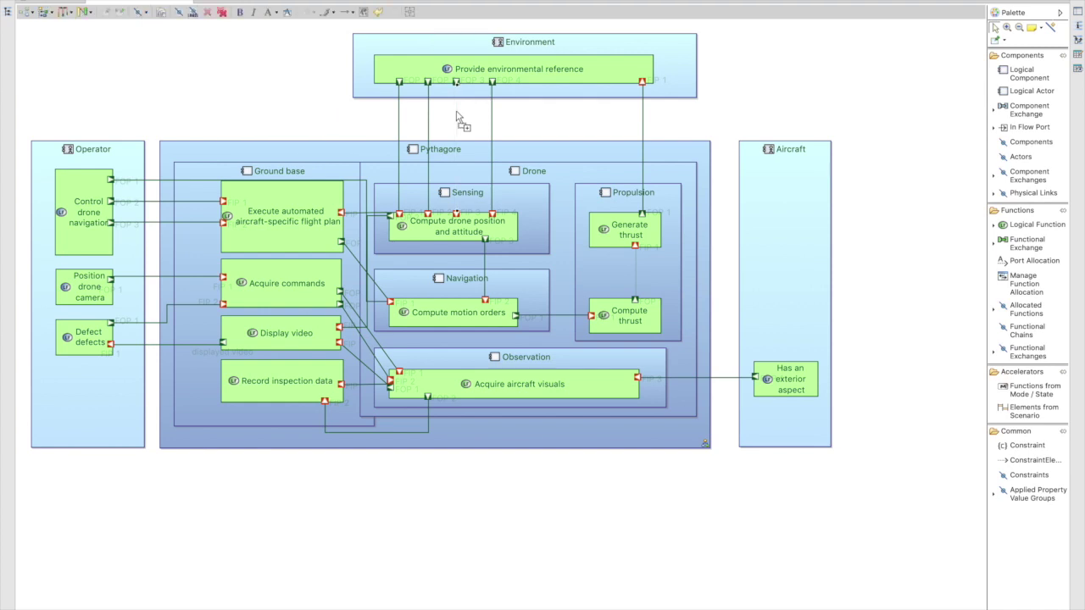
click(310, 86)
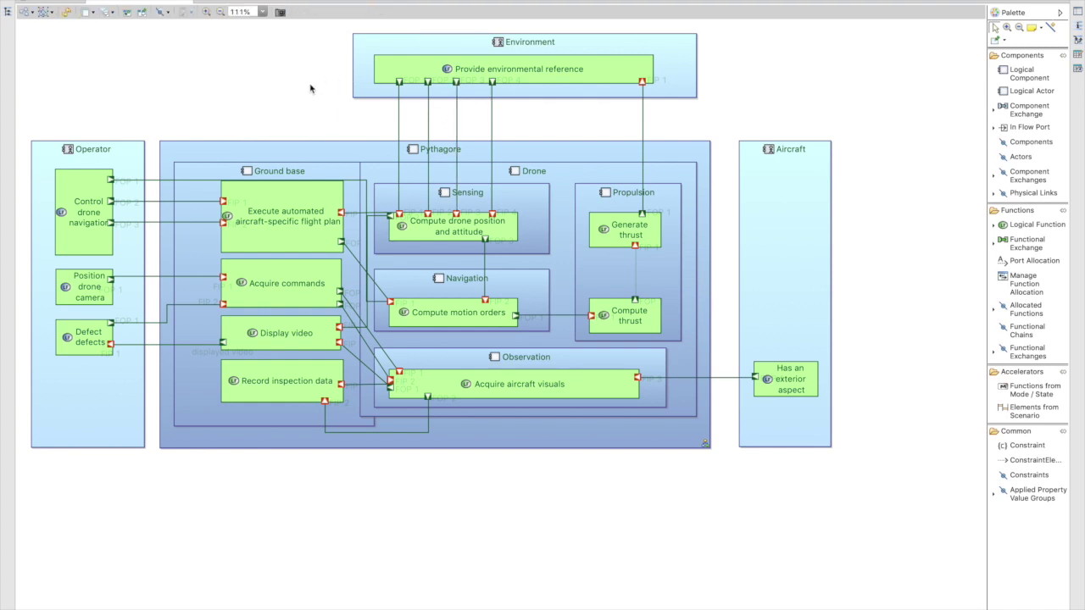
click(167, 13)
click(183, 25)
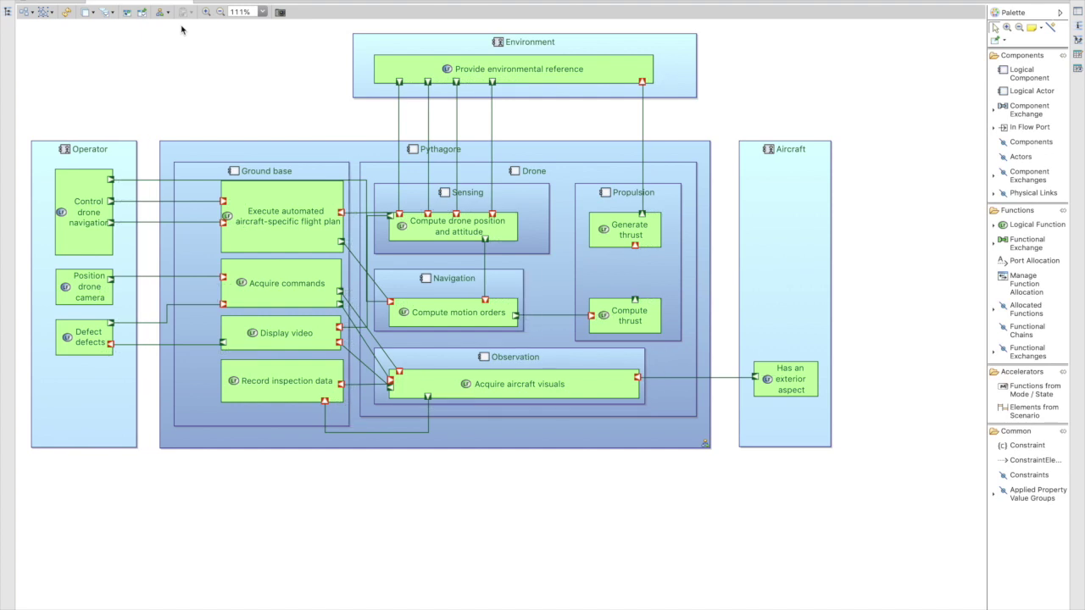
Enable the Hide Functional Exchanges filter on the diagram.
click(111, 13)
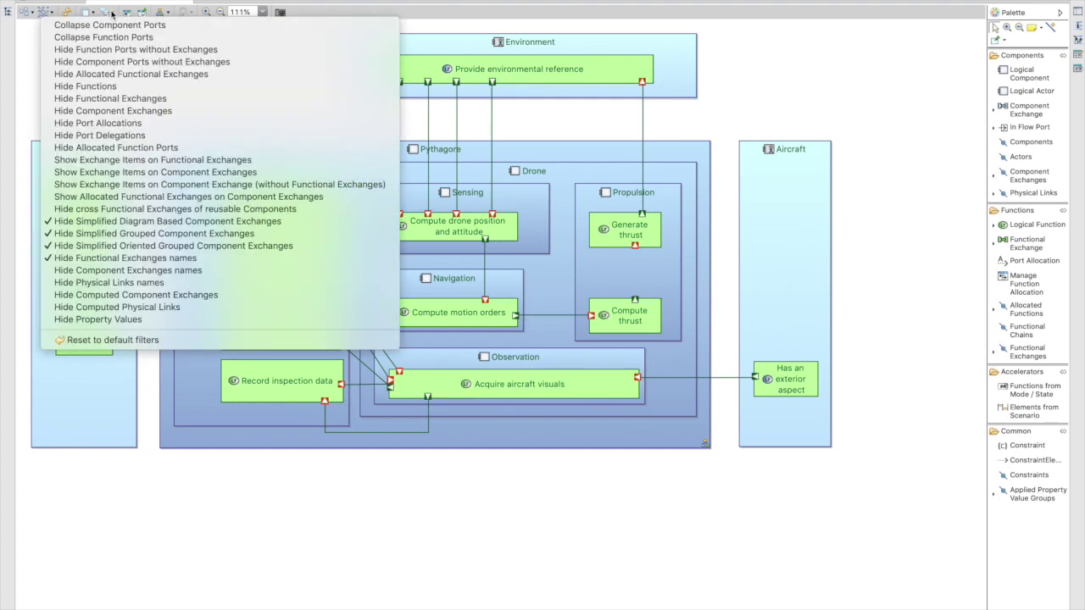
click(120, 99)
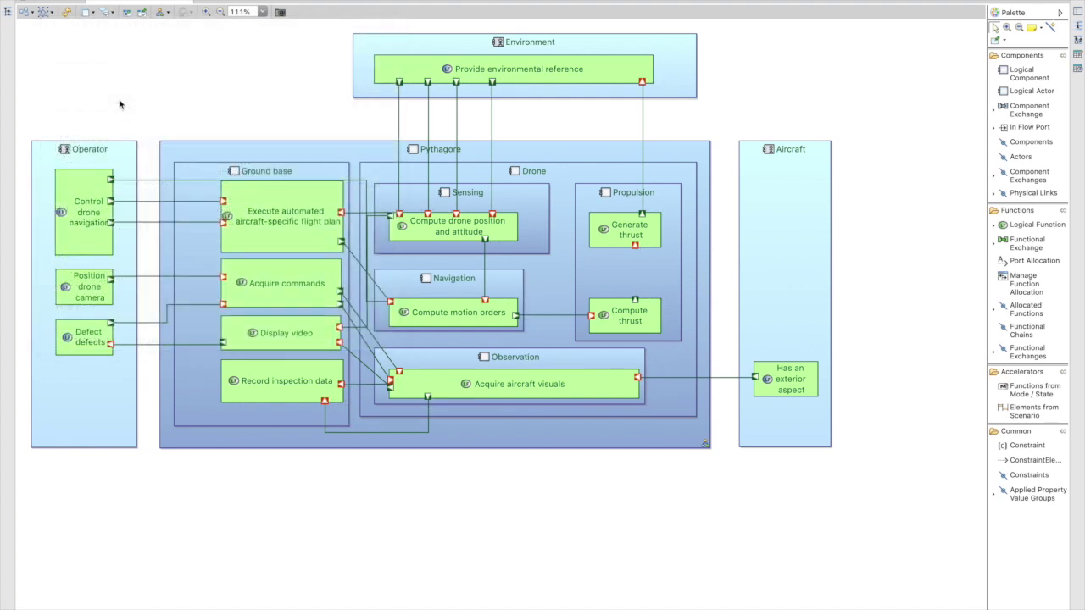
In Visibility Mode, show the exchange from Position drone camera to Acquire commands, accepting deactivation of the Hide Functional Exchanges filter.
click(169, 14)
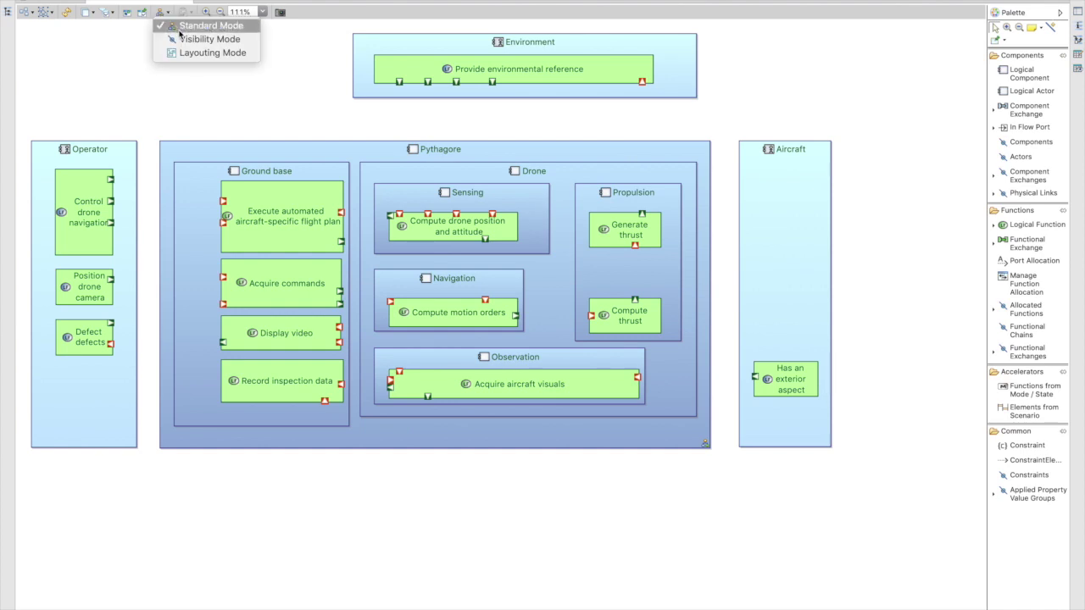
click(185, 50)
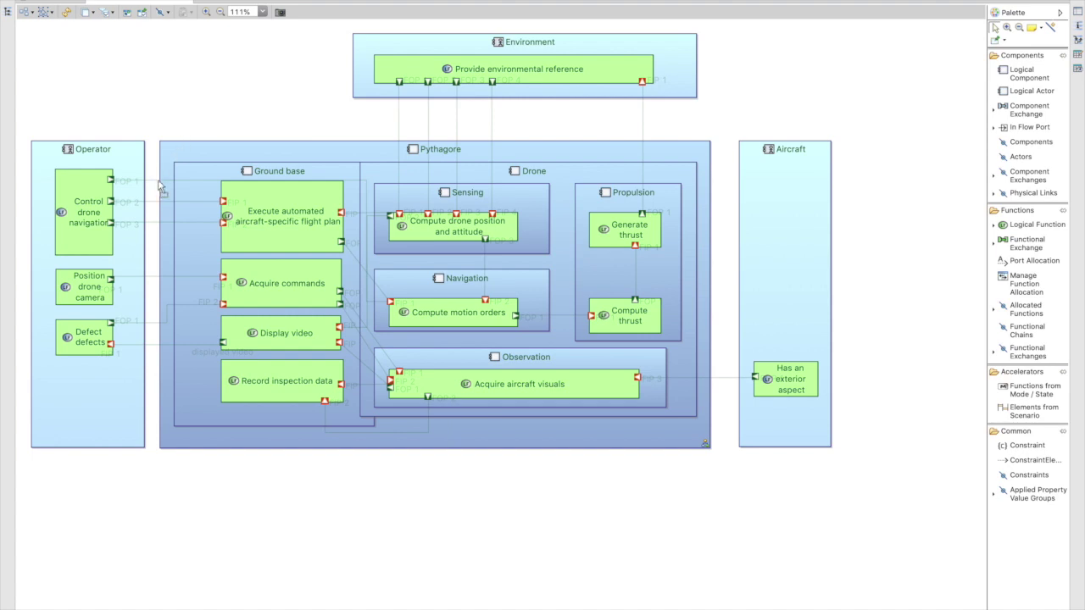
click(157, 282)
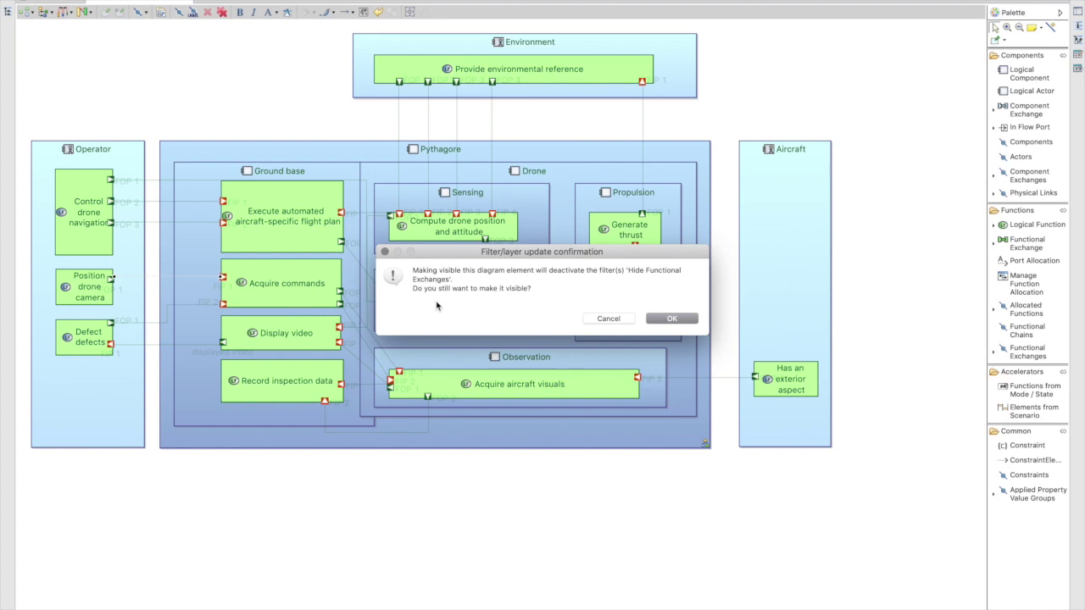
click(671, 319)
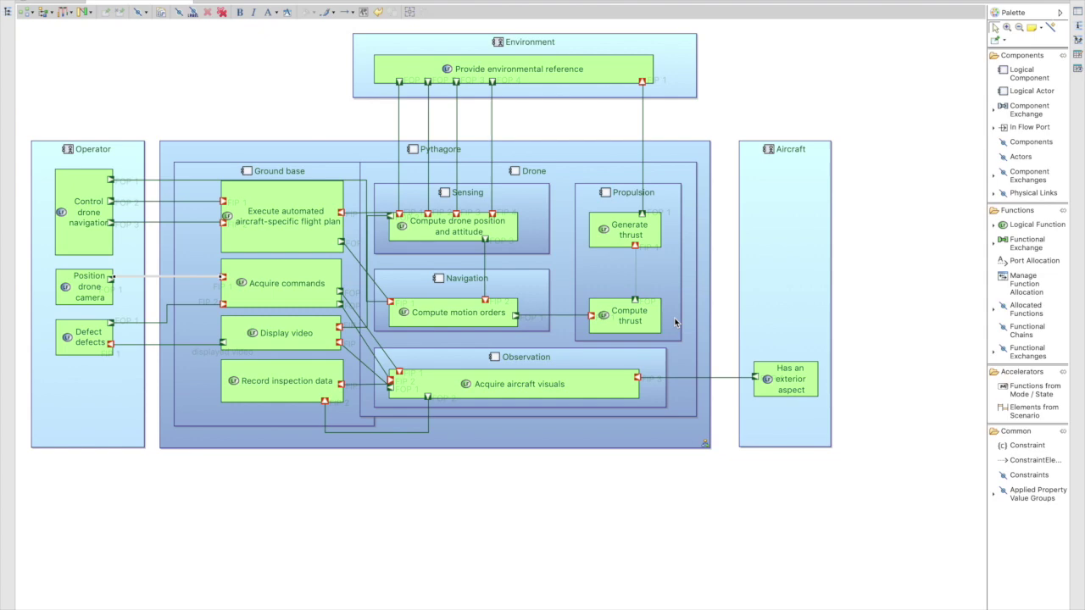
key(ctrl+Up)
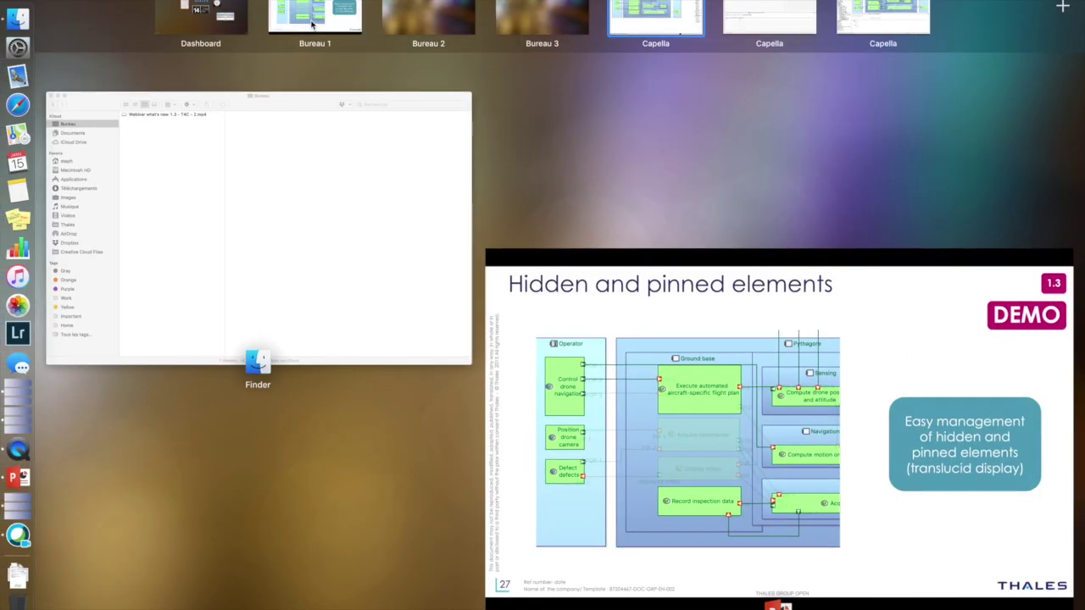
click(705, 339)
key(Right)
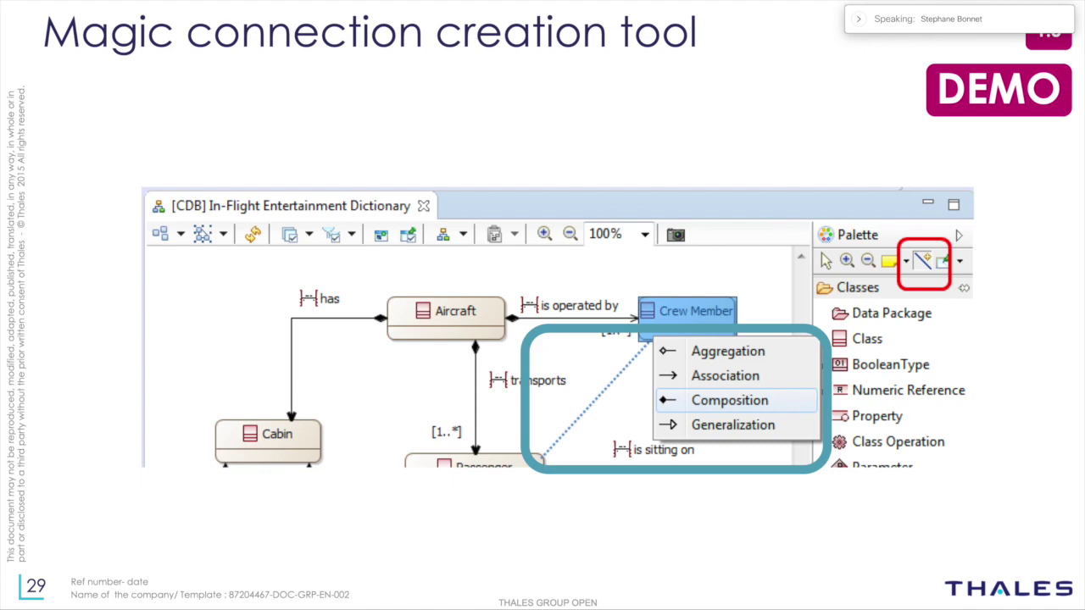
Switch to the Capella window with the Magic connector project and open its System Architecture Blank diagram.
key(ctrl+Up)
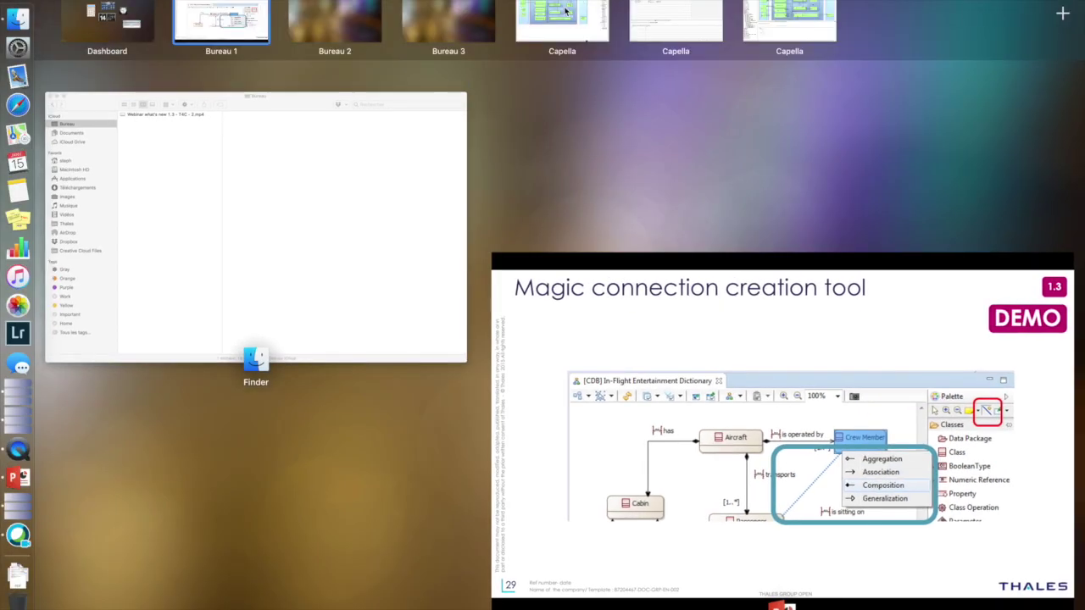
click(565, 10)
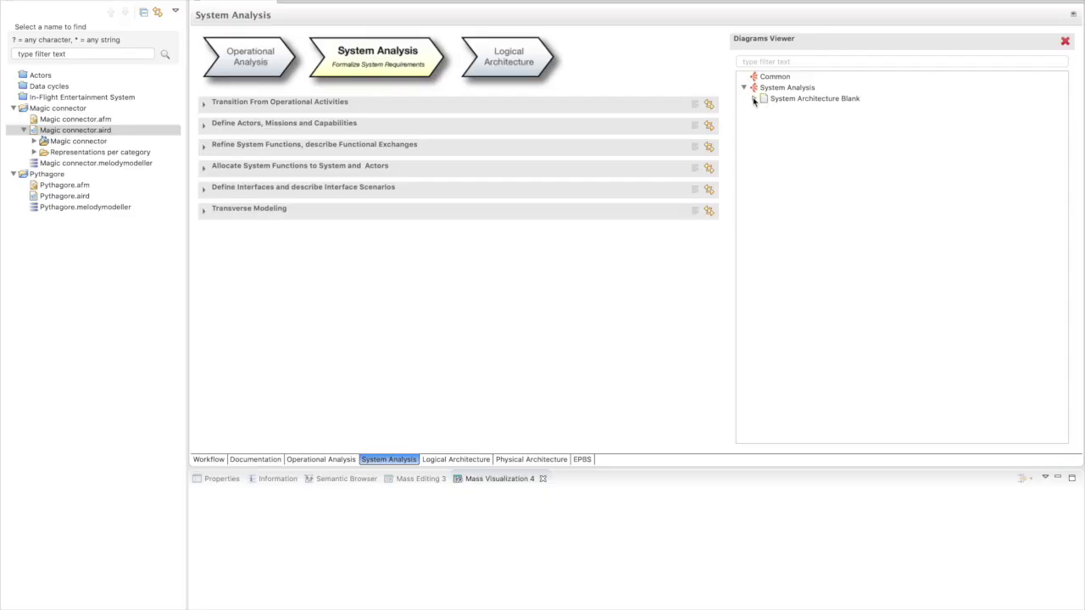
click(754, 99)
click(781, 111)
double_click(781, 111)
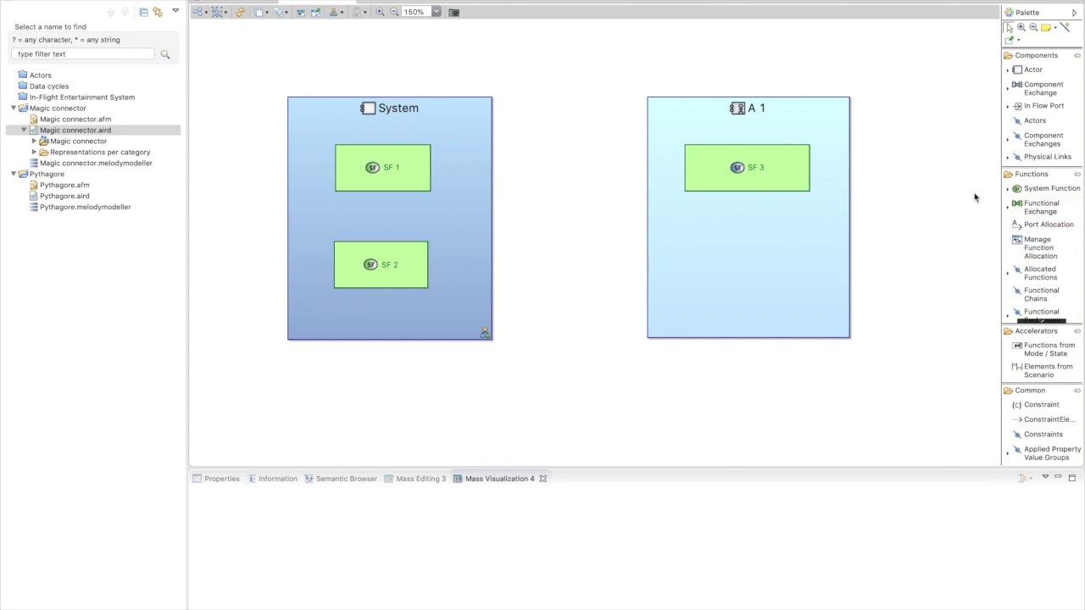
With the magic connection creation tool, create functional exchanges from SF 1 to SF 3 and from SF 2 to SF 3.
click(1007, 89)
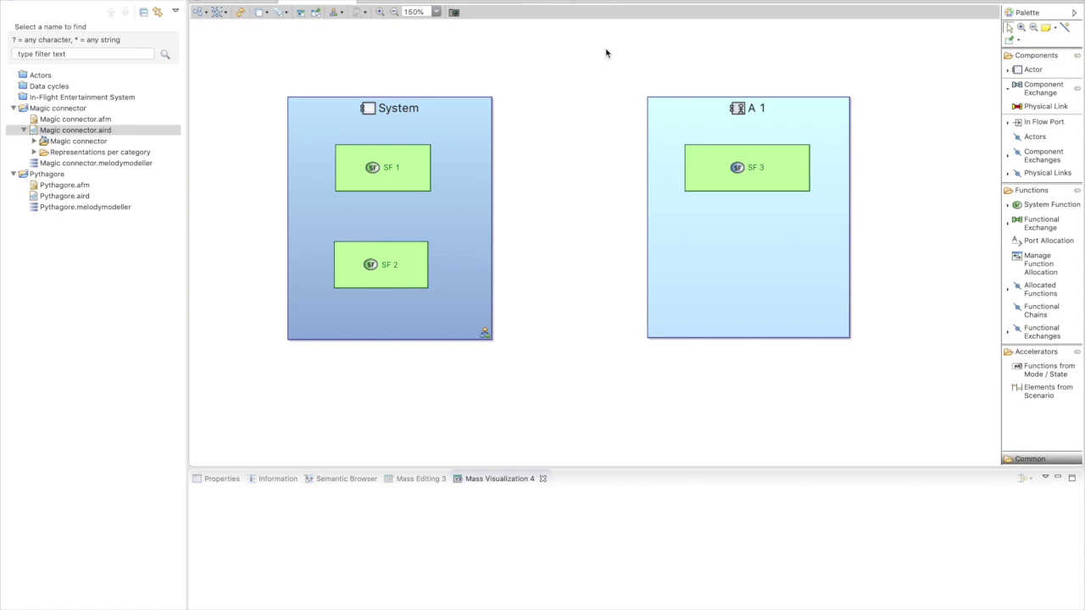
drag(998, 102, 957, 103)
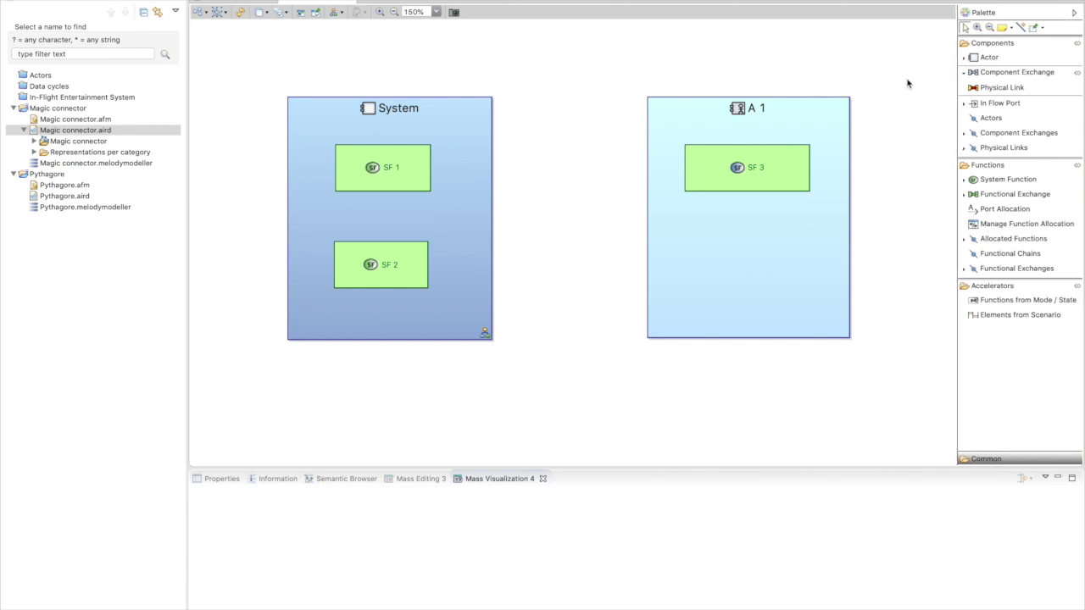
click(1021, 28)
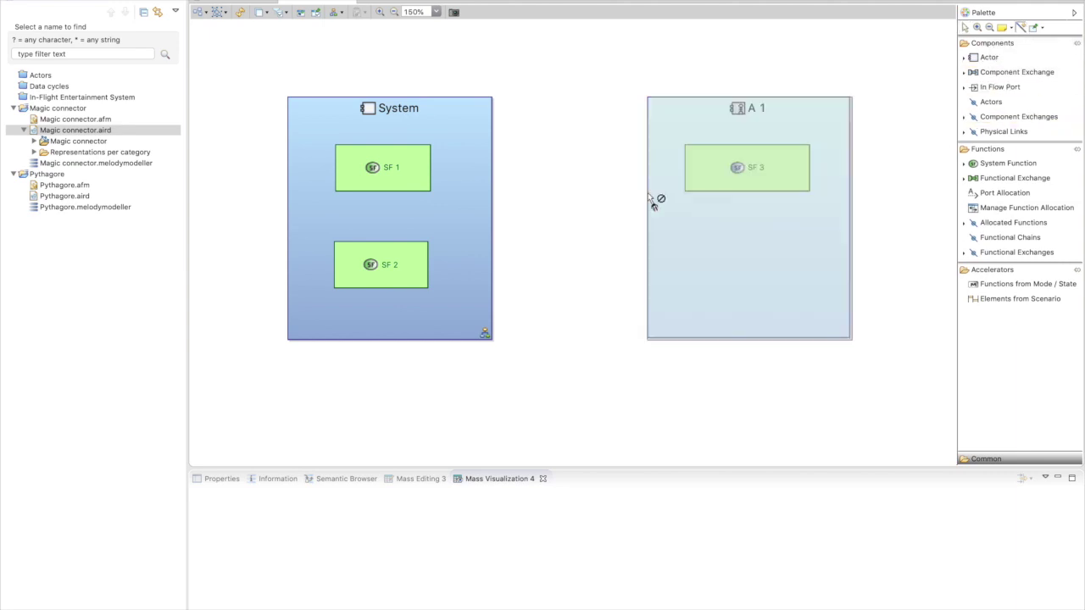
click(428, 174)
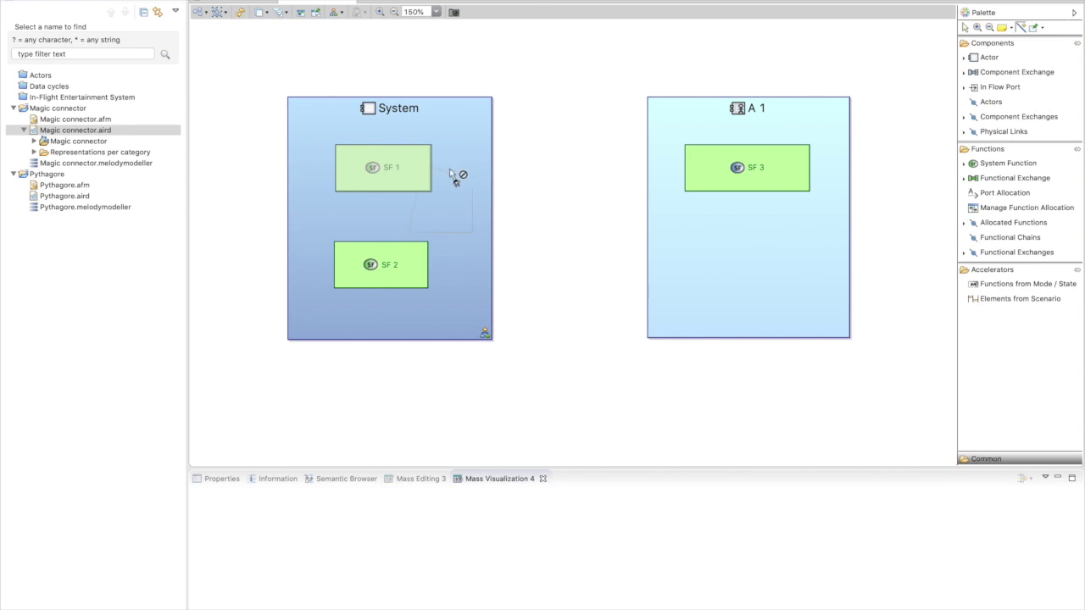
click(691, 169)
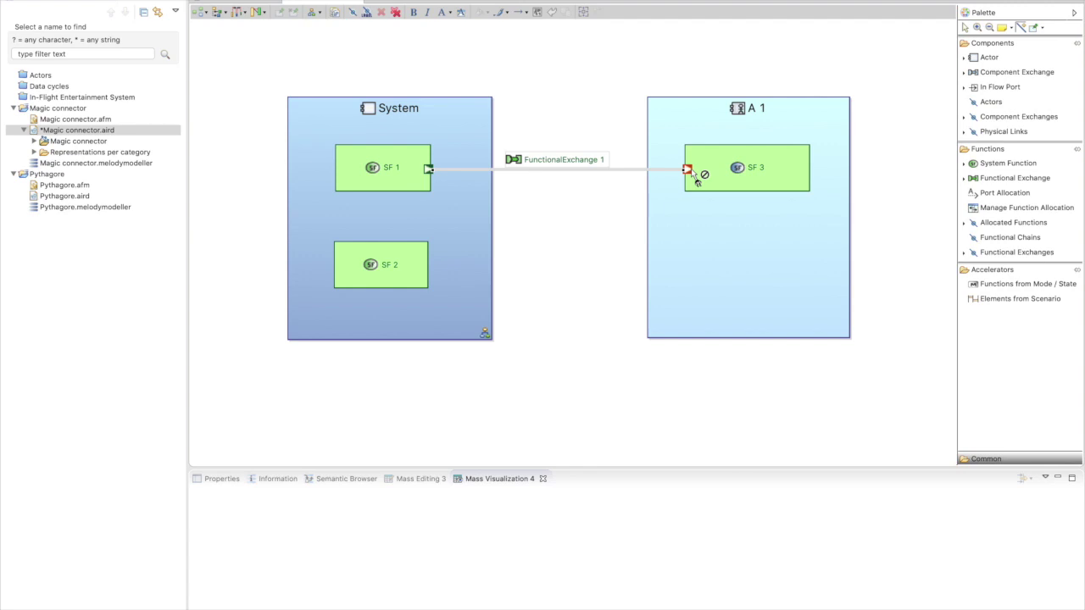
click(430, 274)
click(688, 171)
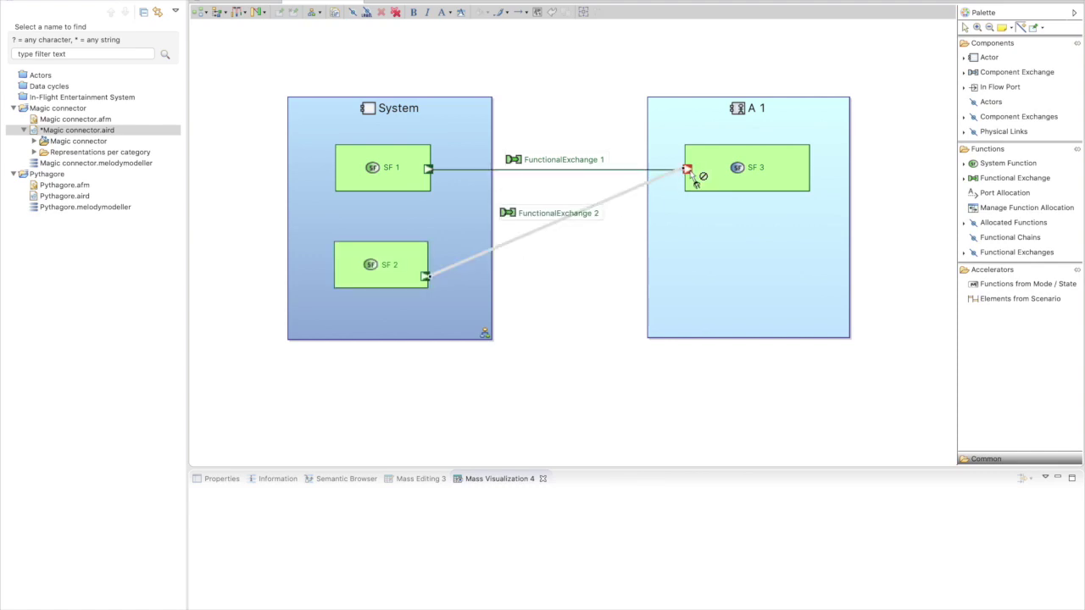
Create a Component Exchange from System to actor A 1 with the magic connection creation tool.
click(480, 118)
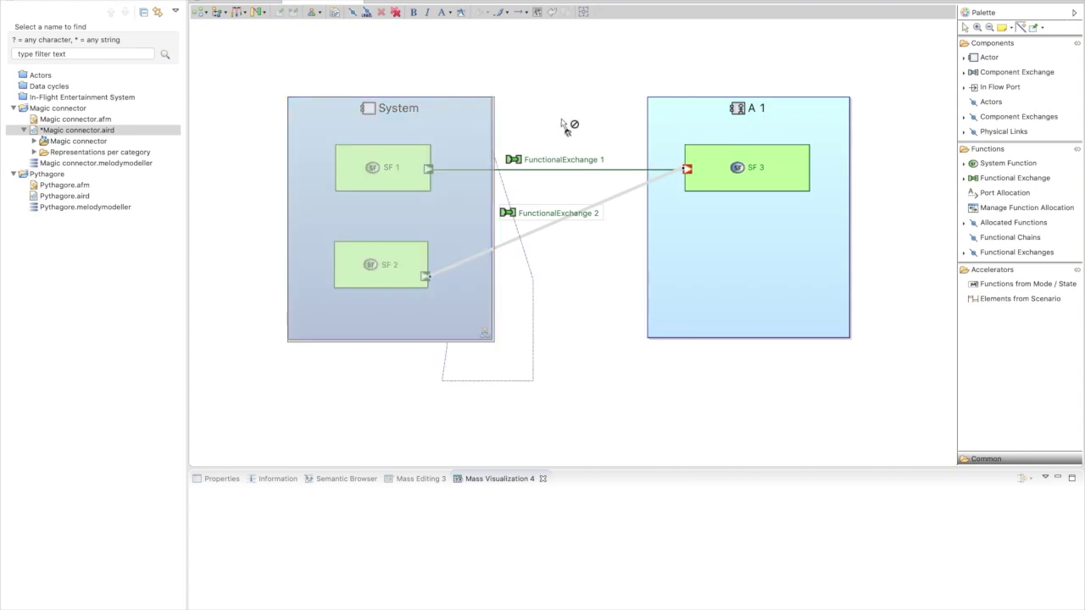
click(654, 119)
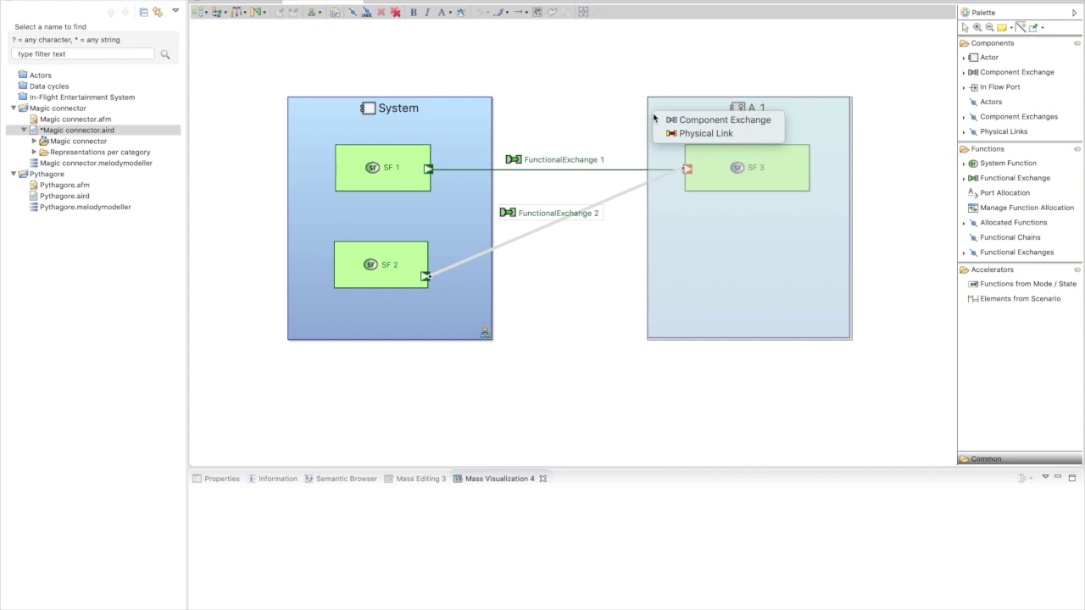
click(707, 122)
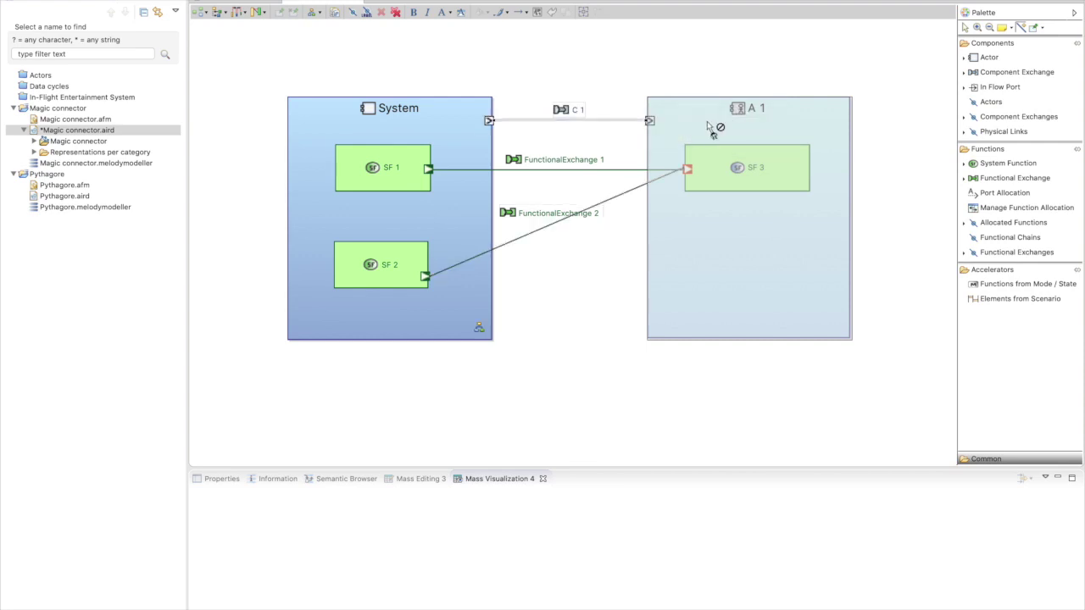
click(567, 295)
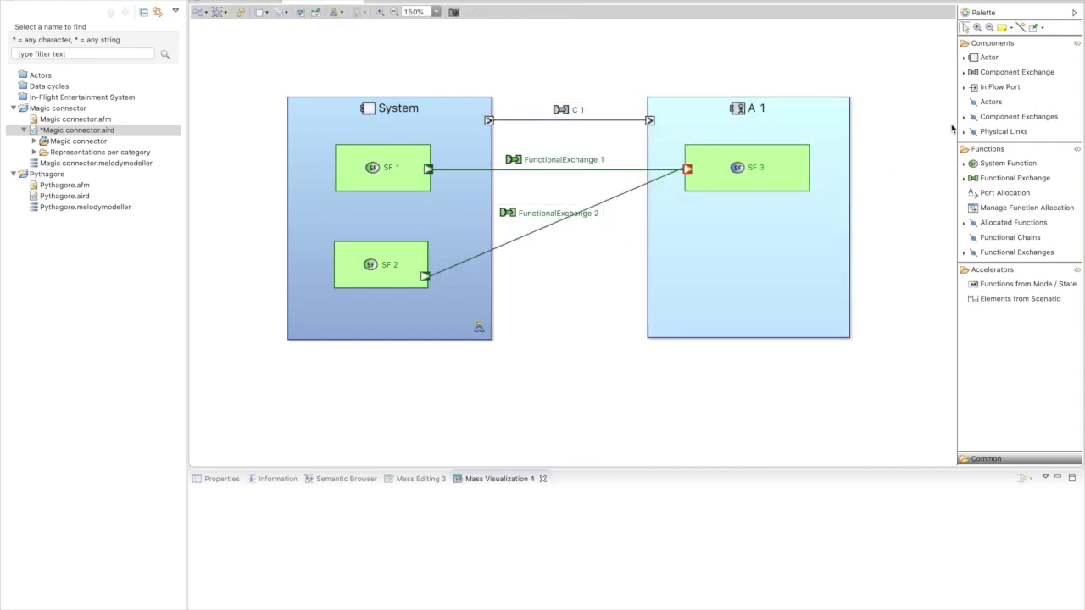
Create a Physical Link between System and A 1 below the functional exchanges using the magic connection creation tool.
click(1021, 27)
click(487, 302)
click(654, 307)
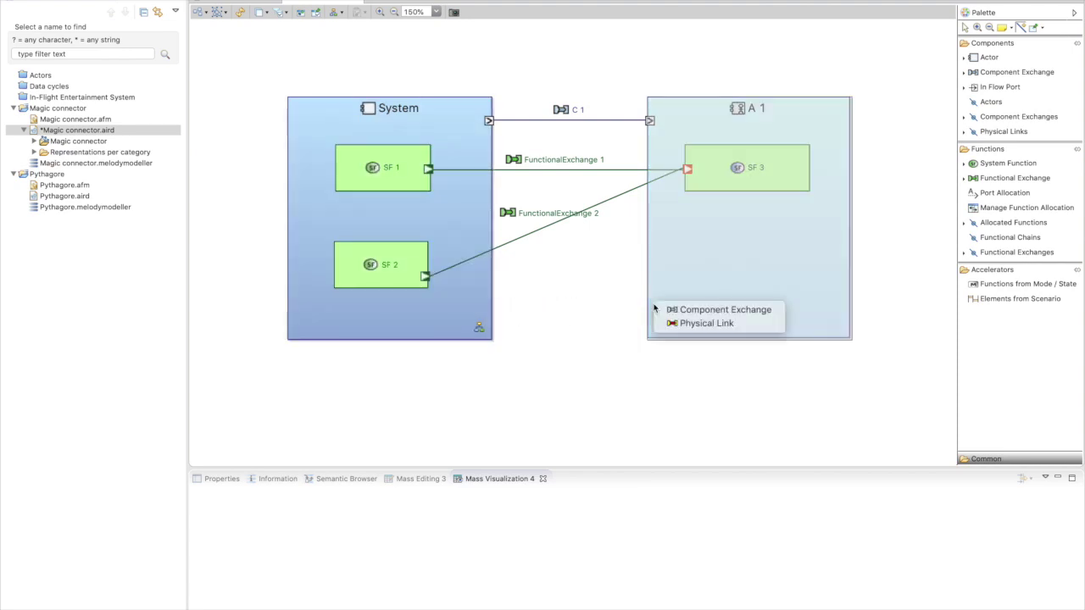
click(702, 323)
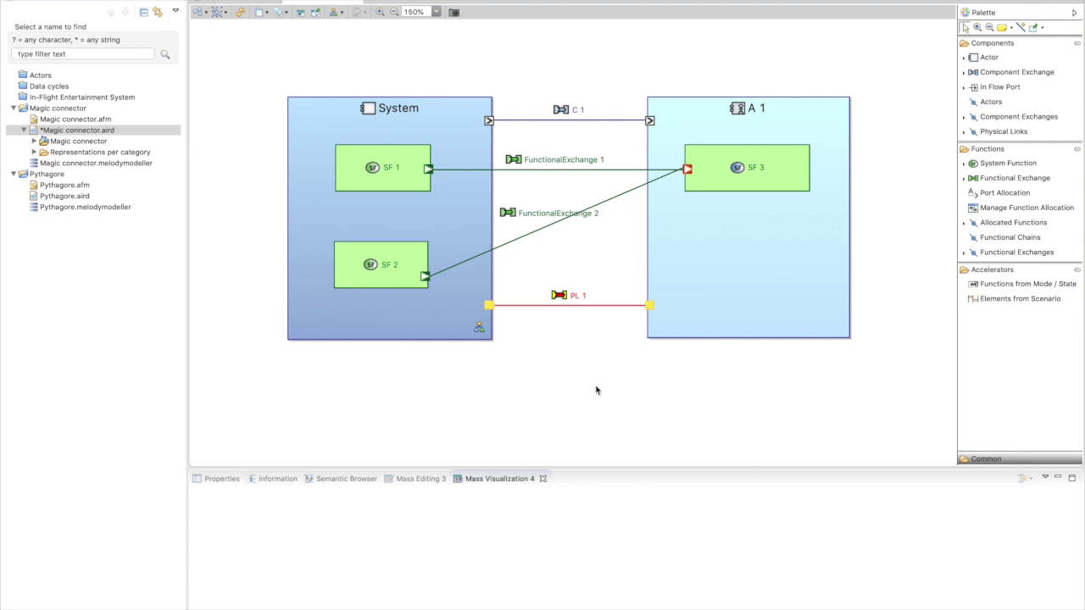
Create port allocations linking the component exchange's ports on System and A 1 to the function ports of SF 1 and SF 3.
click(1021, 28)
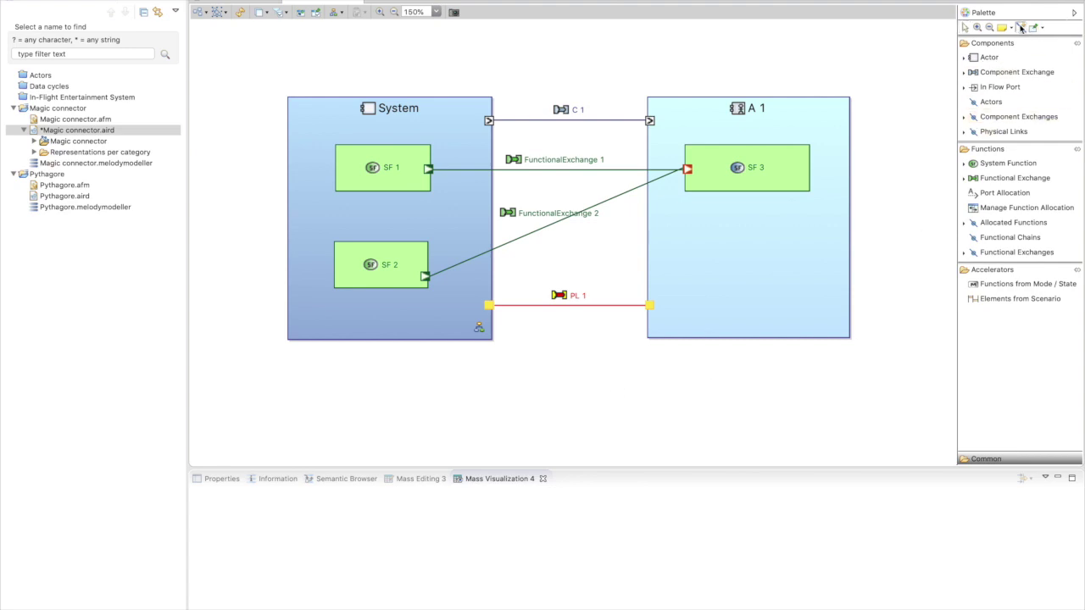
click(489, 121)
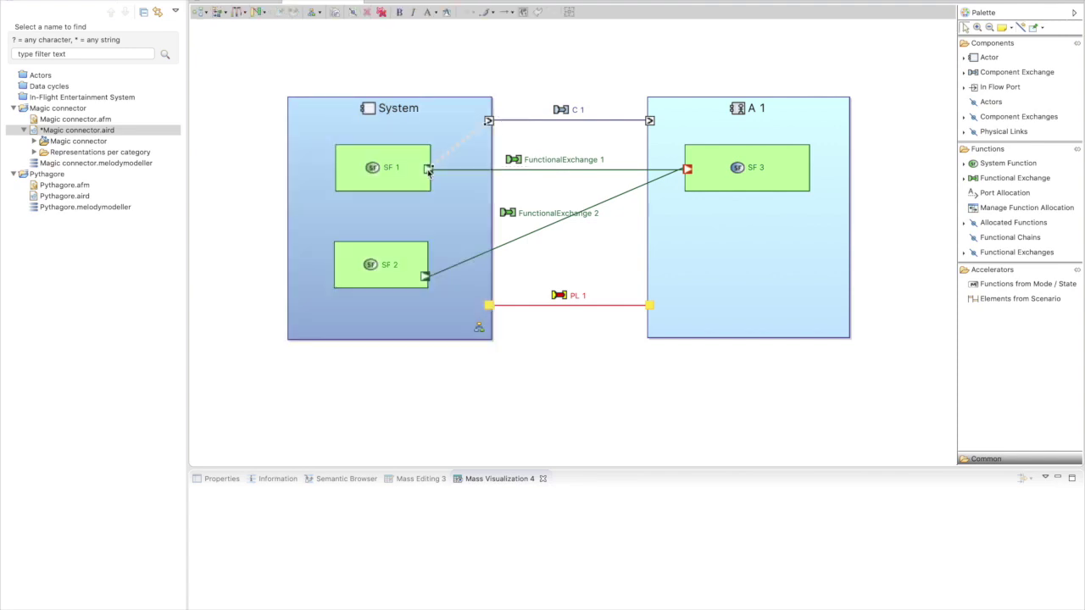
click(1019, 28)
click(686, 169)
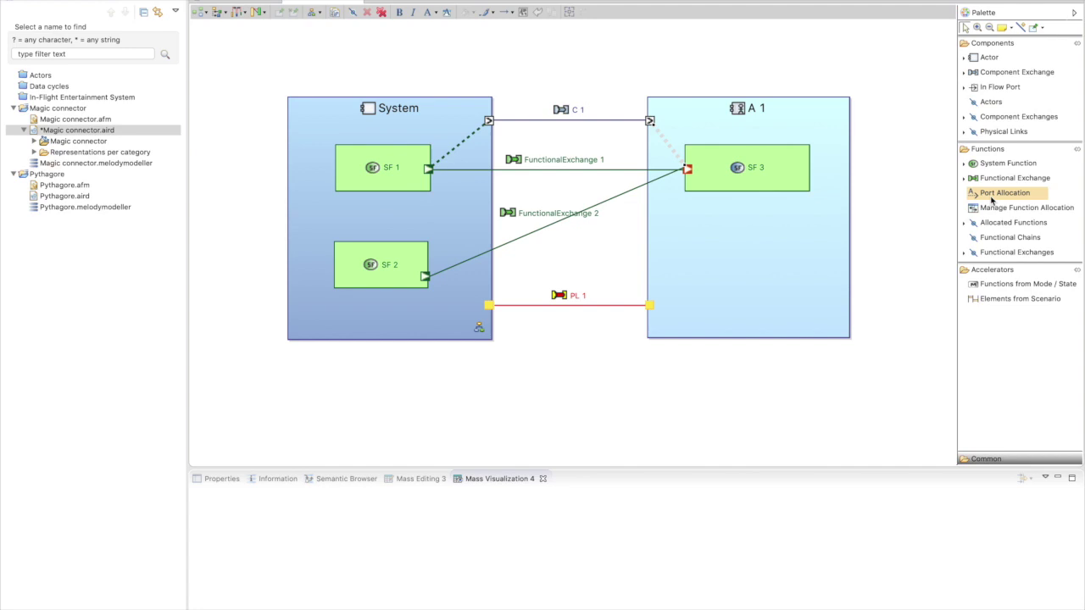
click(911, 174)
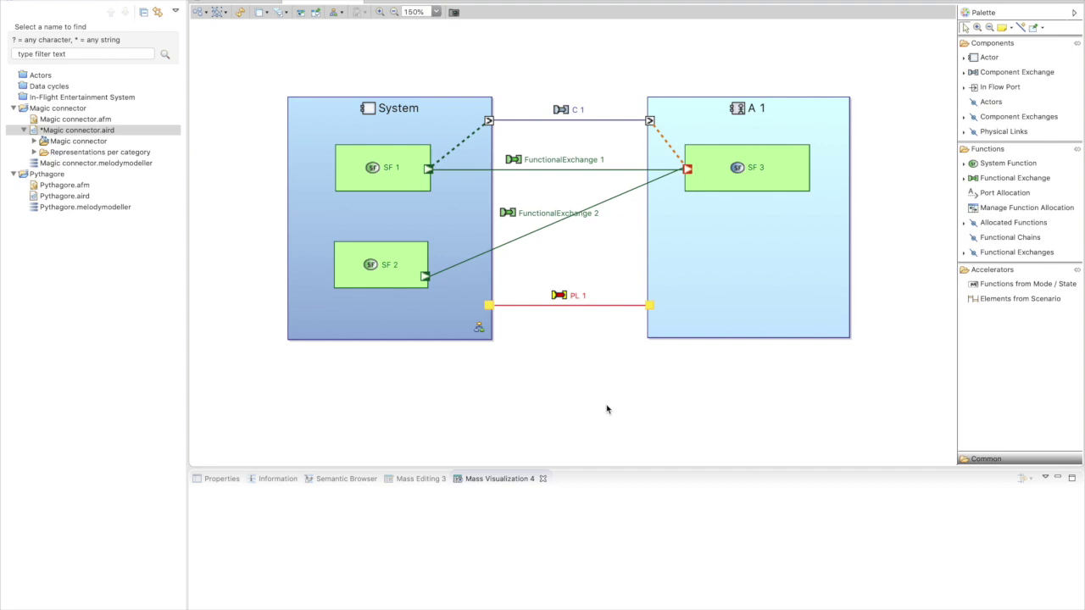
key(ctrl+Up)
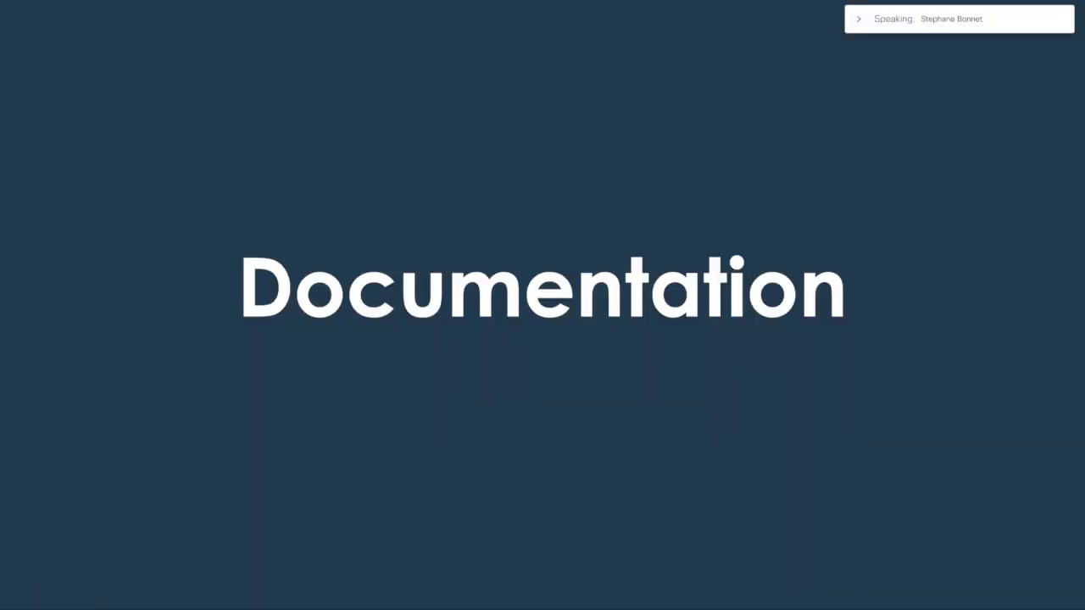
click(1057, 131)
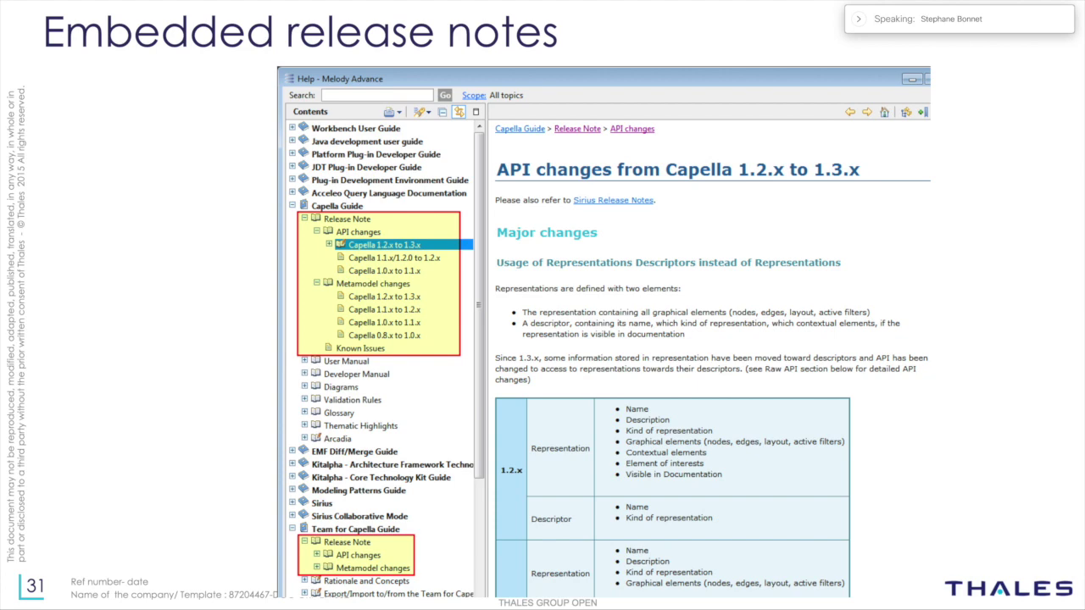
key(Right)
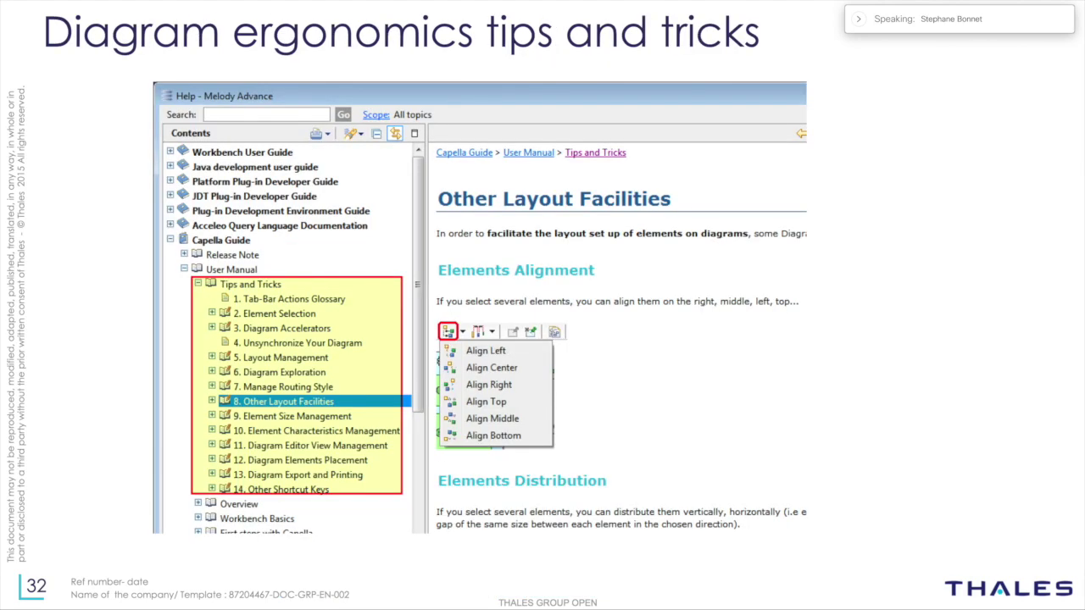
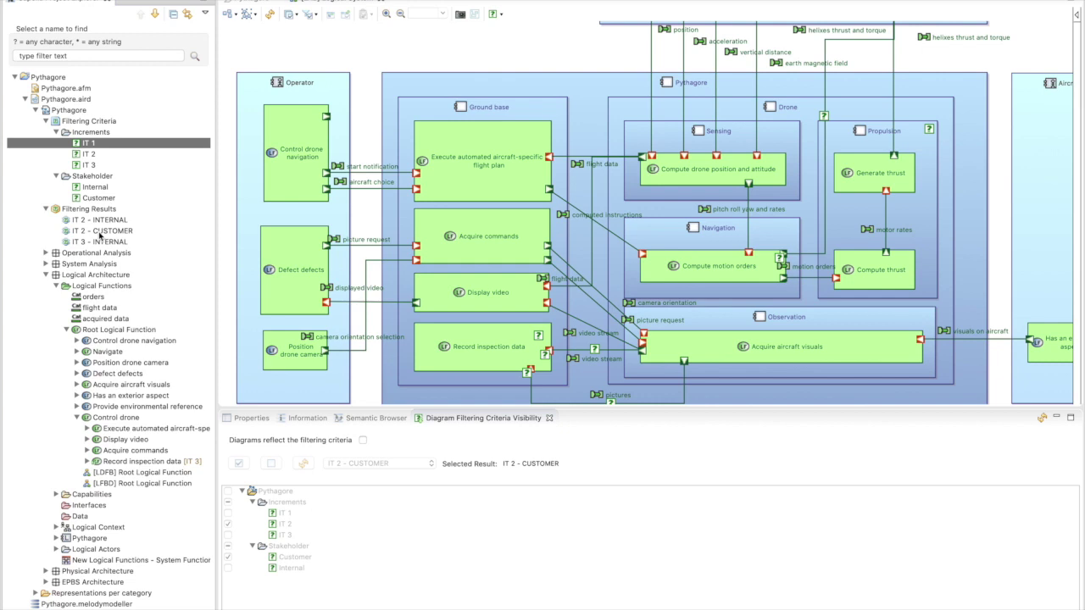
Review the filtering criteria selected for the IT 2 - CUSTOMER filtering result and close its dialogs without changes.
click(100, 231)
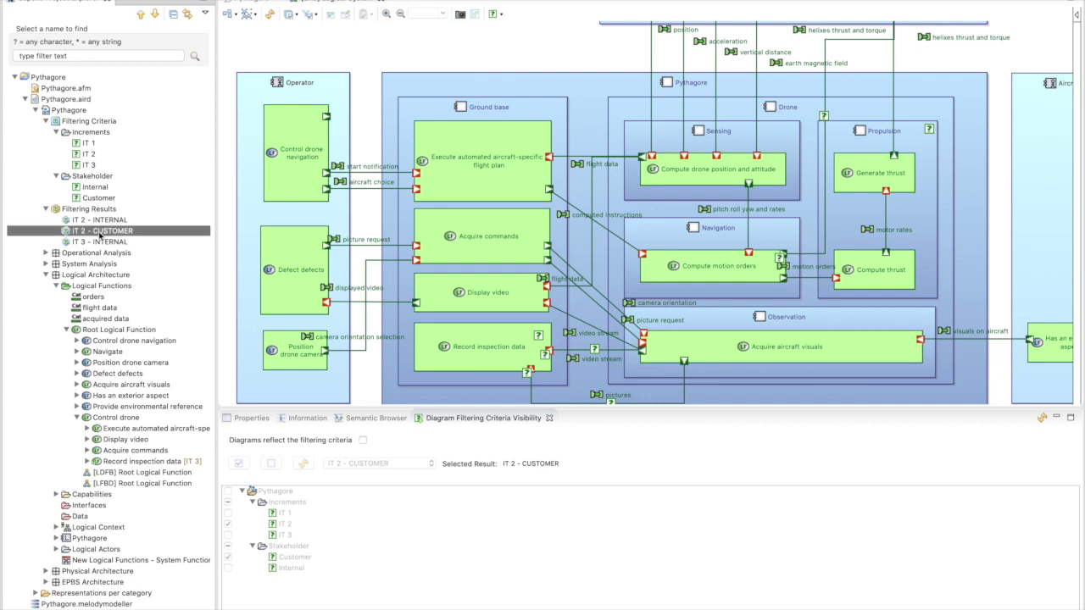
double_click(101, 232)
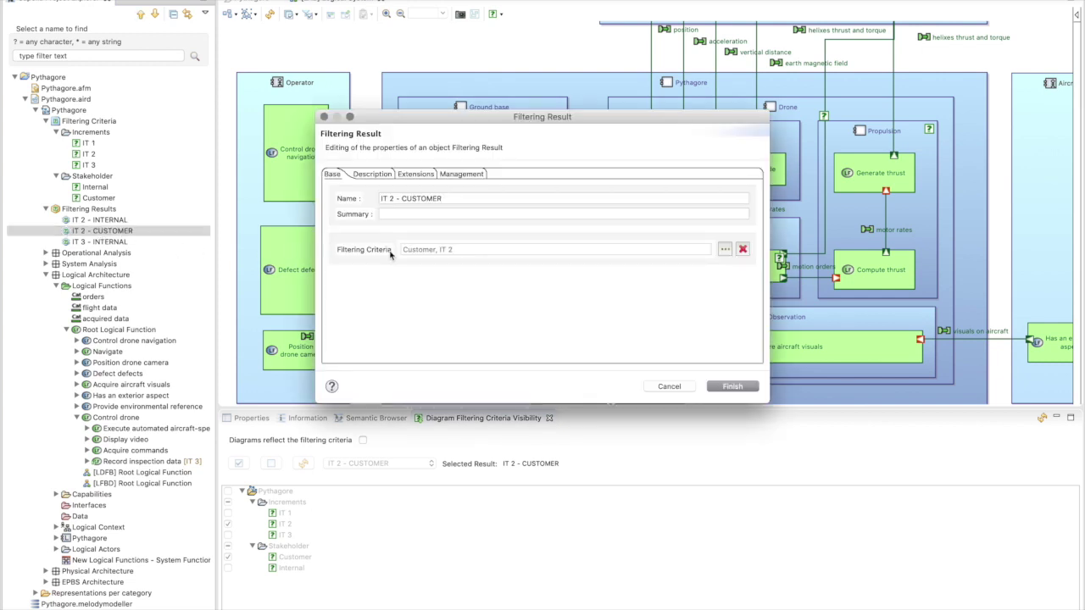
click(724, 250)
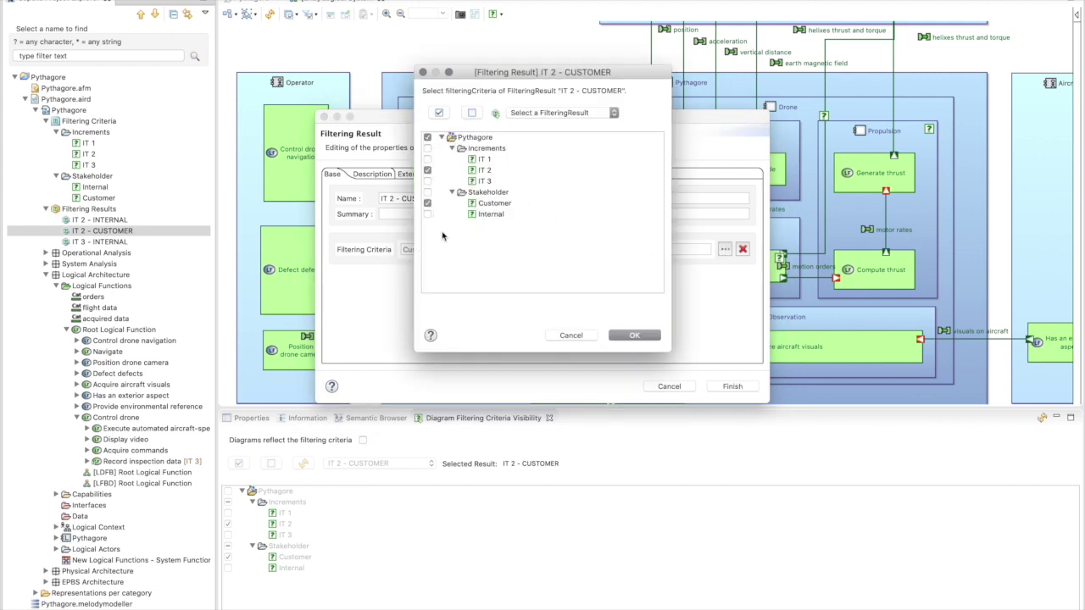
click(584, 336)
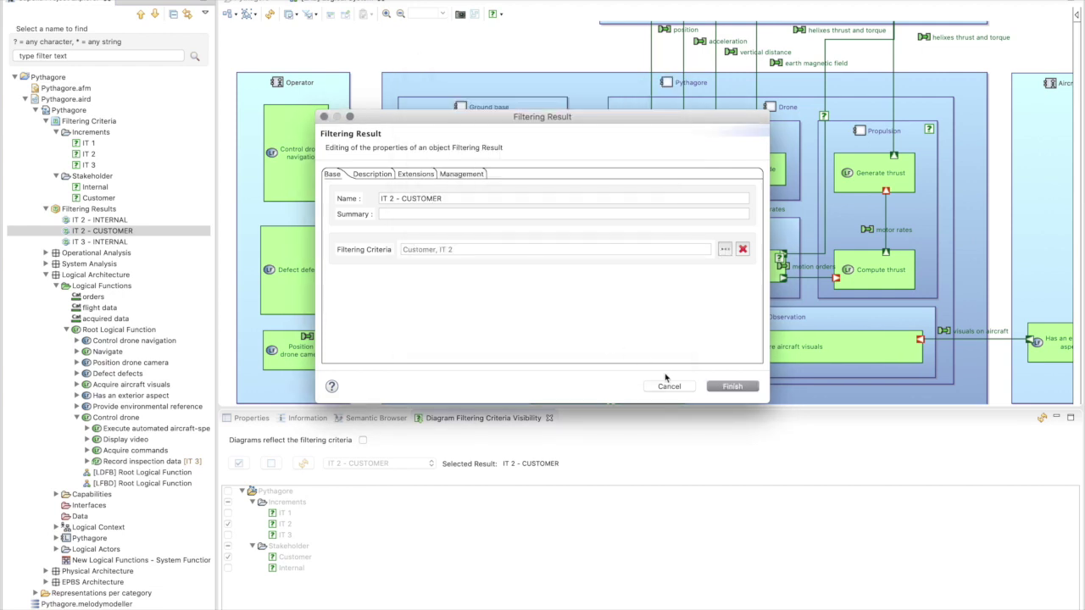
click(669, 386)
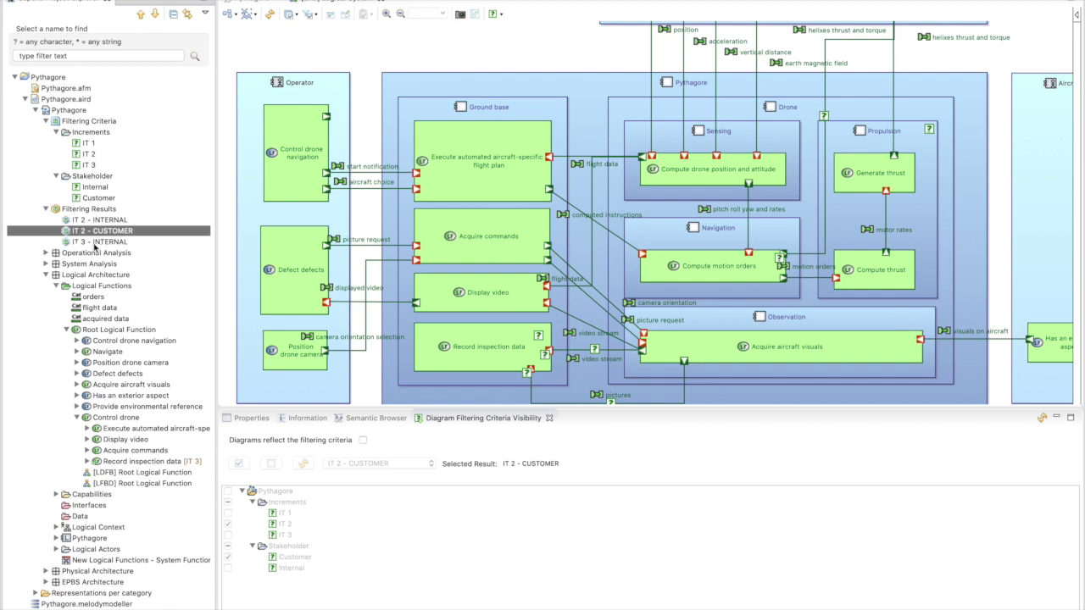
View the filtering criteria assignable to the Execute automated aircraft-specific flight plan function, and cancel without assigning any.
click(358, 94)
click(460, 138)
right_click(461, 138)
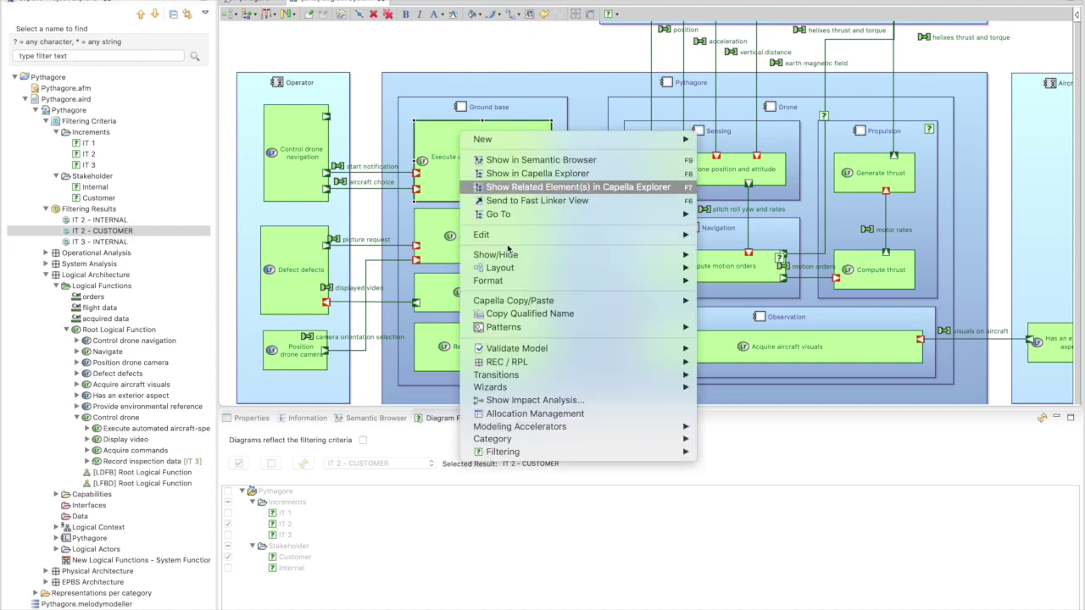
mouse_move(553, 451)
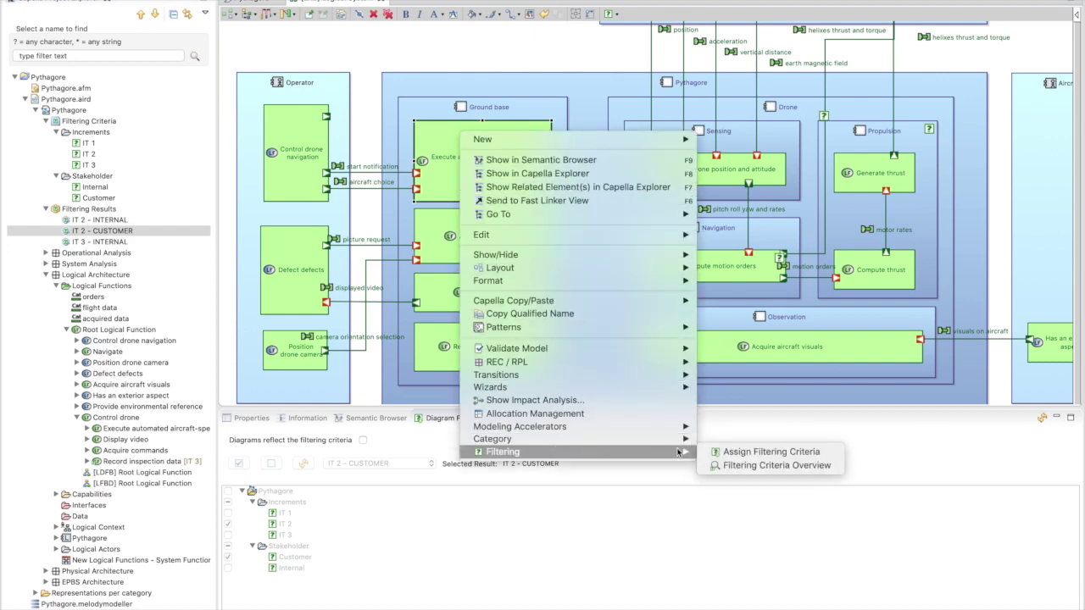
click(747, 456)
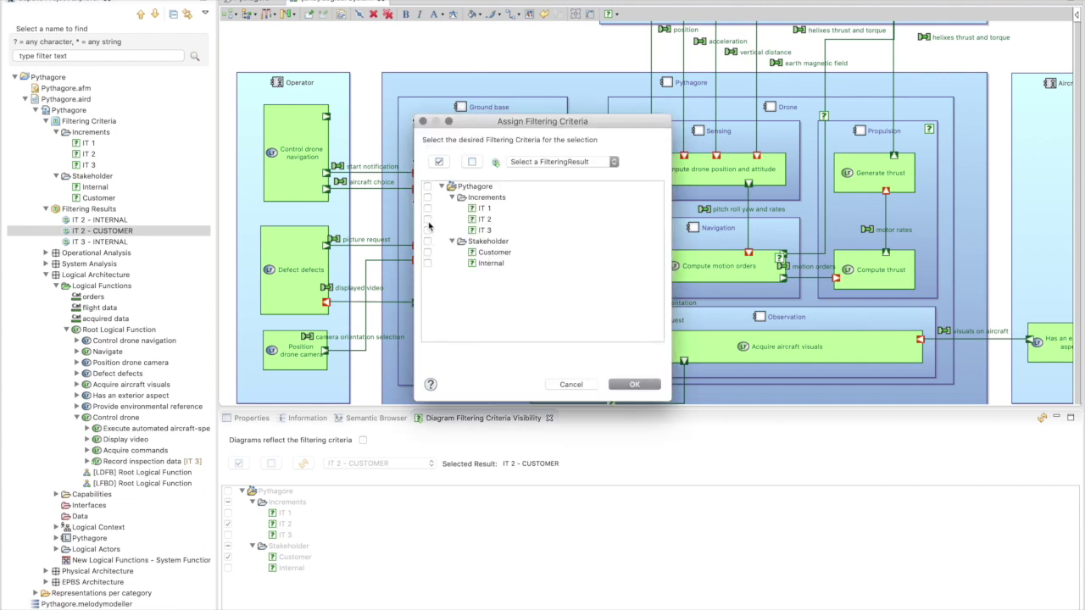
click(571, 385)
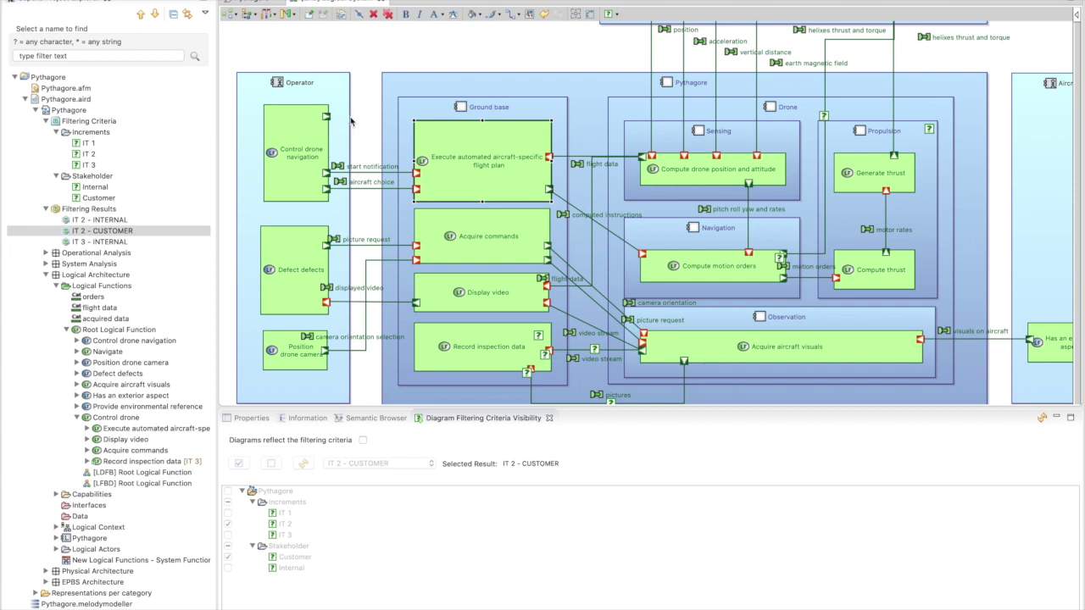
Examine the explicit and implicit filtering criteria of the Record inspection data function and the pictures exchange in the Semantic Browser.
scroll(549, 349, down, 1)
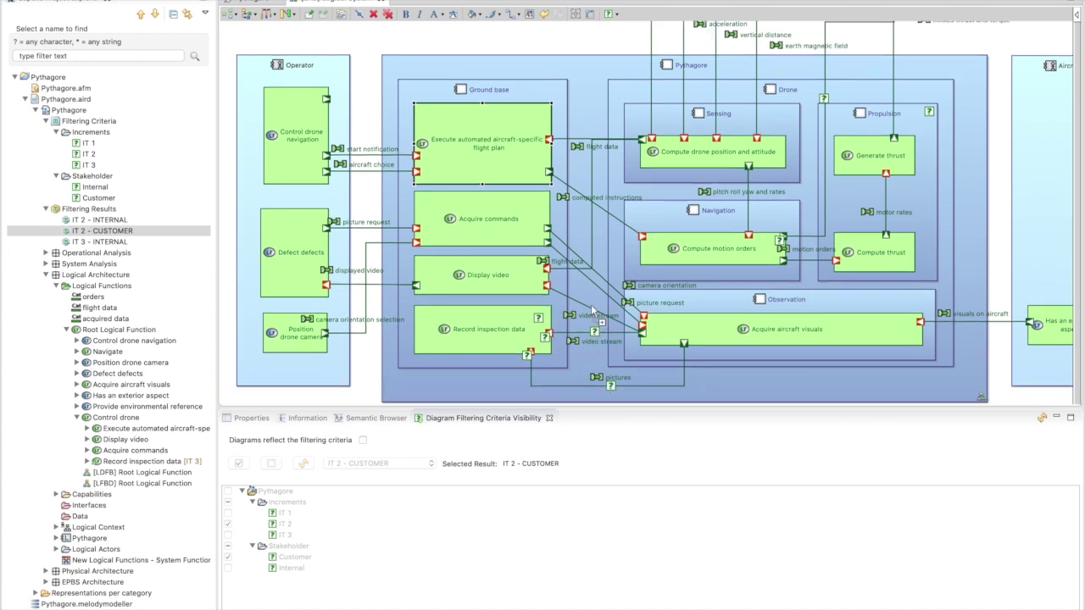
click(531, 333)
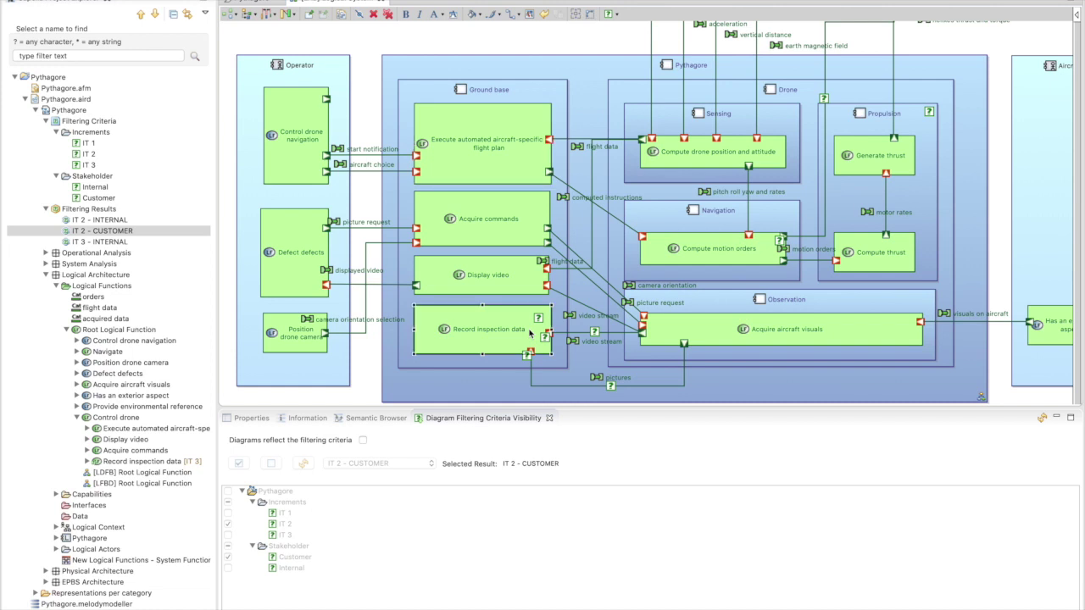
key(alt+F3)
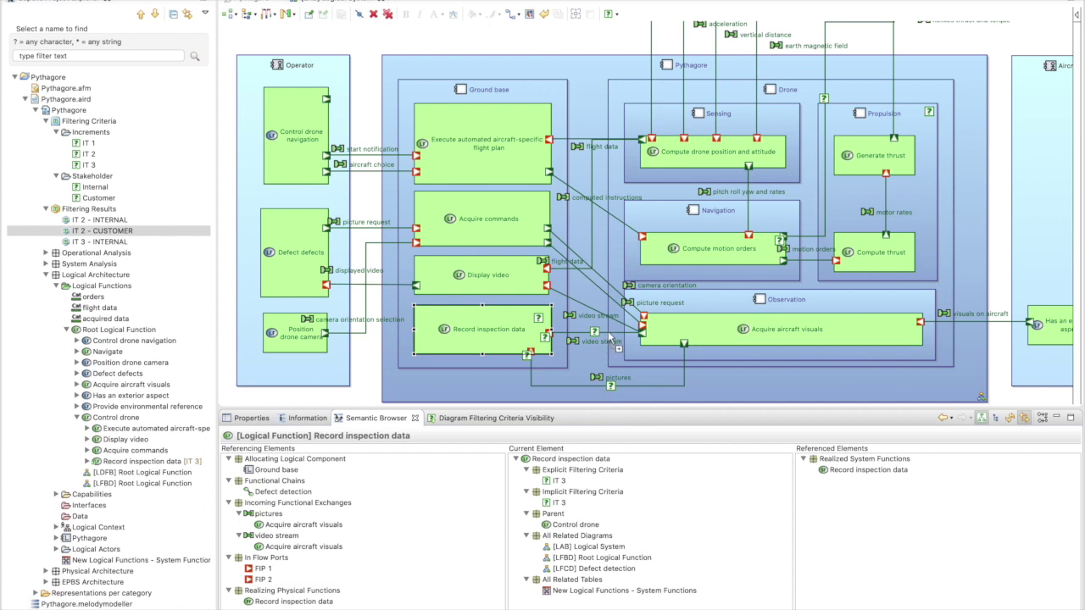
click(624, 385)
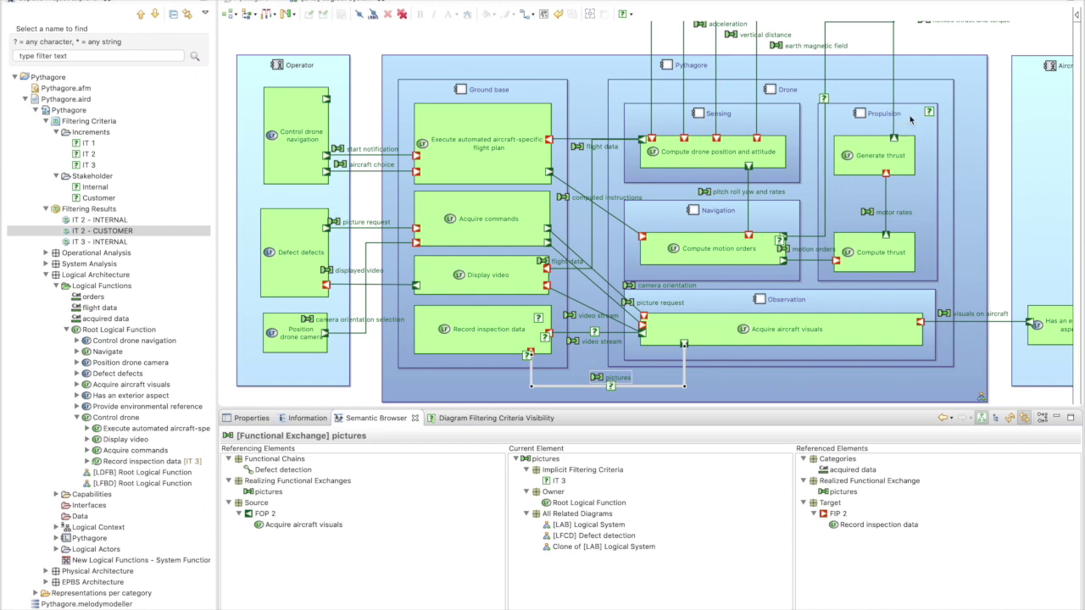
scroll(965, 114, up, 5)
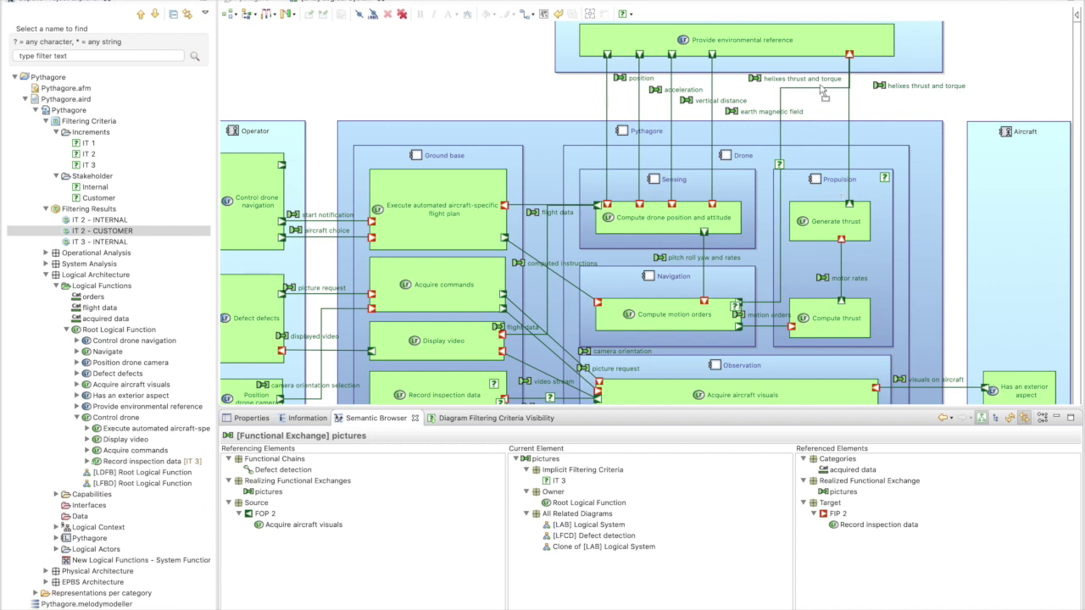
click(456, 101)
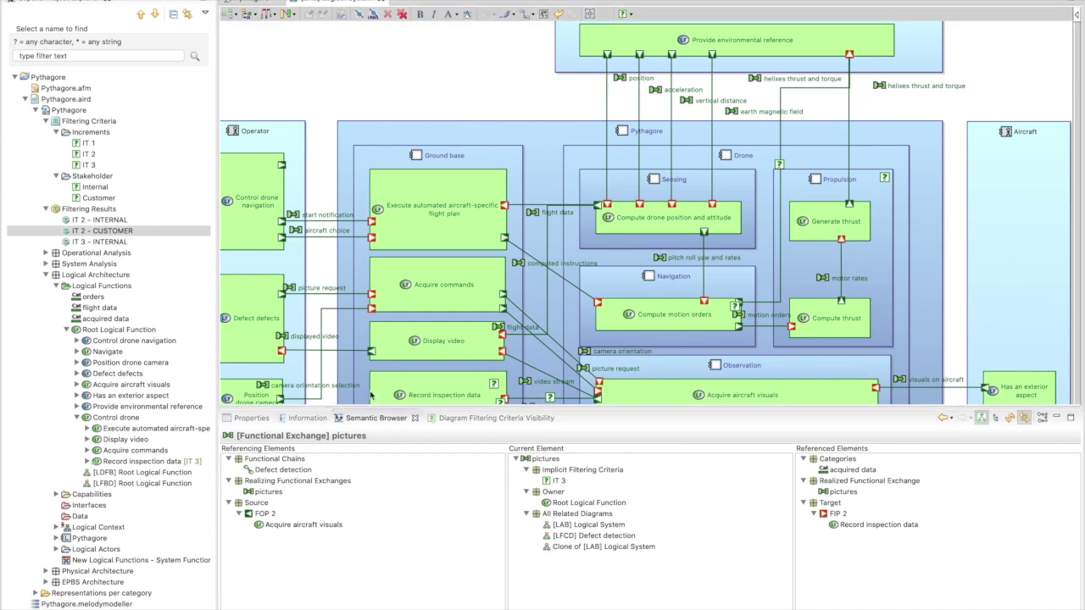
Make diagrams reflect the filtering criteria and refresh the logical architecture diagram with the IT 2 - CUSTOMER filtering result.
click(475, 419)
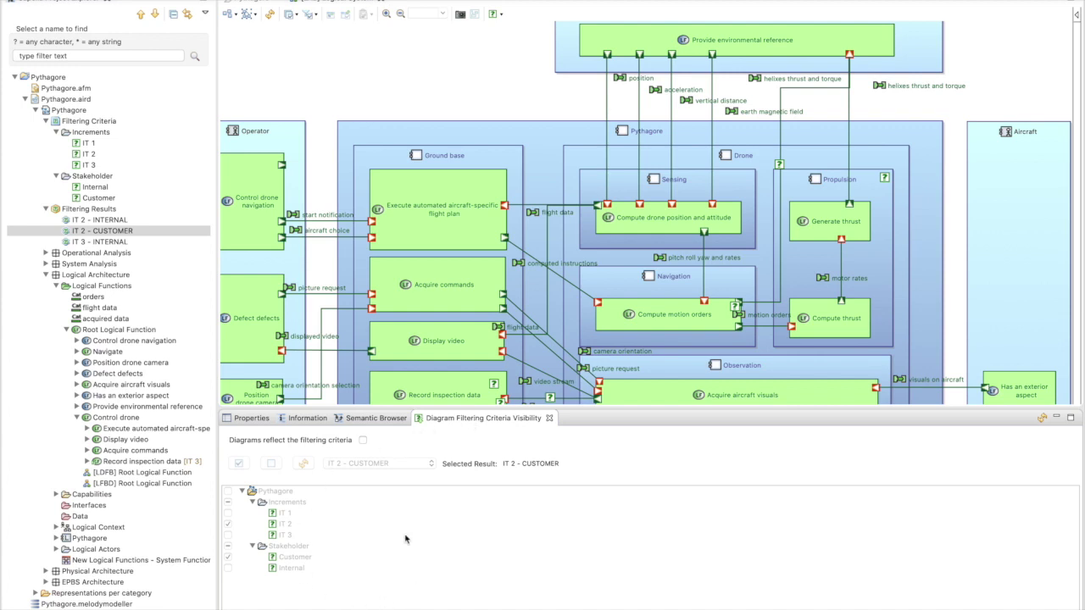
click(363, 440)
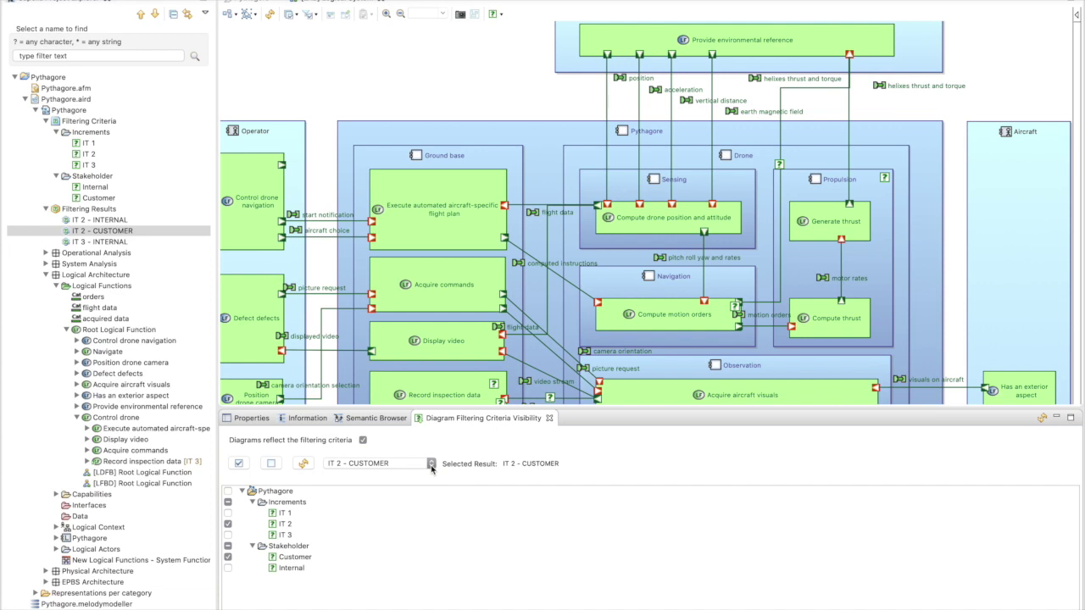
click(304, 464)
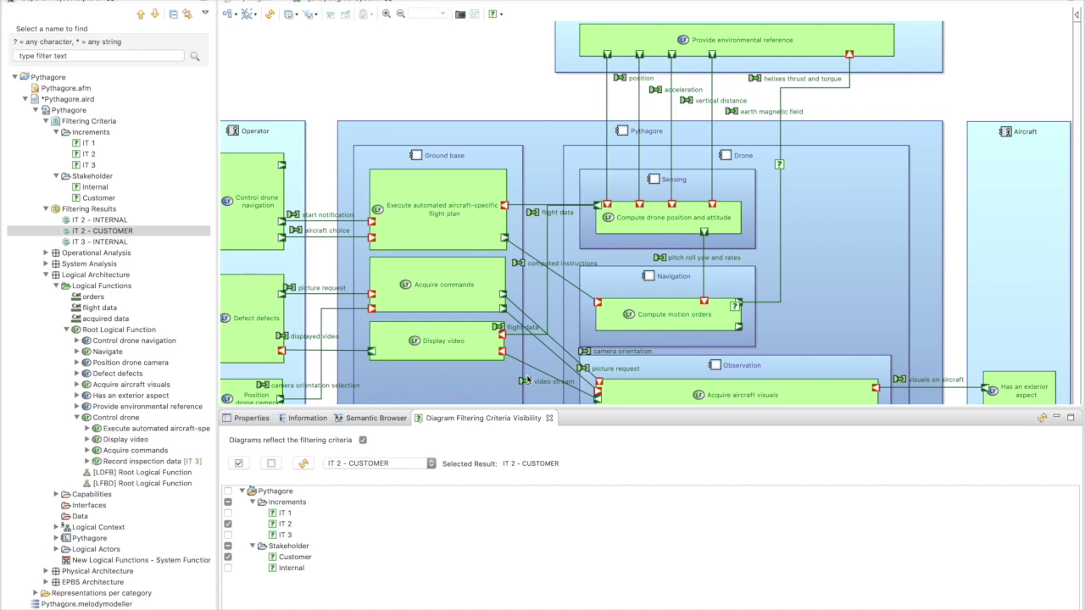
Switch the diagram's filtering result to IT 2 - INTERNAL and refresh the diagram to preview it.
click(433, 465)
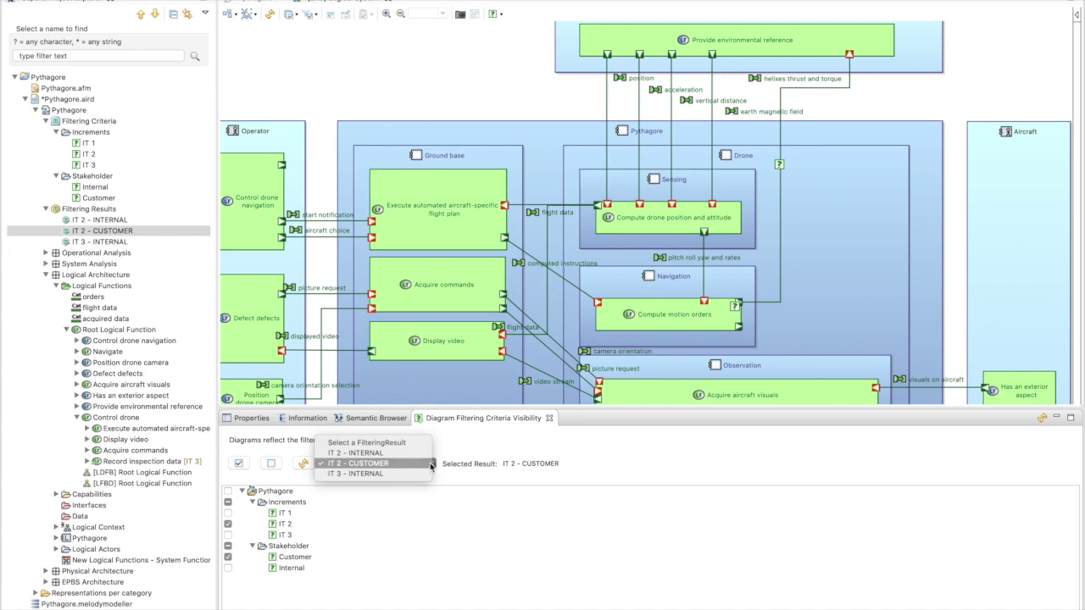
click(428, 454)
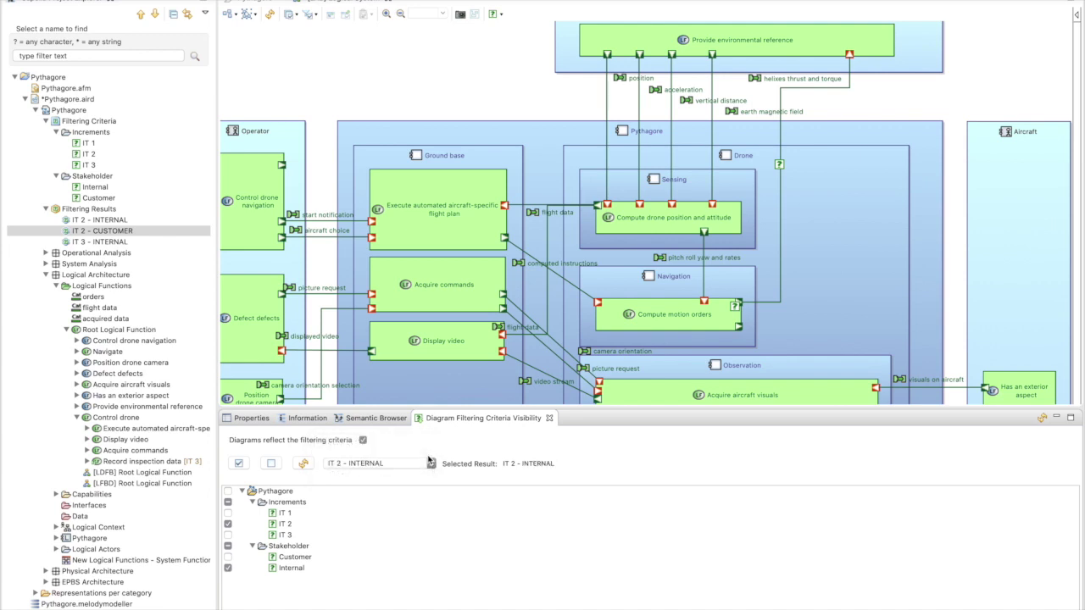
click(304, 465)
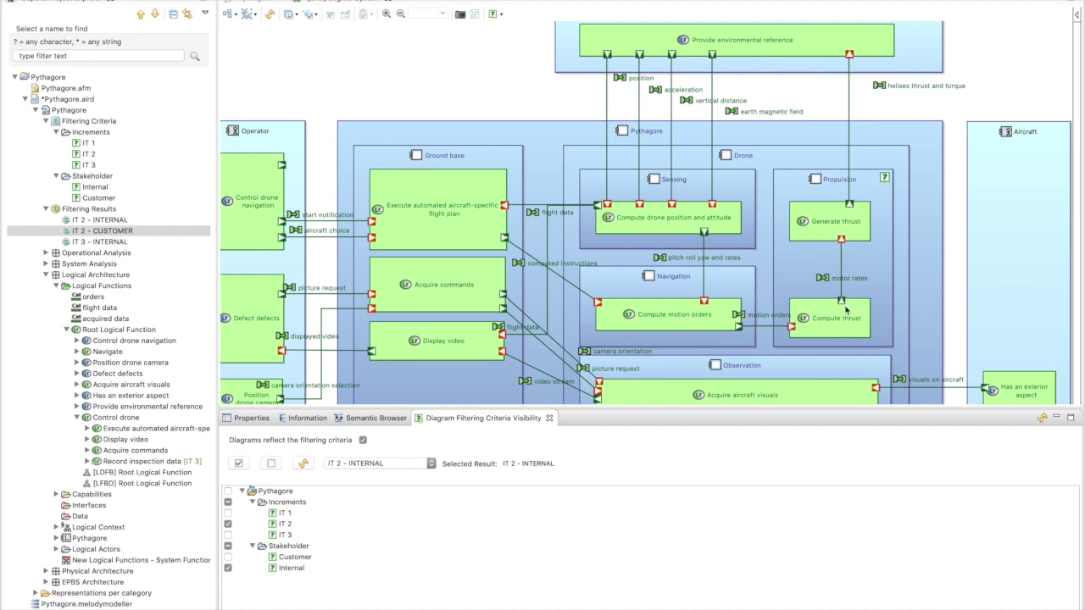
scroll(727, 285, down, 3)
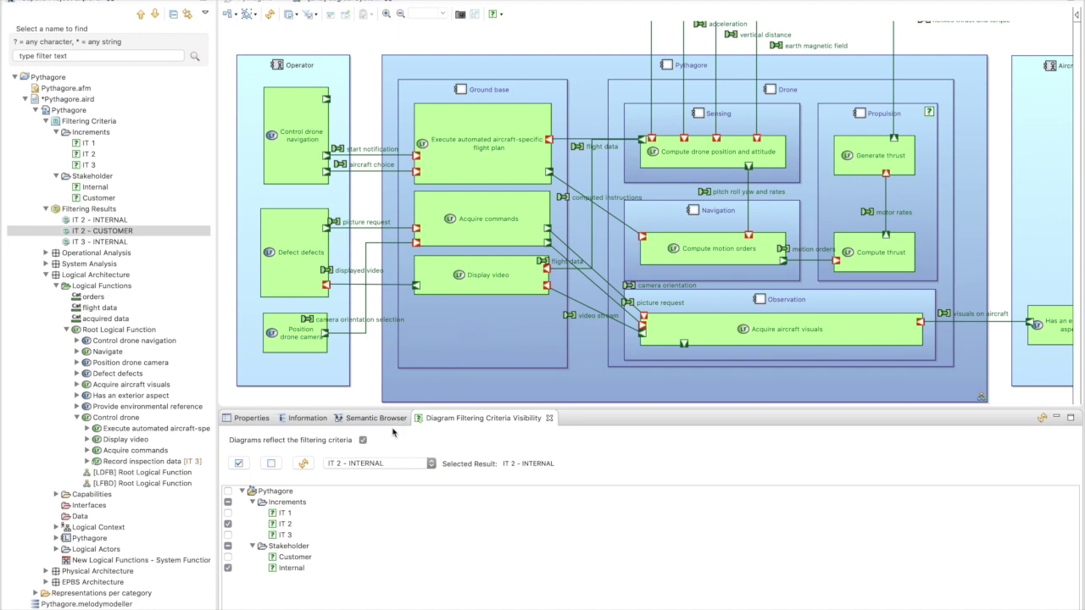
Apply the IT 3 - INTERNAL filtering result to the logical architecture diagram and refresh it.
click(350, 468)
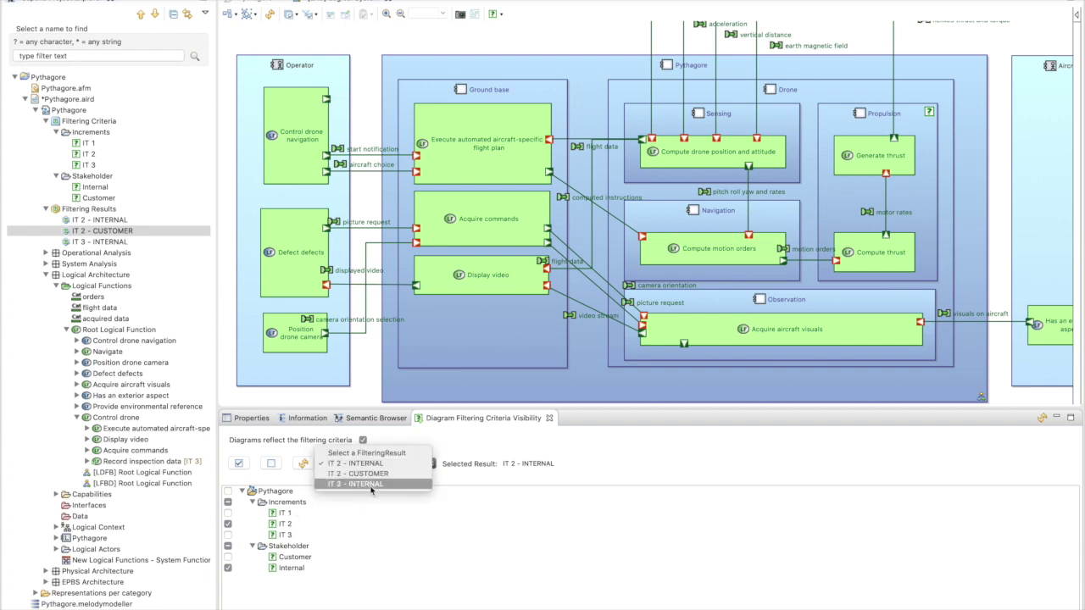
click(371, 487)
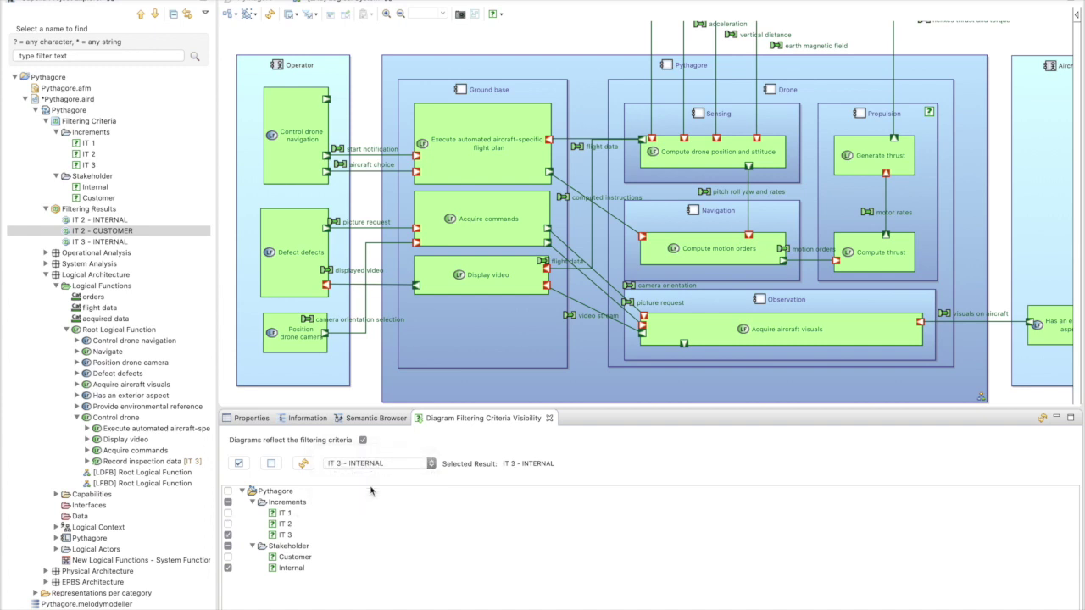
click(303, 463)
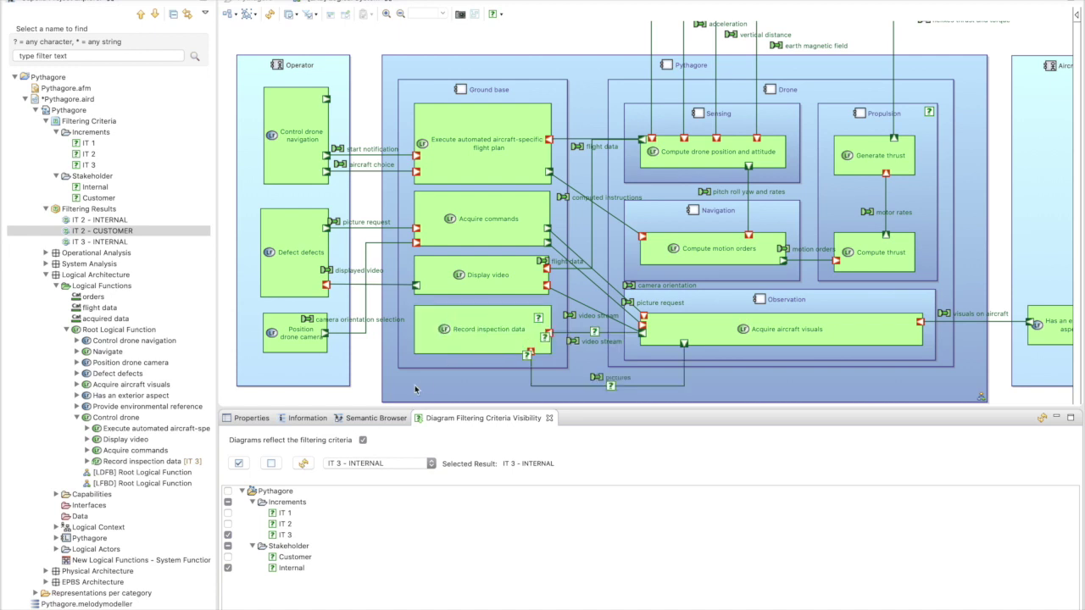
click(365, 383)
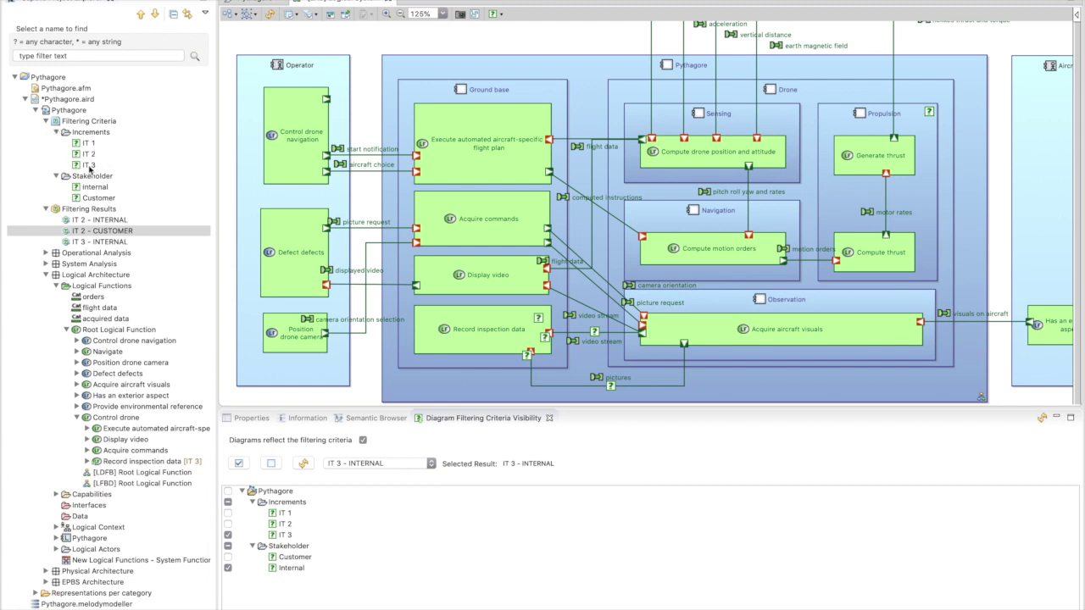
Derive a new Capella project named IT 2 - CUSTOMER from that filtering result, keeping the default location and criteria, and expand its files.
click(56, 134)
click(56, 144)
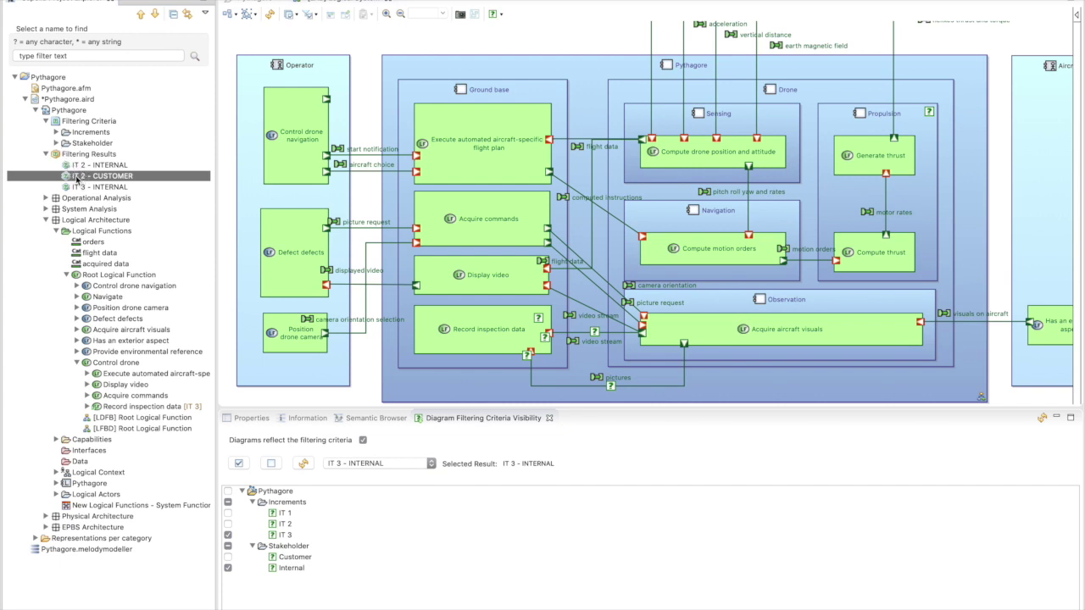
right_click(77, 178)
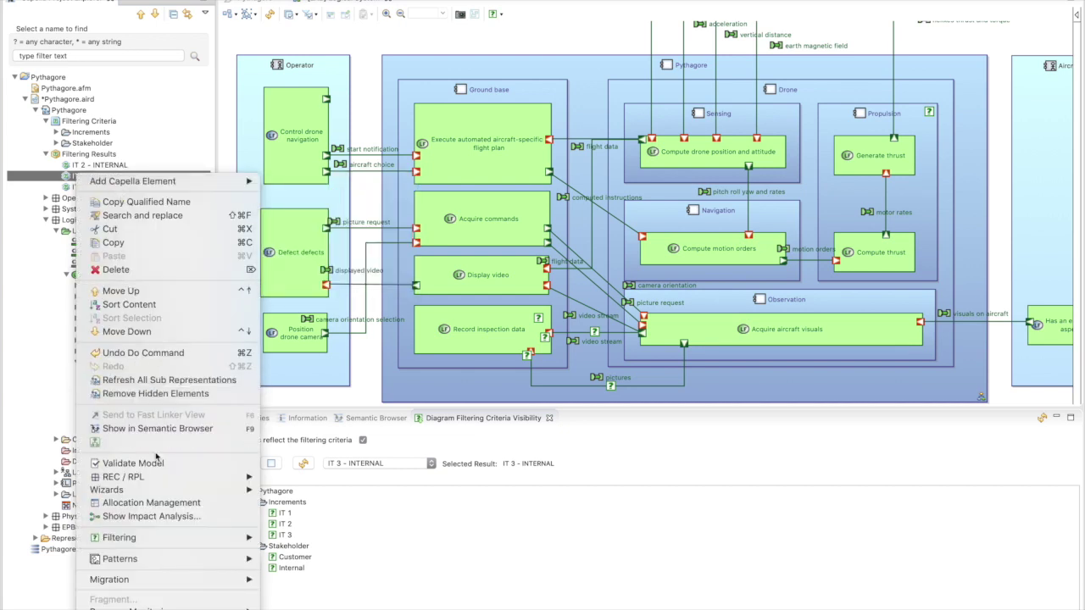
mouse_move(161, 538)
click(298, 539)
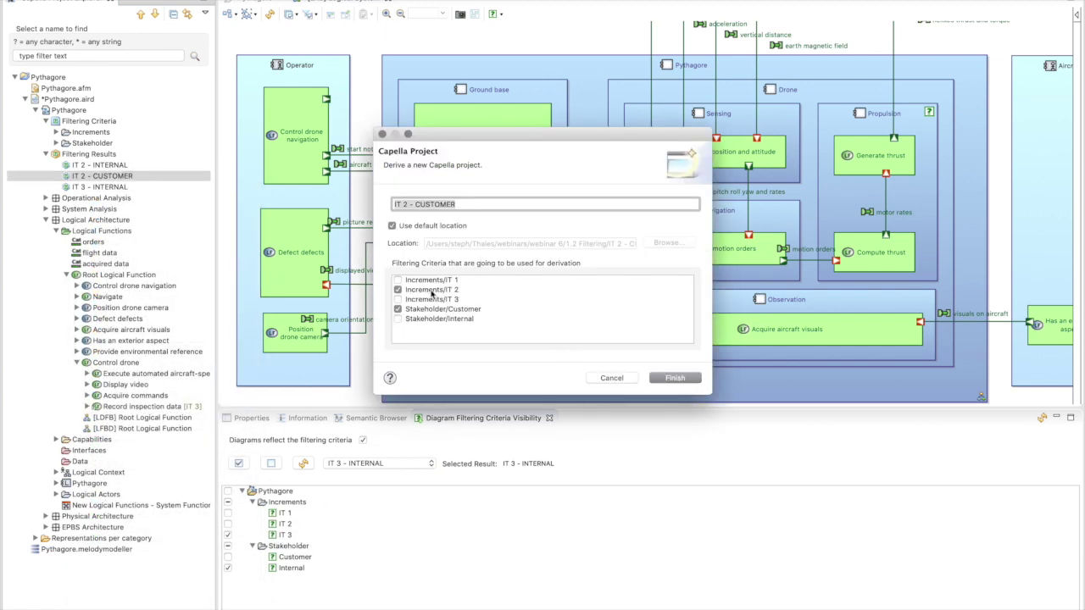
click(675, 381)
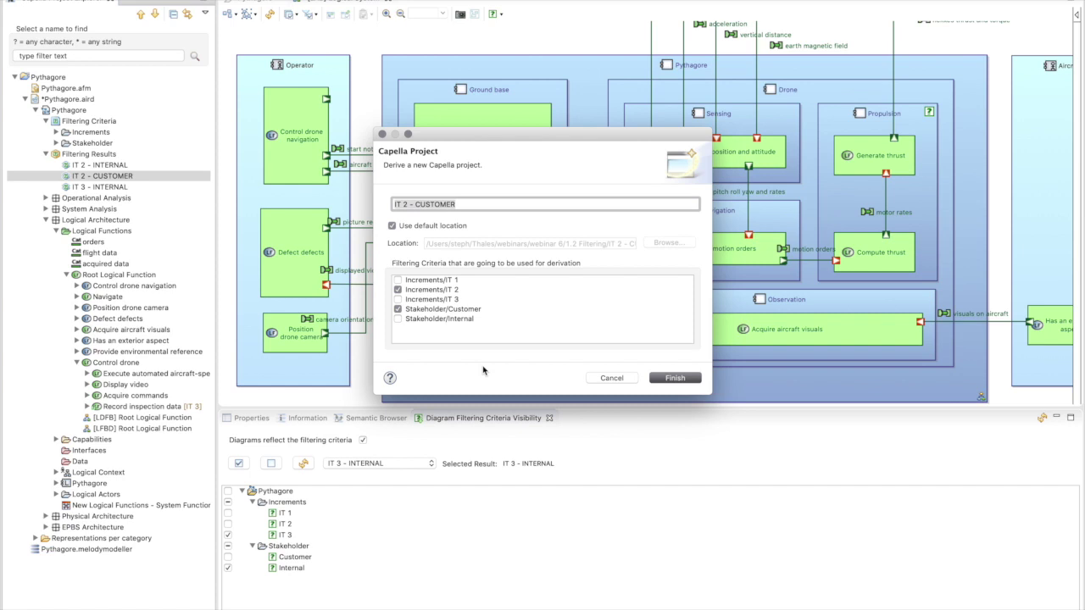
key(Return)
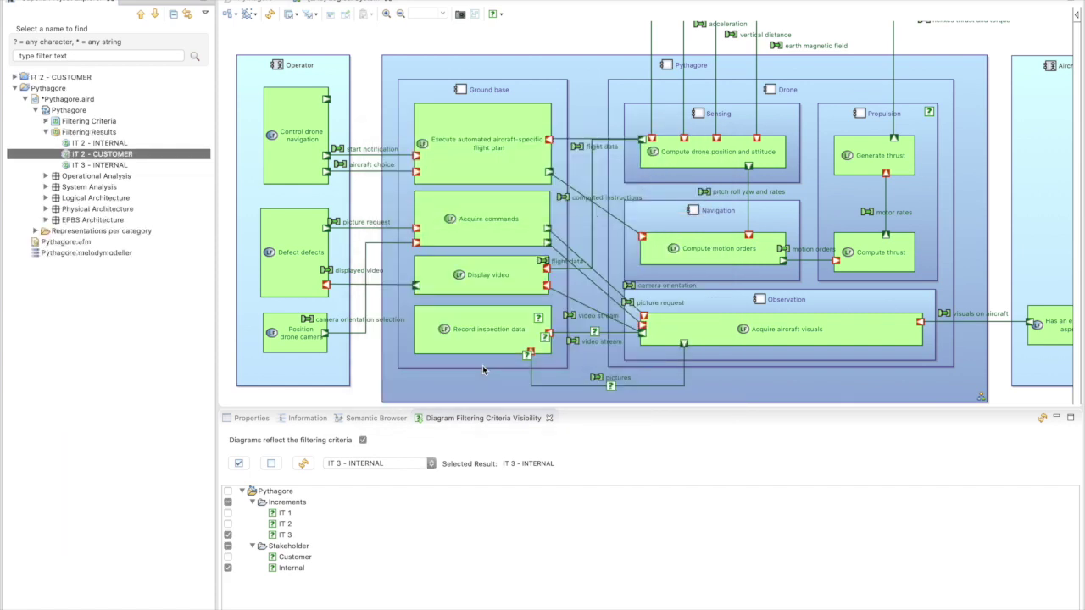
click(14, 77)
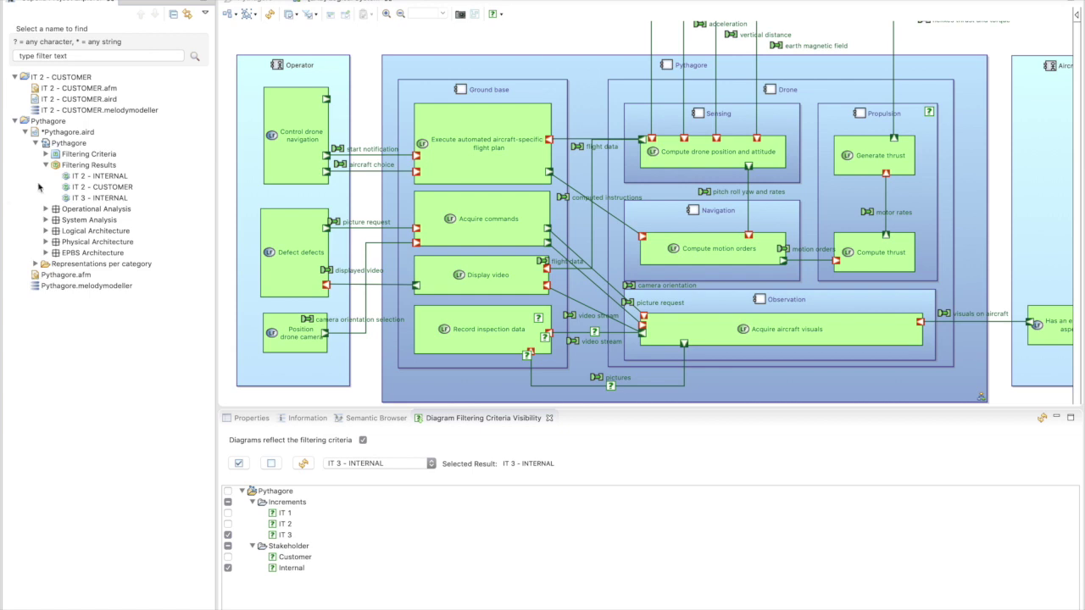
click(231, 175)
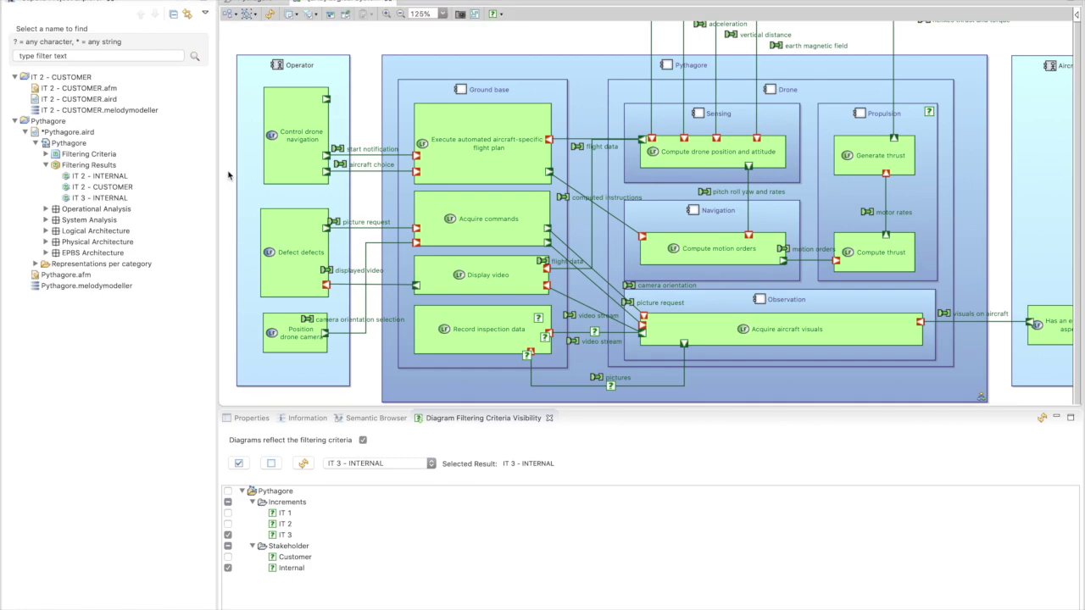
Switch to the presentation and advance past the Add-ons (Summary) title to the v 1.2.x and v1.3.x add-on table.
key(ctrl+Up)
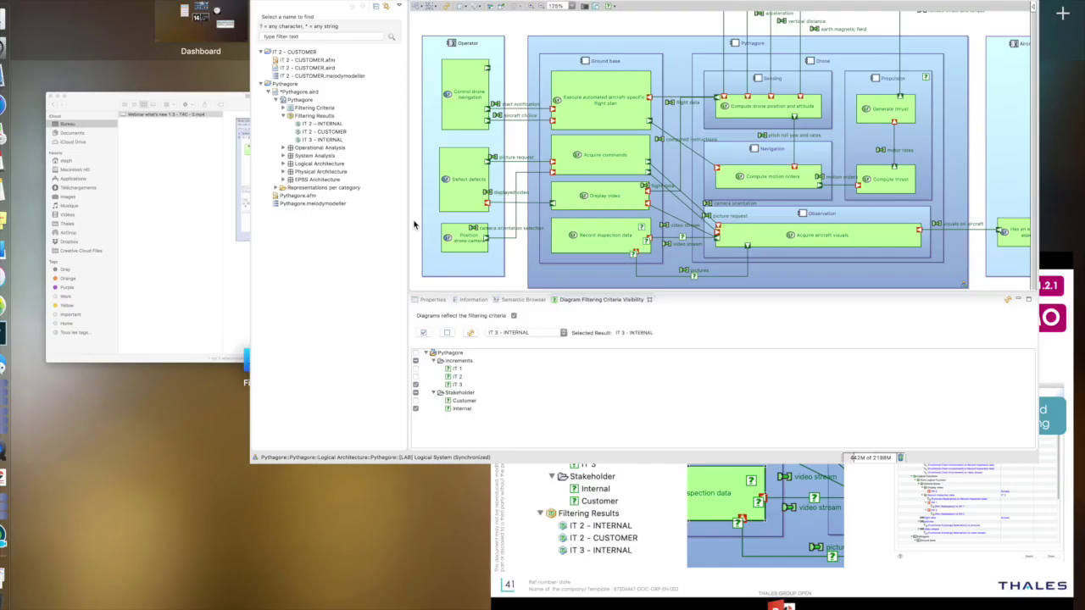
click(319, 12)
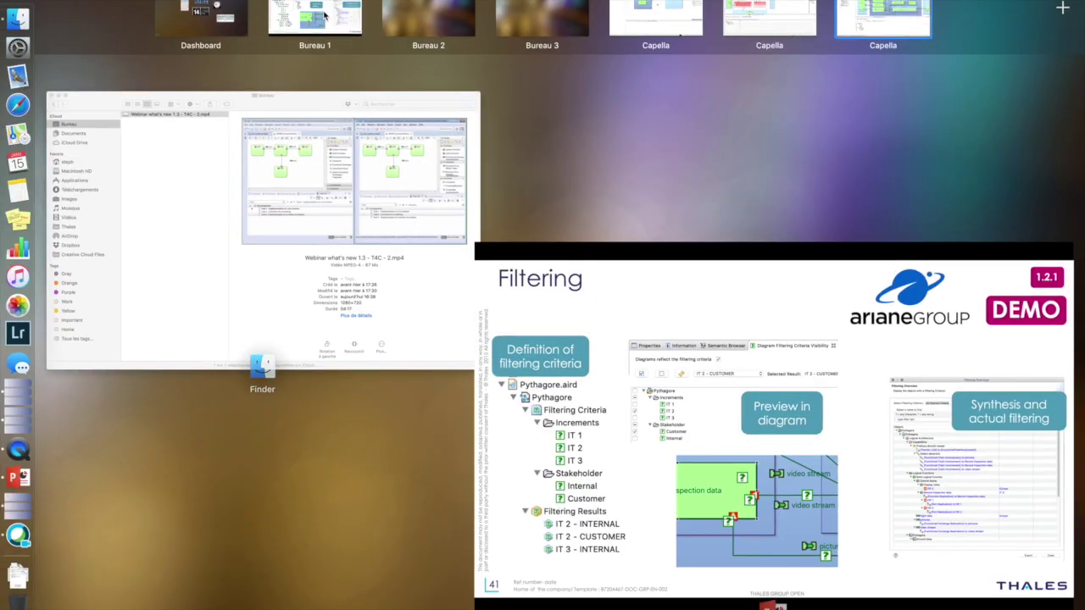
key(Right)
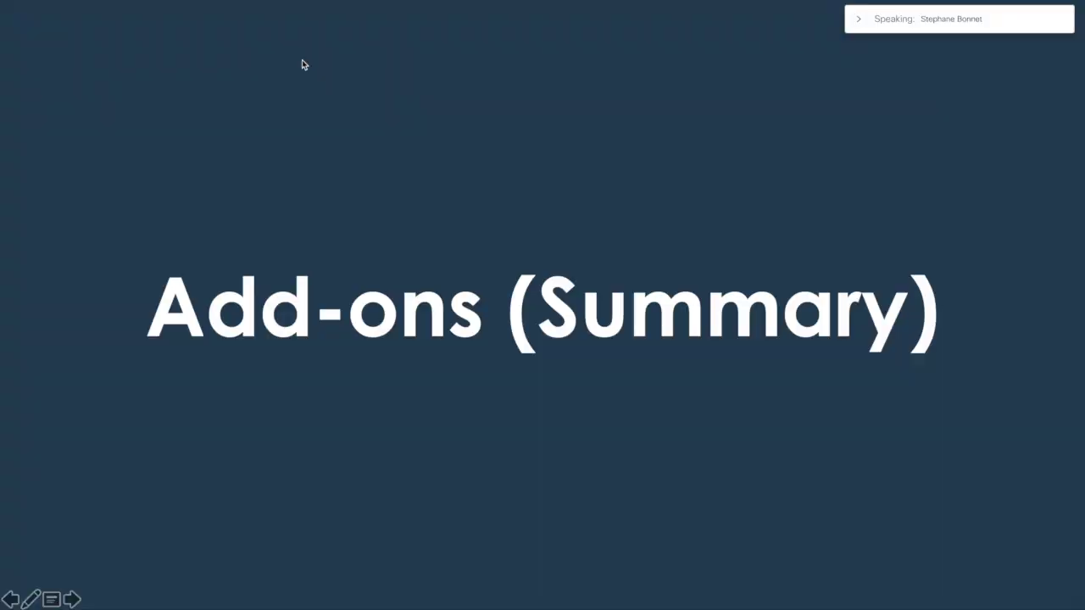
key(Right)
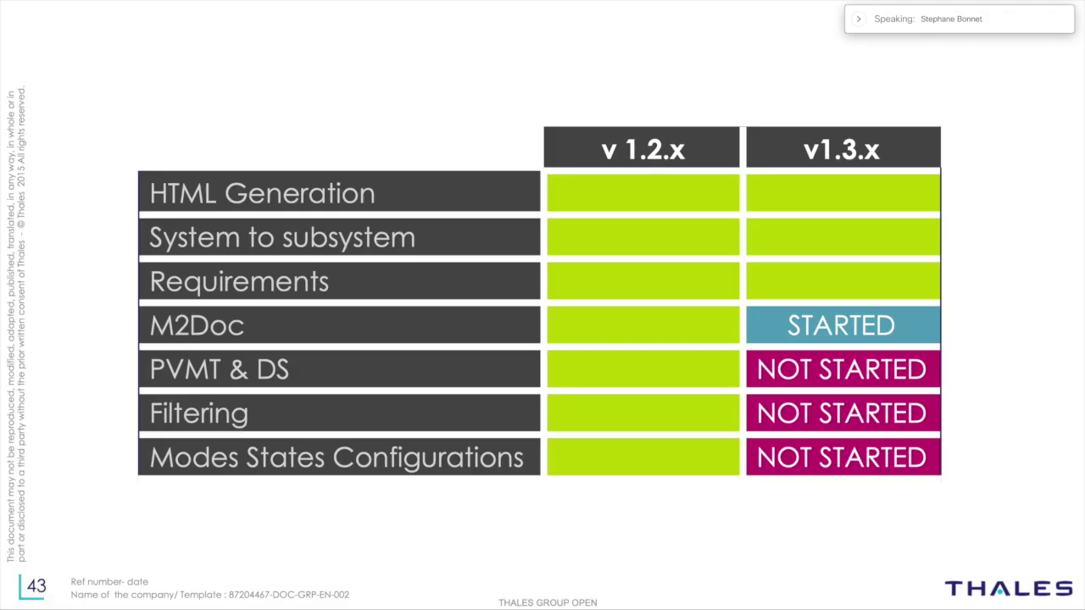